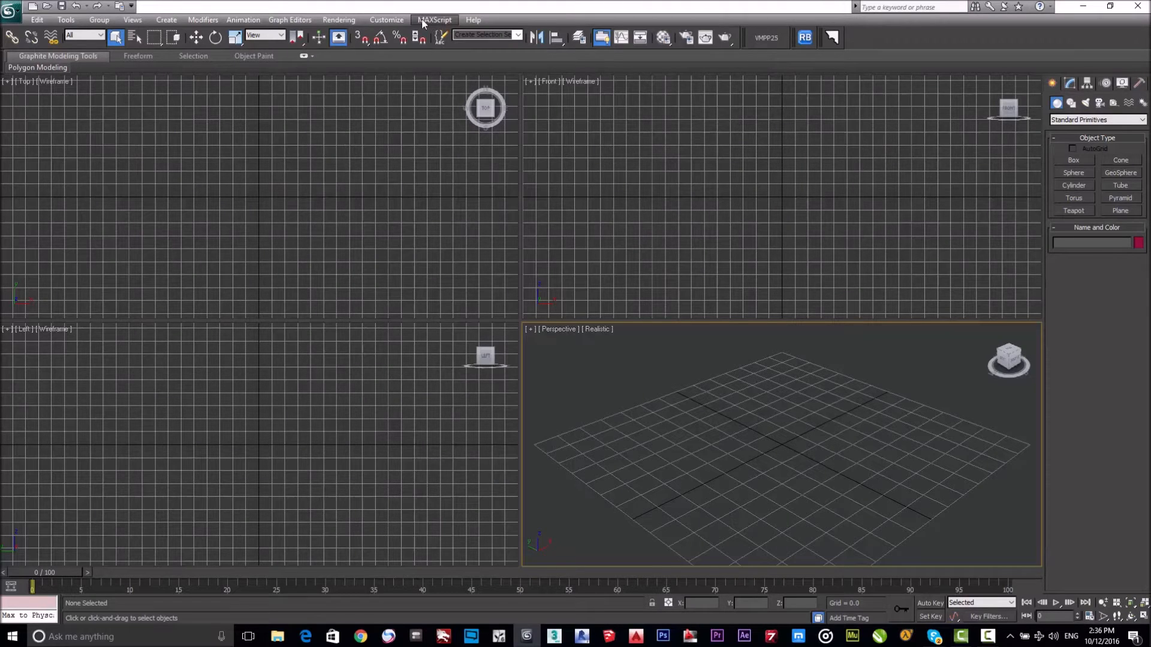
# Step: Set the system unit scale so that 1 unit equals 1.0 meters and accept the units setup
pyautogui.click(399, 21)
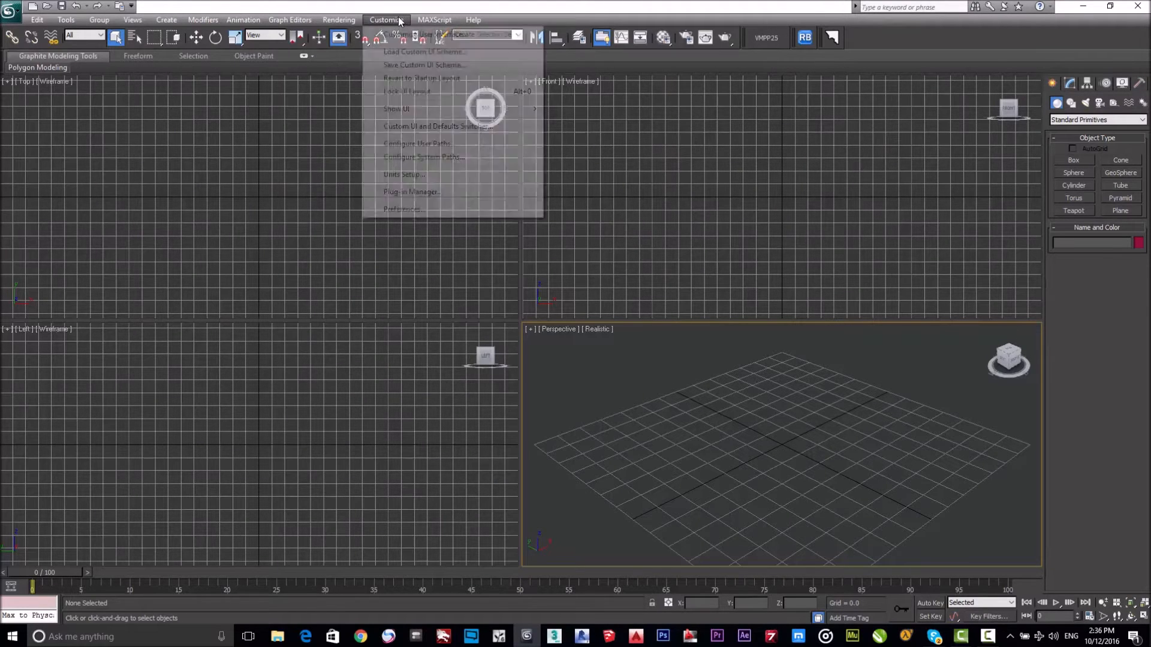
pyautogui.click(405, 175)
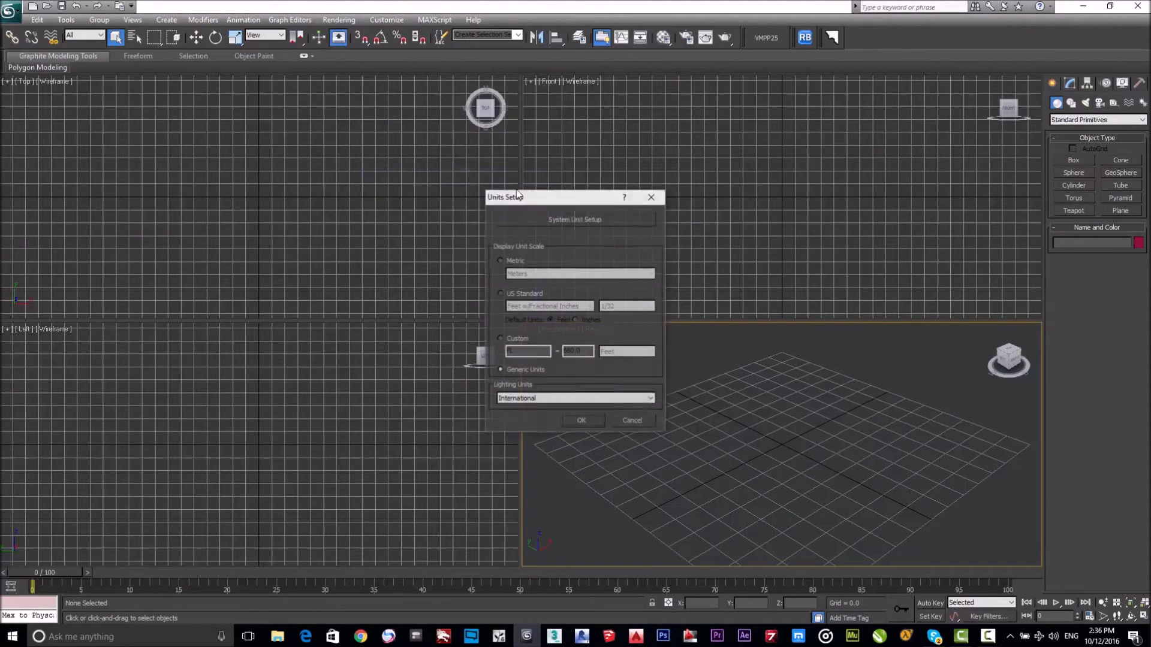
pyautogui.click(592, 219)
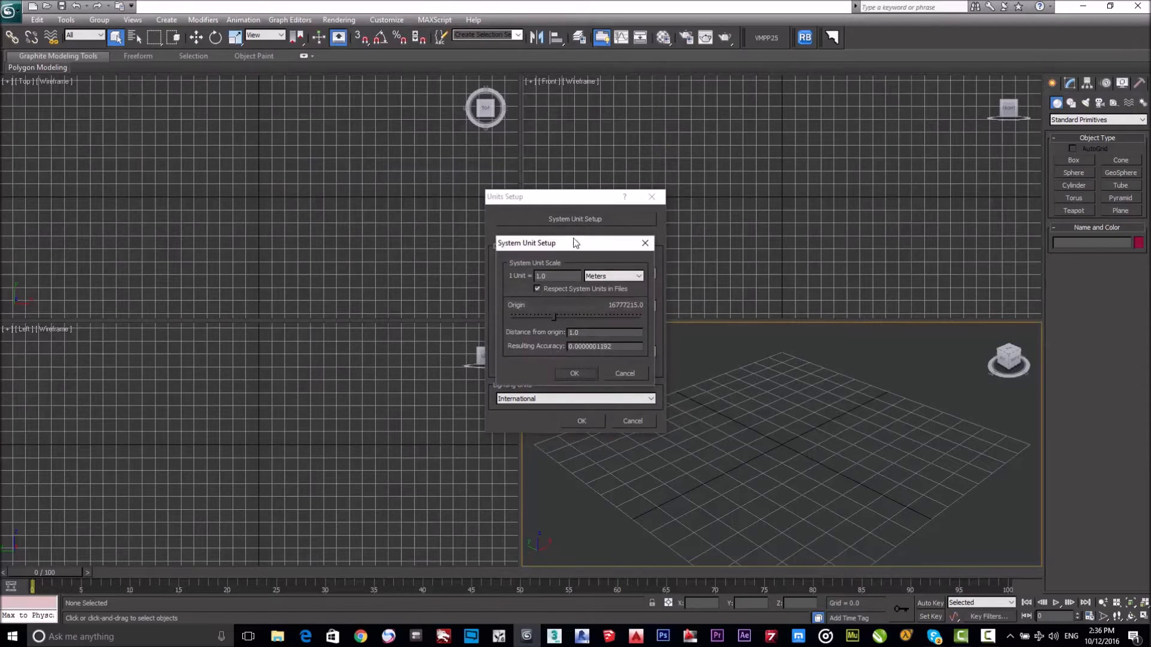
pyautogui.click(609, 277)
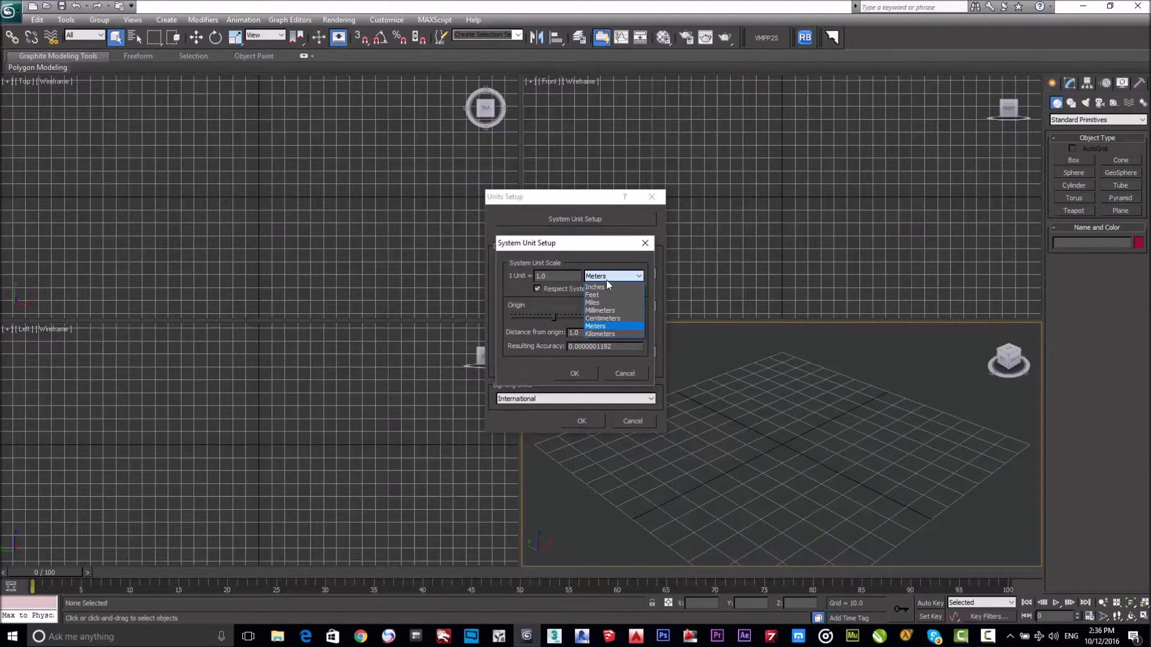
pyautogui.click(618, 324)
pyautogui.click(587, 373)
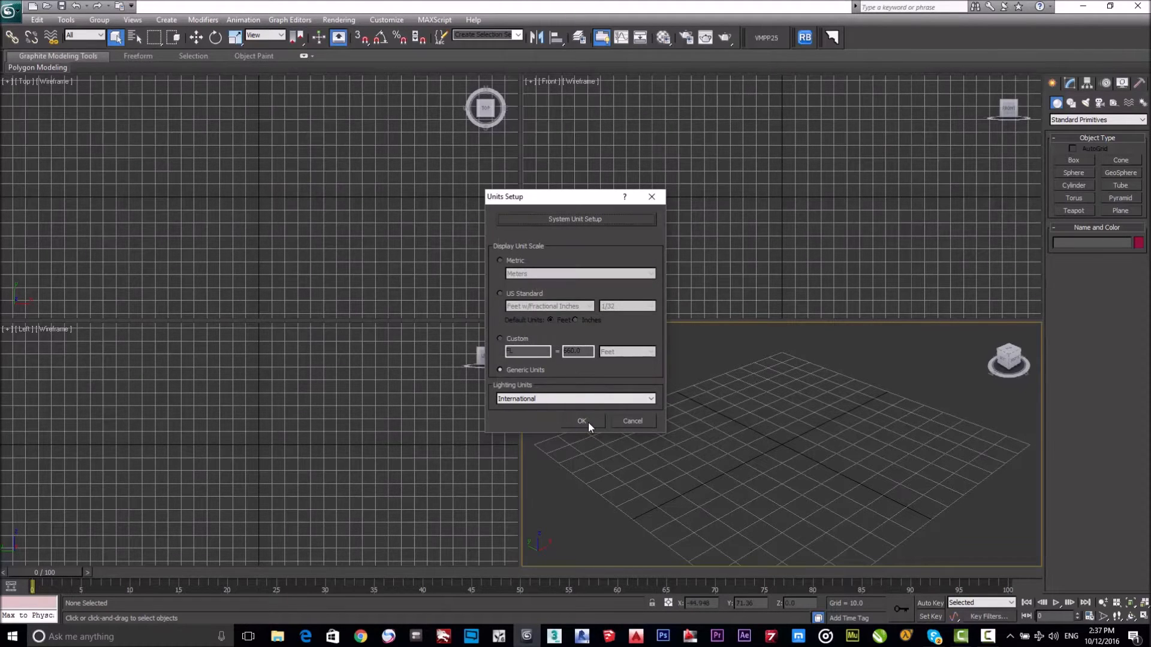
pyautogui.click(582, 421)
# Step: Activate the Perspective viewport and maximize it to fill the whole viewport area
pyautogui.rightClick(758, 450)
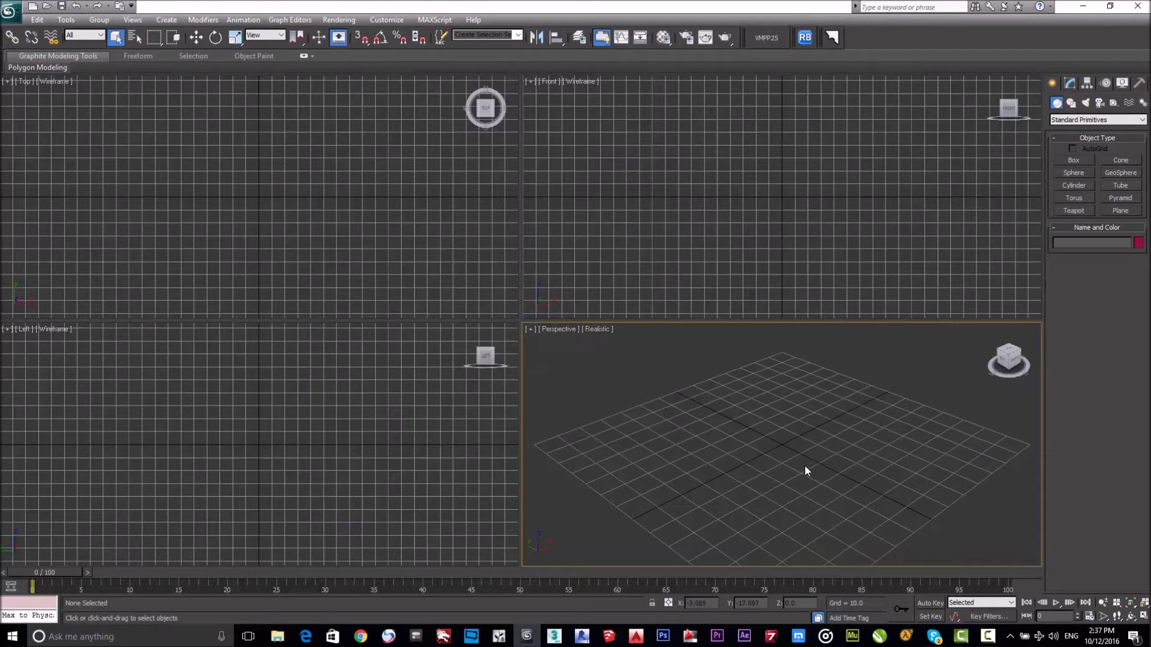
pyautogui.hotkey('alt', 'w')
pyautogui.hotkey('alt', 'w')
pyautogui.click(686, 168)
pyautogui.click(476, 177)
pyautogui.click(405, 410)
pyautogui.click(686, 419)
pyautogui.hotkey('alt', 'w')
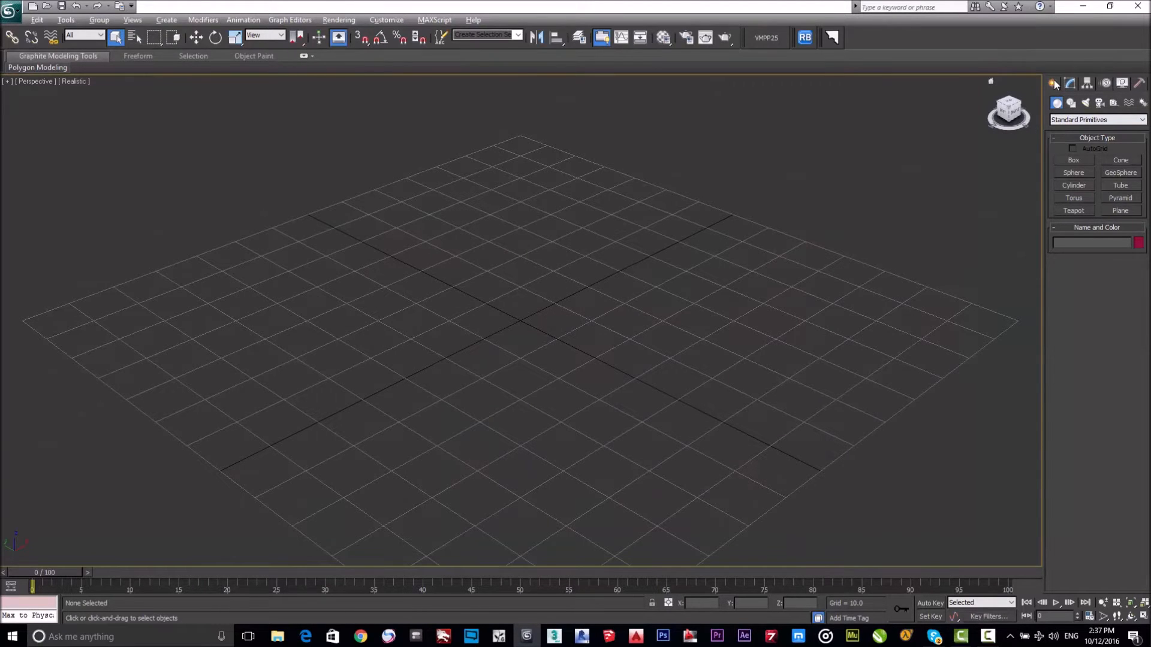
# Step: Draw an open L-type stair near the grid center, with an offset of about 26.6 and an overall rise of about 21.5
pyautogui.click(1104, 123)
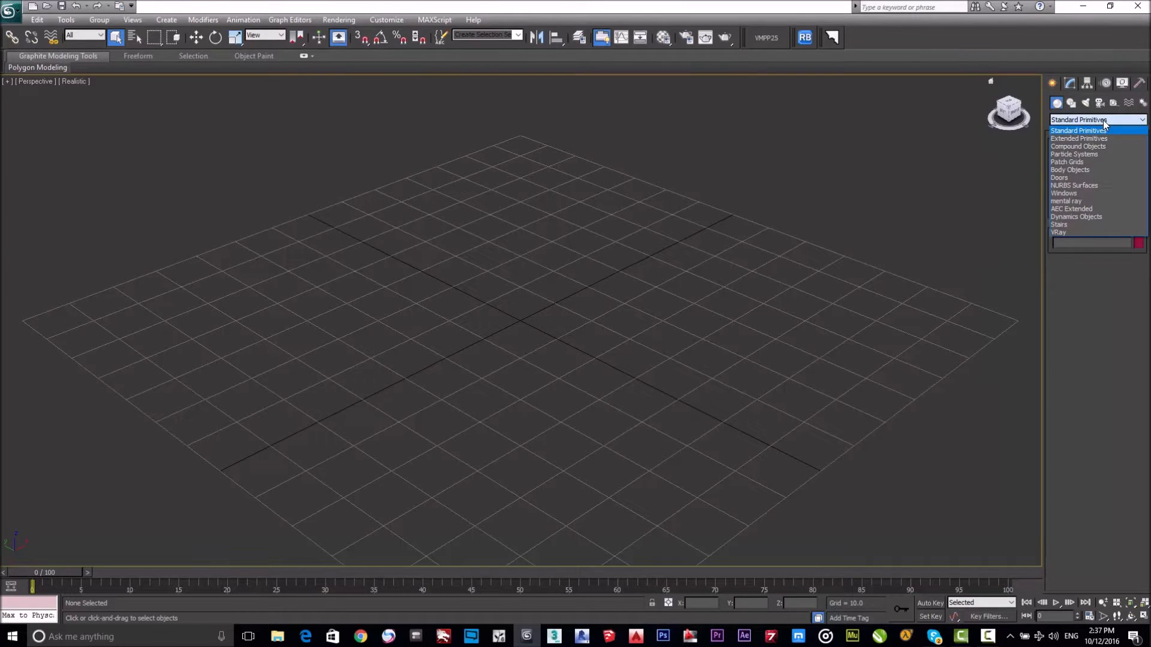
pyautogui.click(1077, 224)
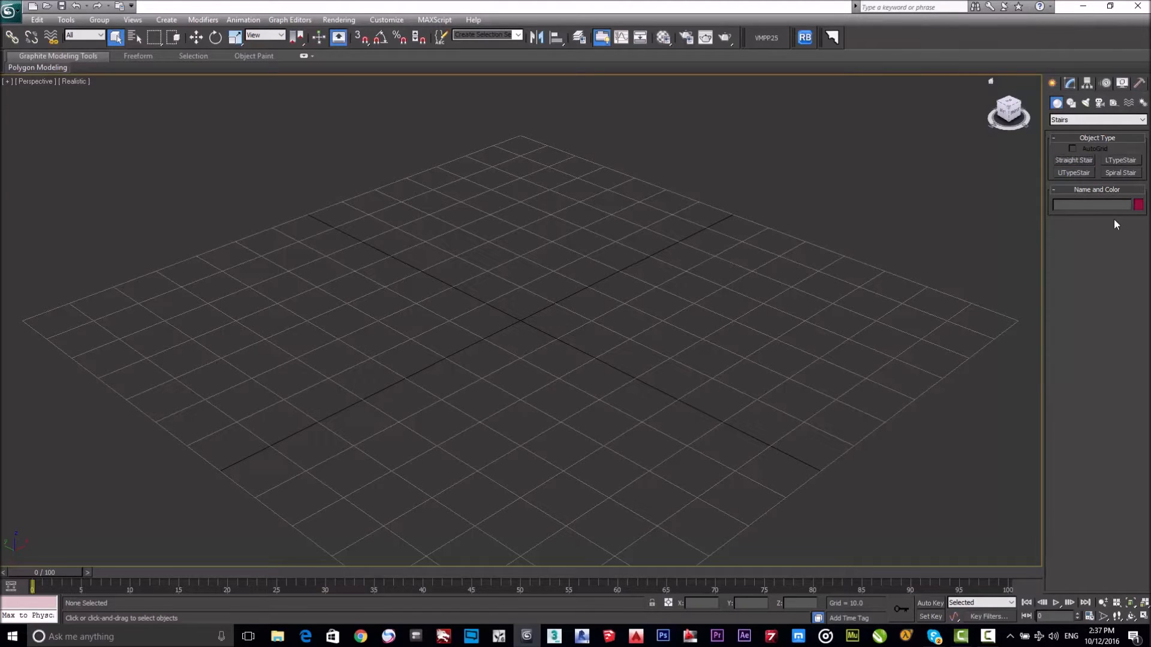
pyautogui.click(1117, 161)
pyautogui.click(1129, 161)
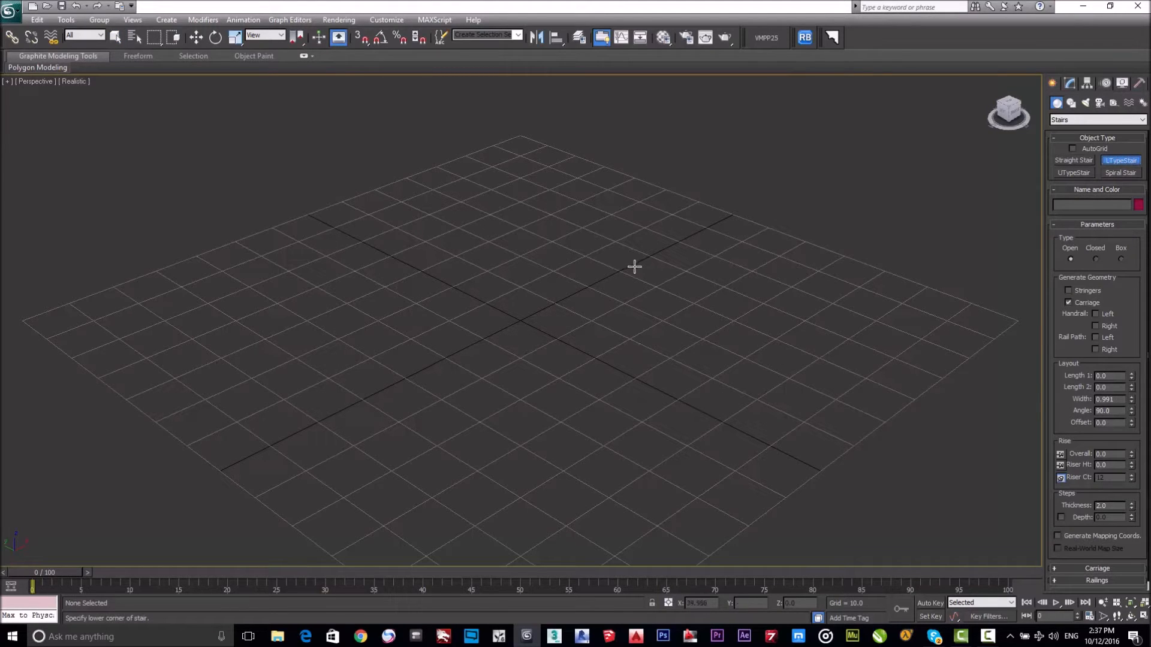
pyautogui.moveTo(594, 347); pyautogui.dragTo(536, 300)
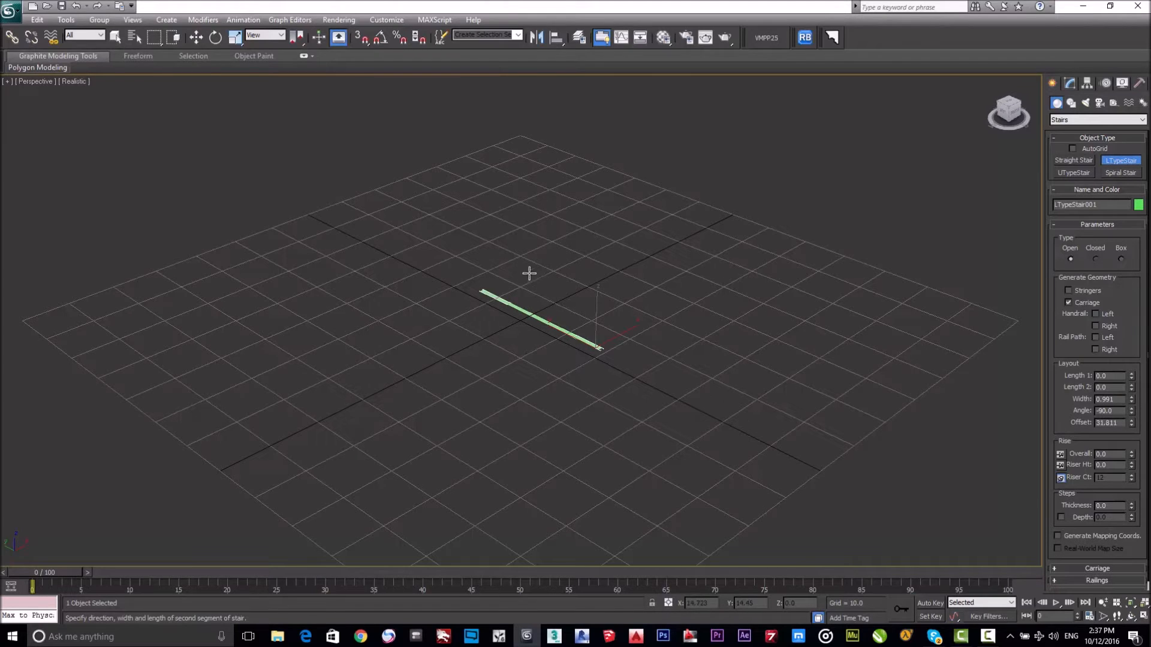
pyautogui.click(538, 279)
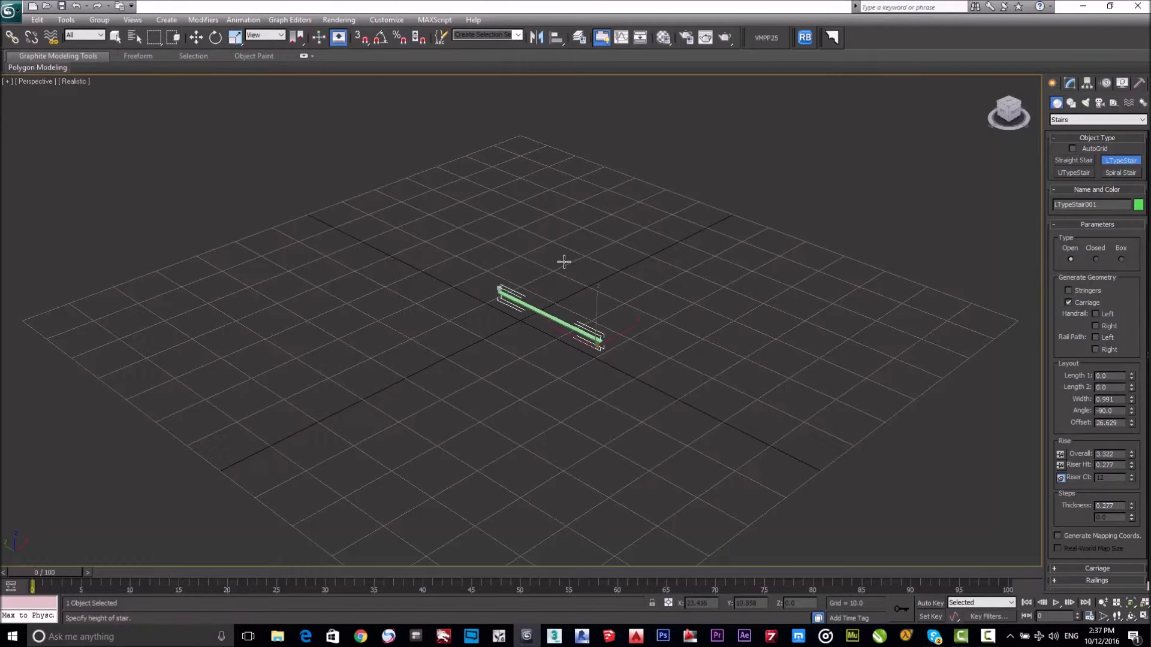
pyautogui.click(627, 174)
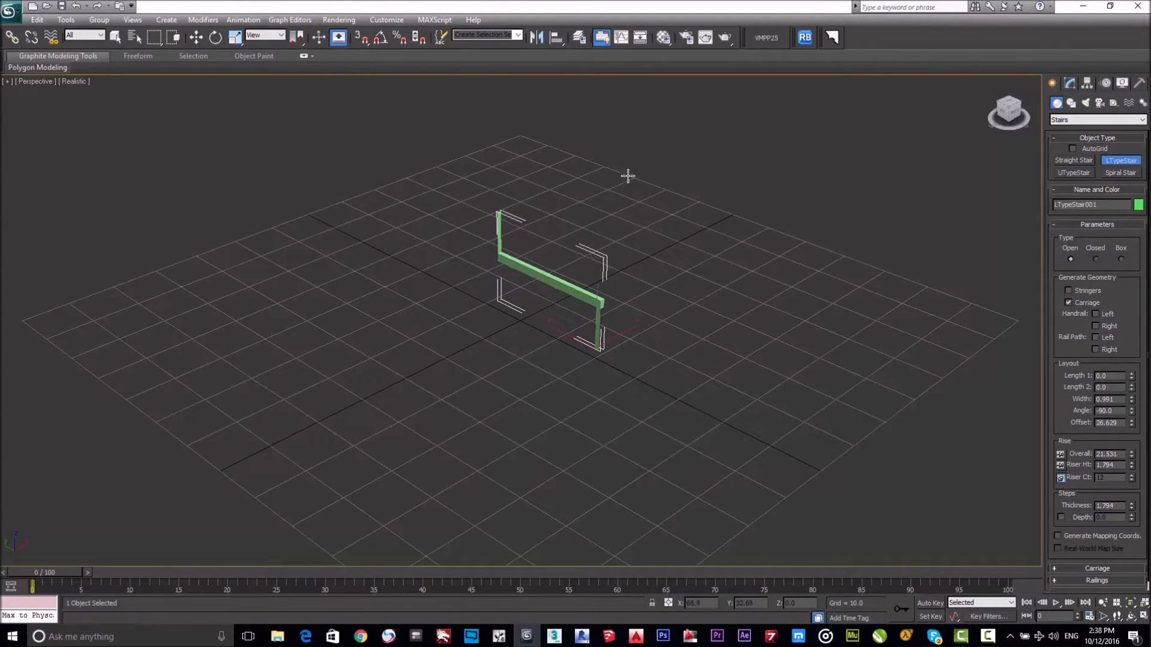
pyautogui.rightClick(667, 288)
# Step: Open the L-type stair's parameters for modification and set its width to 1
pyautogui.moveTo(667, 291)
pyautogui.keyDown('alt'); pyautogui.mouseDown(button='middle')
pyautogui.moveTo(630, 298)
pyautogui.moveTo(645, 293)
pyautogui.mouseUp(button='middle'); pyautogui.keyUp('alt')
pyautogui.scroll(5, 750, 290)
pyautogui.moveTo(750, 290); pyautogui.dragTo(679, 404, button='middle')
pyautogui.scroll(-3, 679, 405)
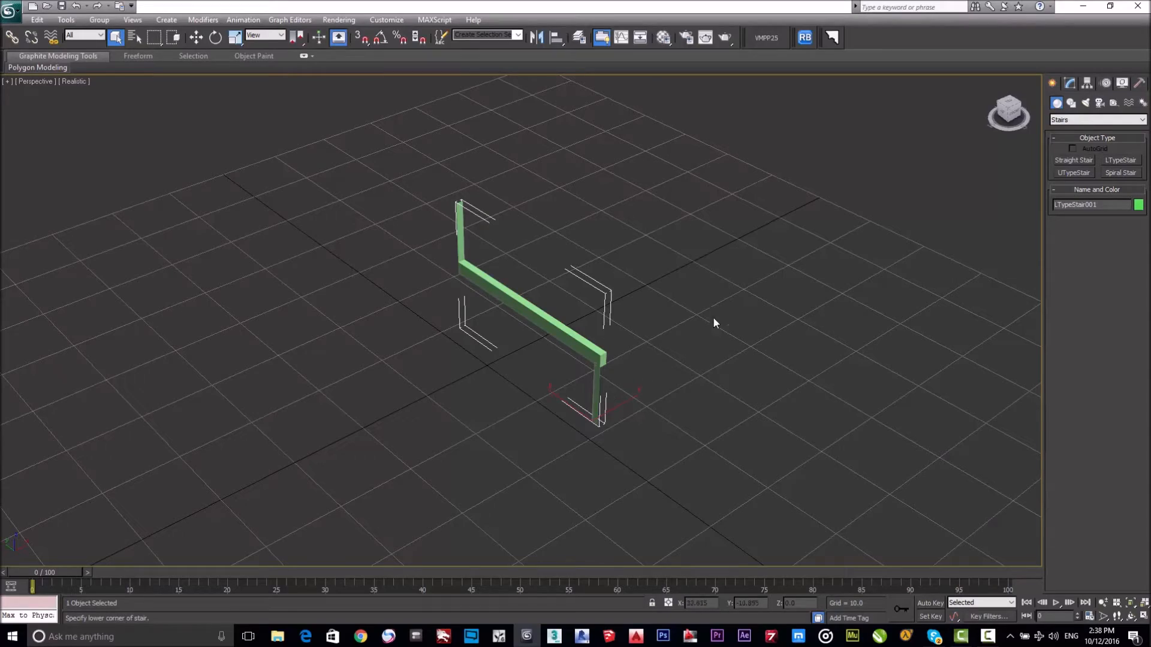
pyautogui.keyDown('alt'); pyautogui.moveTo(559, 378); pyautogui.dragTo(616, 314, button='middle'); pyautogui.keyUp('alt')
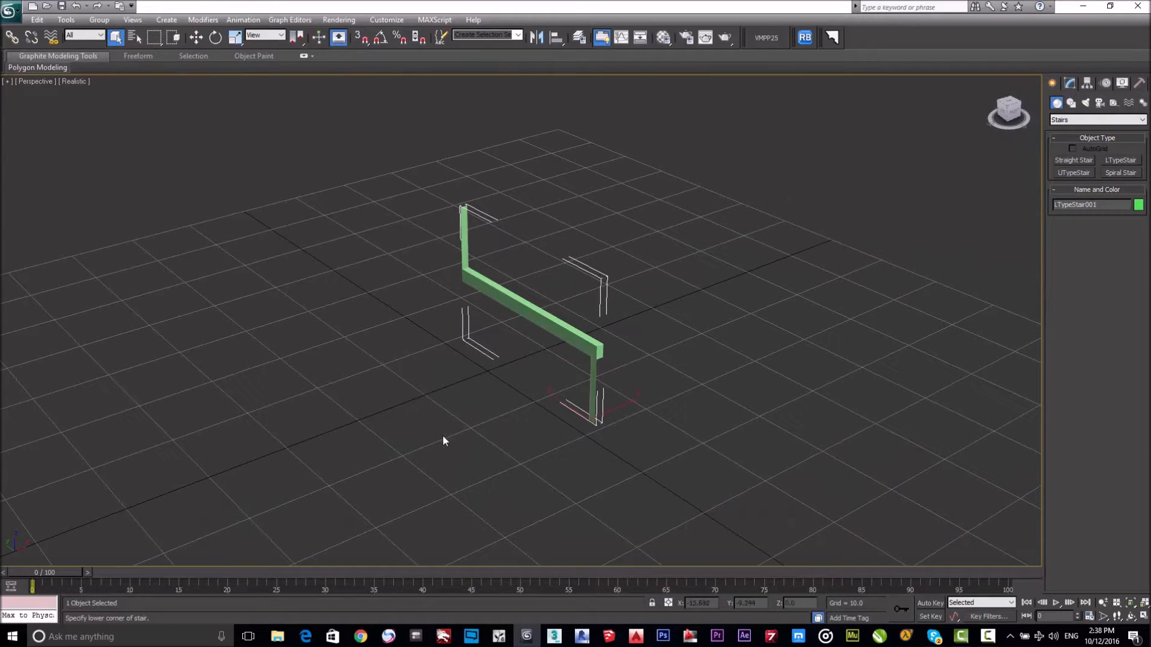
pyautogui.click(750, 342)
pyautogui.click(575, 339)
pyautogui.click(1070, 82)
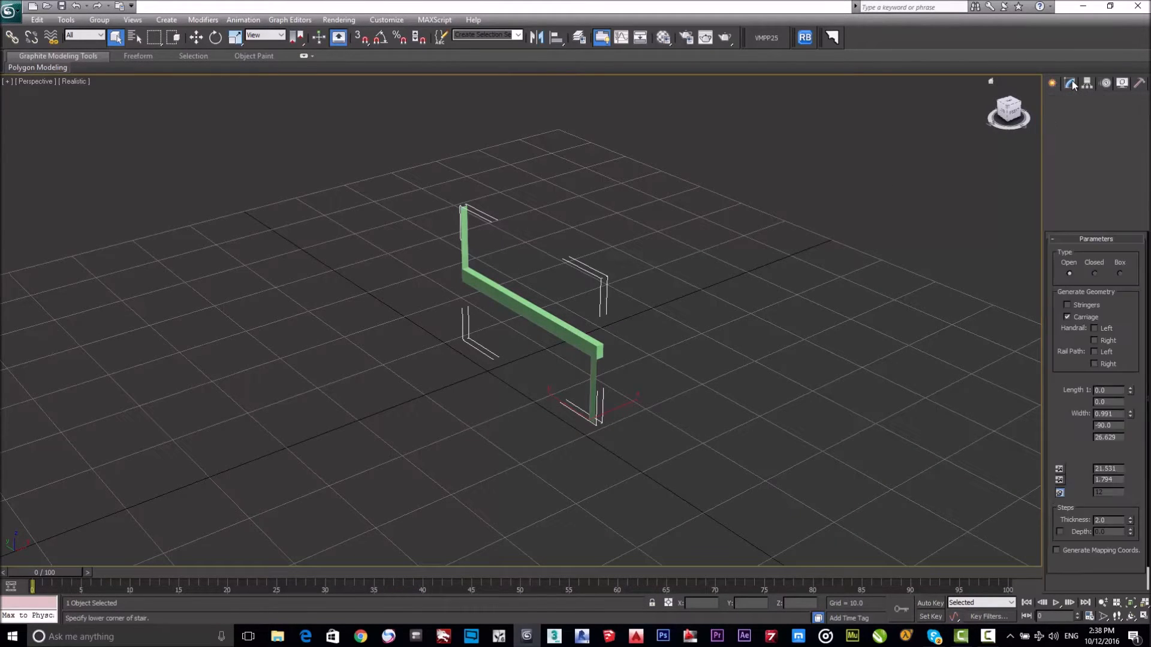
pyautogui.scroll(-3, 1120, 314)
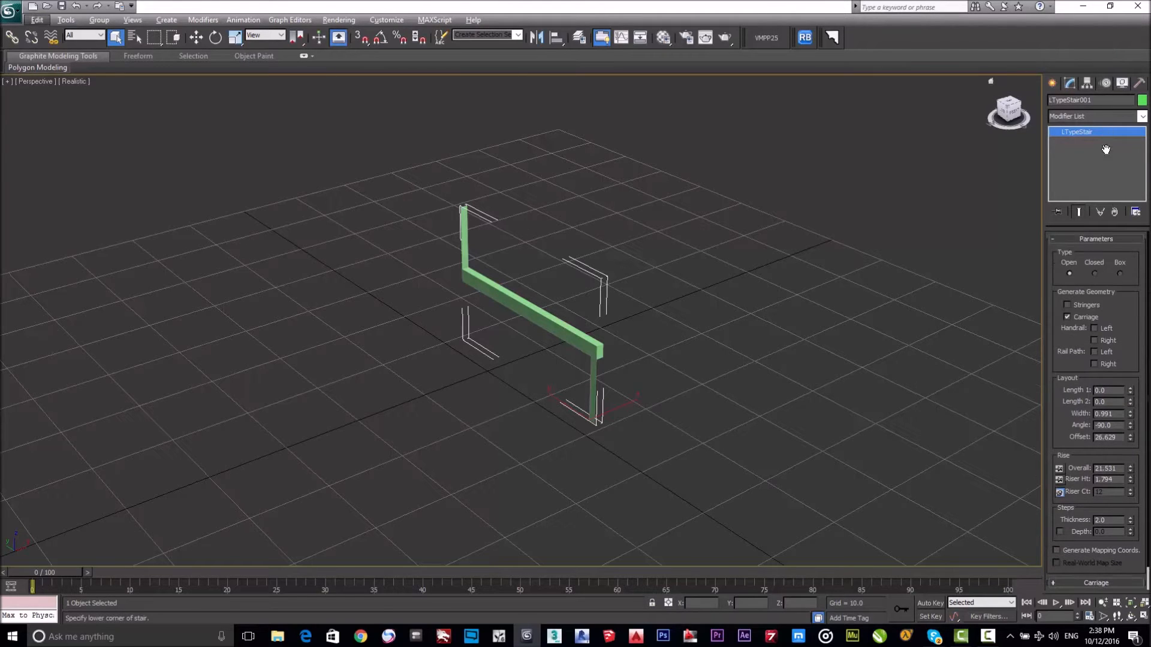
pyautogui.scroll(3, 1132, 223)
pyautogui.doubleClick(1098, 413)
pyautogui.moveTo(1092, 415); pyautogui.dragTo(1128, 413)
pyautogui.doubleClick(1115, 414)
pyautogui.write('1')
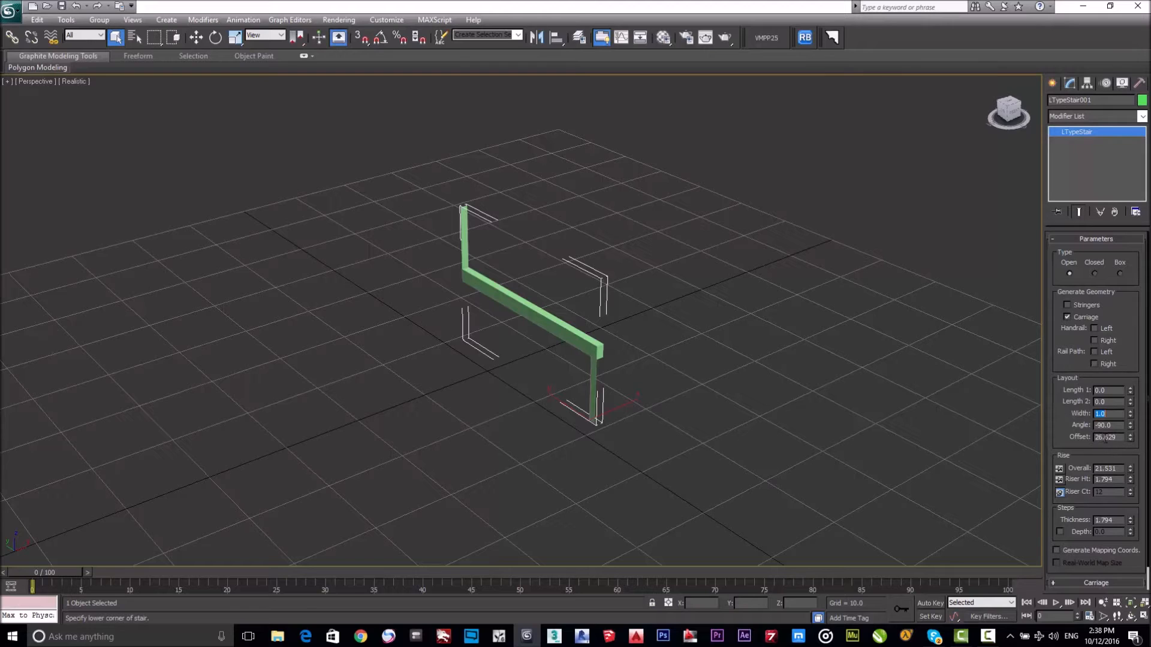
# Step: Set the stair's layout offset to 1
pyautogui.moveTo(1116, 440); pyautogui.dragTo(1076, 440)
pyautogui.write('1')
pyautogui.press('Return')
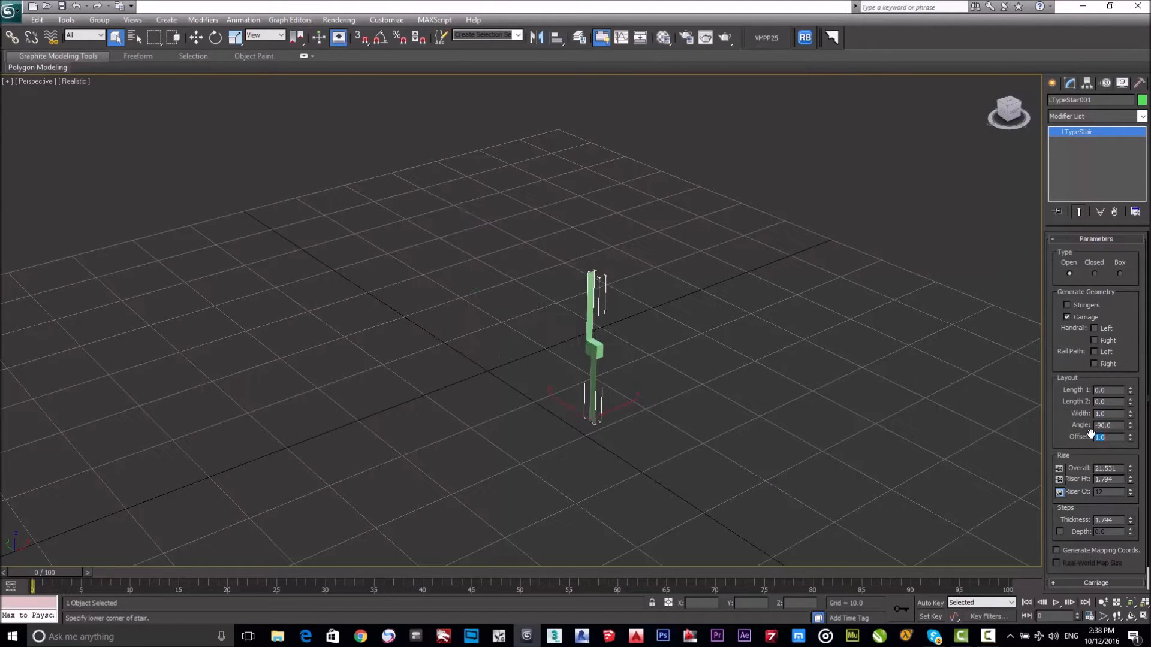
# Step: Increase the first flight of the stair and set its Length 1 to 3
pyautogui.moveTo(781, 403); pyautogui.dragTo(751, 374, button='middle')
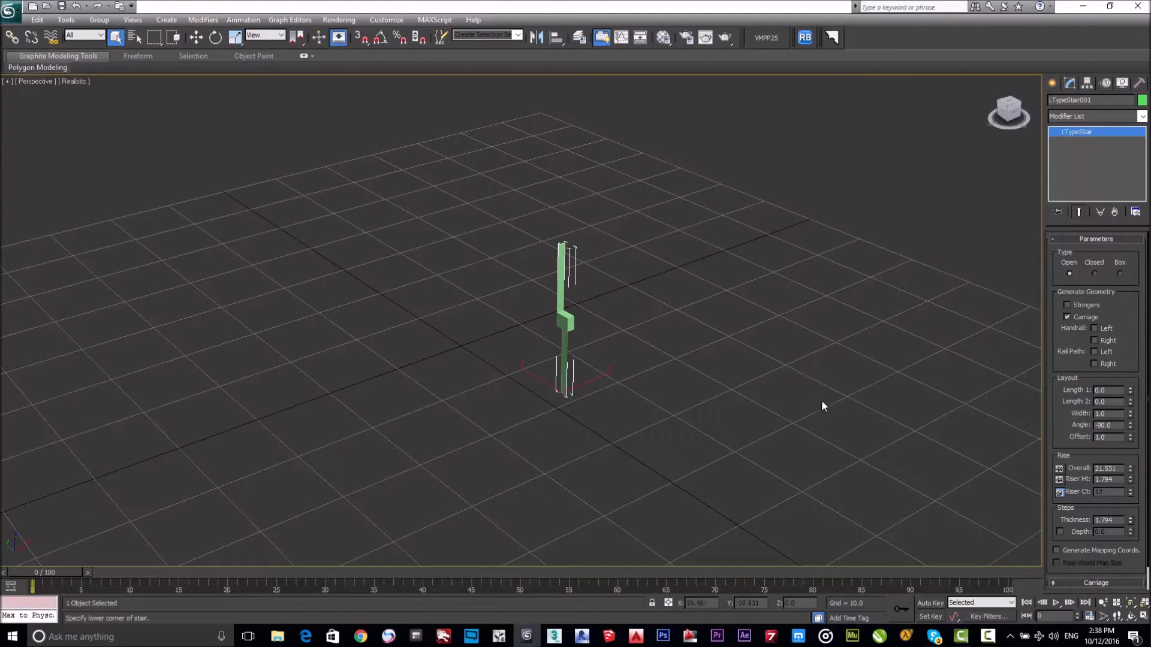
pyautogui.moveTo(1130, 390)
pyautogui.mouseDown()
pyautogui.moveTo(1130, 365)
pyautogui.moveTo(1130, 390)
pyautogui.mouseUp()
pyautogui.scroll(5, 491, 318)
pyautogui.moveTo(793, 412); pyautogui.dragTo(649, 228, button='middle')
pyautogui.scroll(-6, 632, 413)
pyautogui.scroll(5, 605, 356)
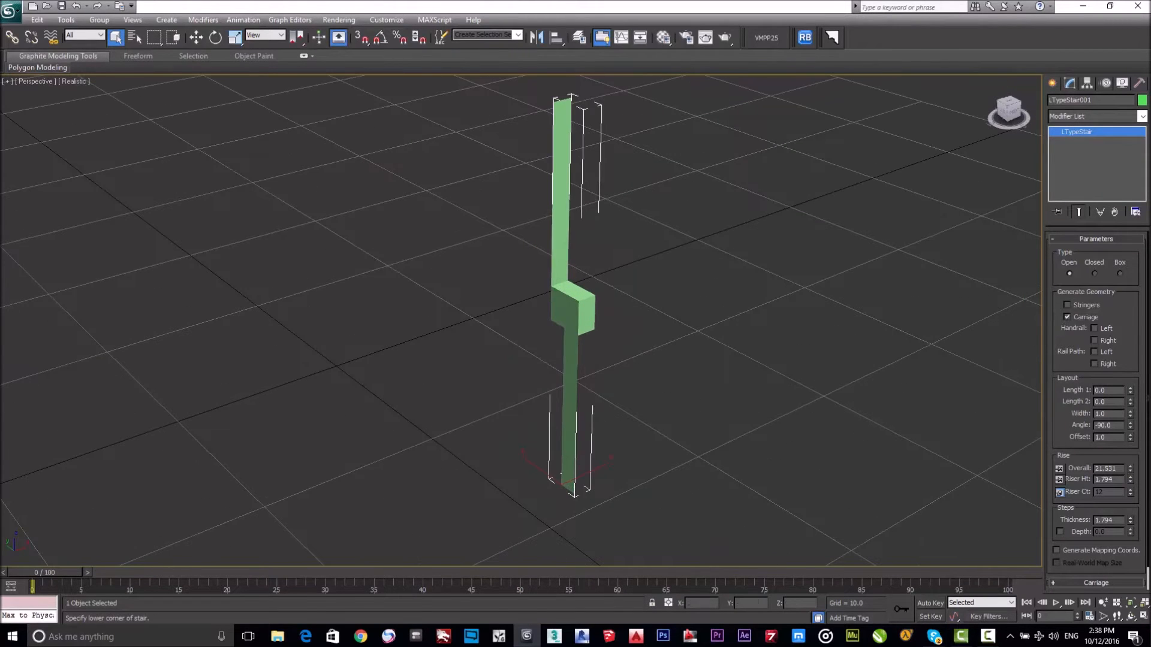
pyautogui.moveTo(1129, 390); pyautogui.dragTo(1120, 358)
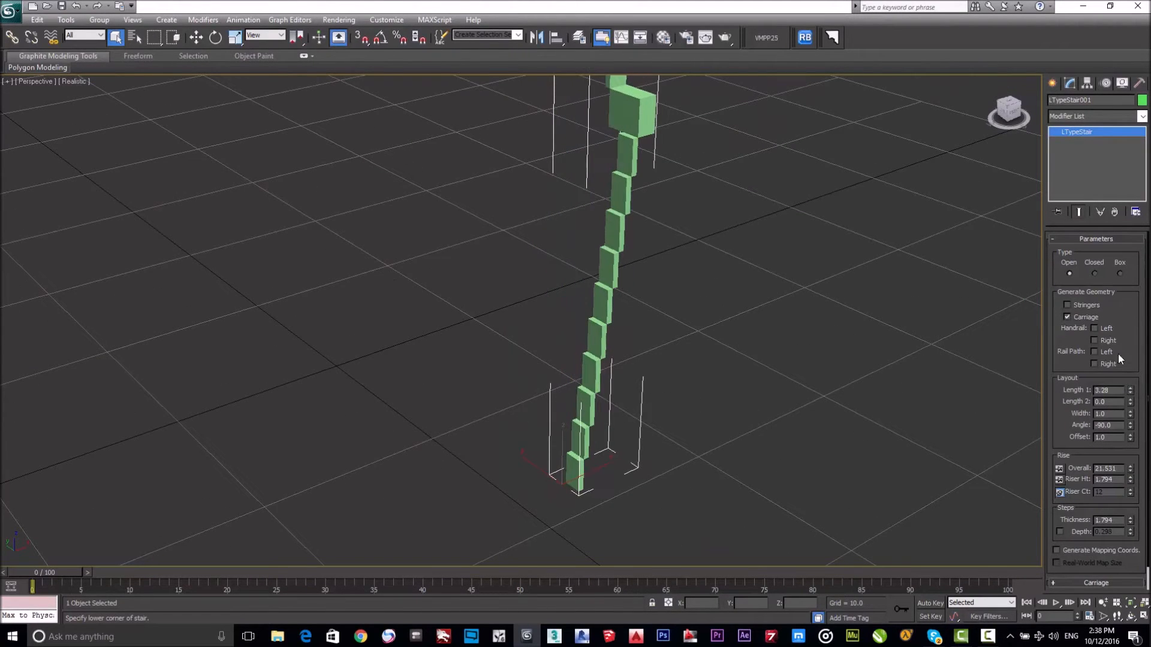
pyautogui.click(1106, 390)
pyautogui.write('3')
pyautogui.press('Return')
# Step: Lengthen the second flight of the stair and set its Length 2 to 1.5
pyautogui.moveTo(784, 396); pyautogui.dragTo(709, 489, button='middle')
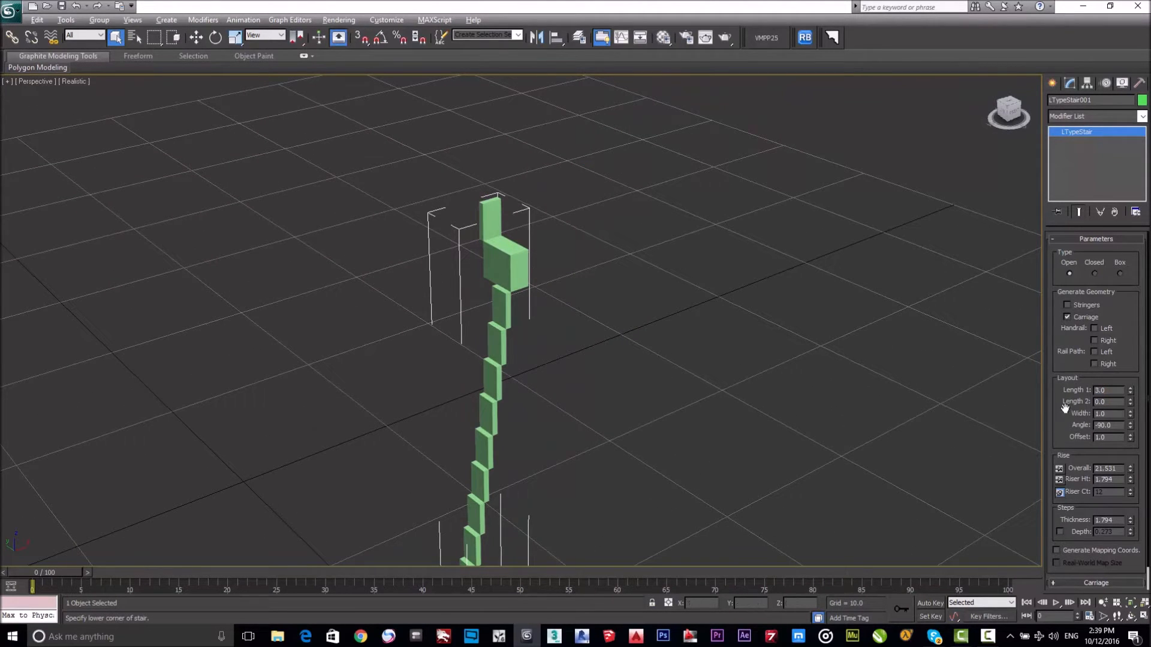
pyautogui.click(493, 203)
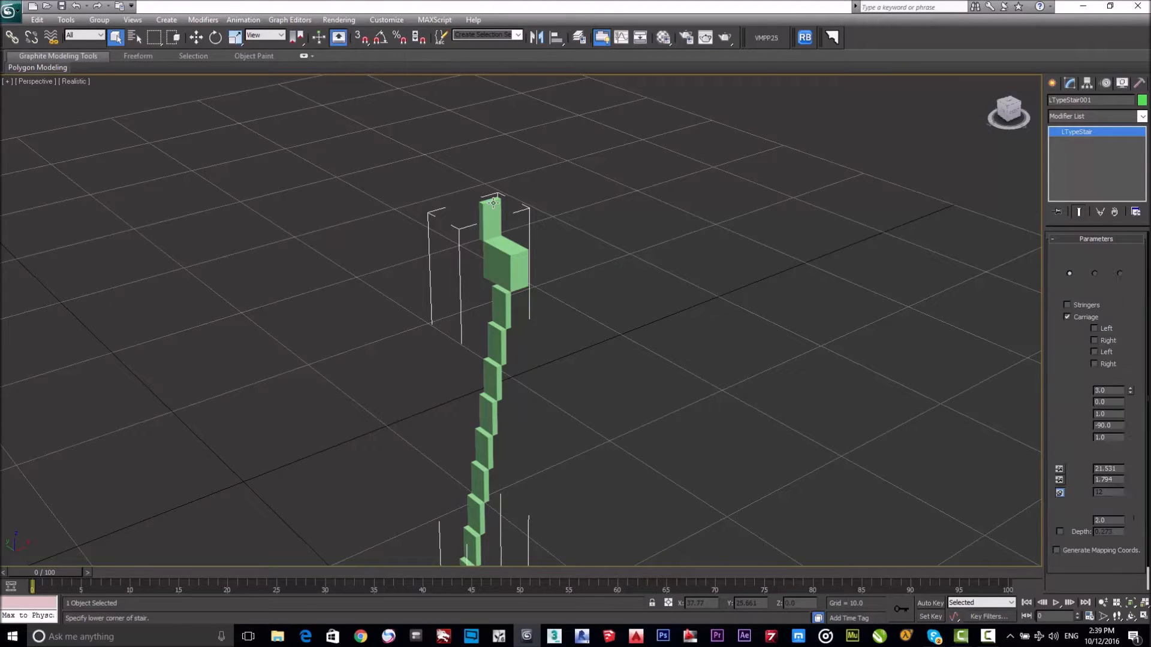
pyautogui.moveTo(1130, 401); pyautogui.dragTo(1139, 240)
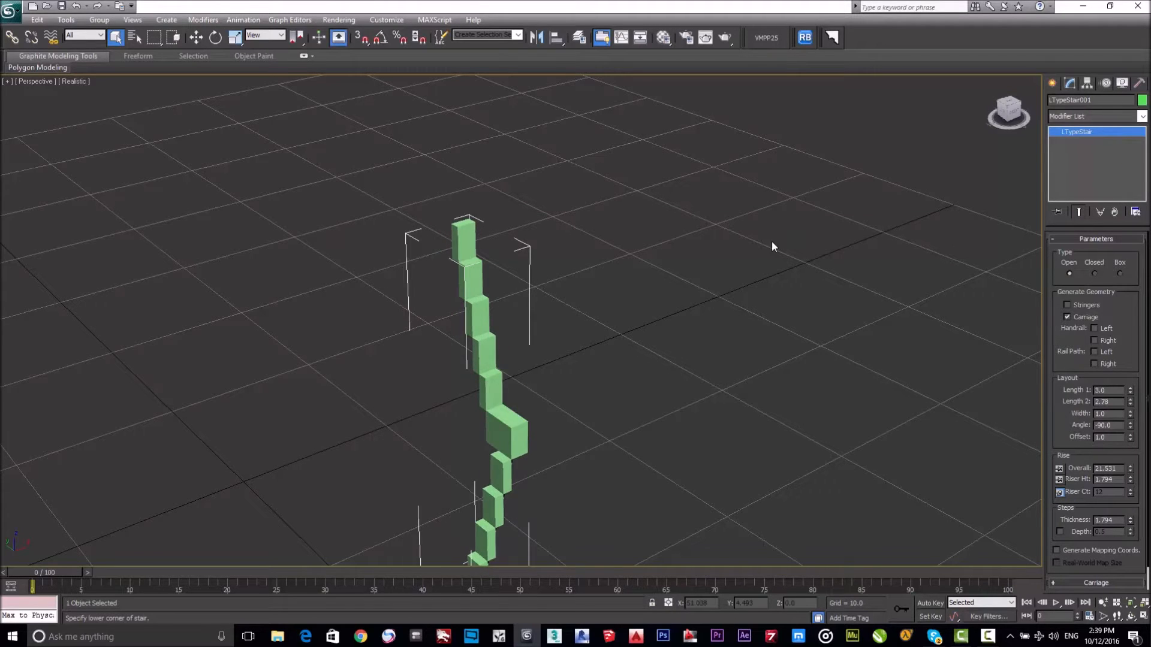
pyautogui.scroll(-5, 641, 331)
pyautogui.scroll(3, 634, 338)
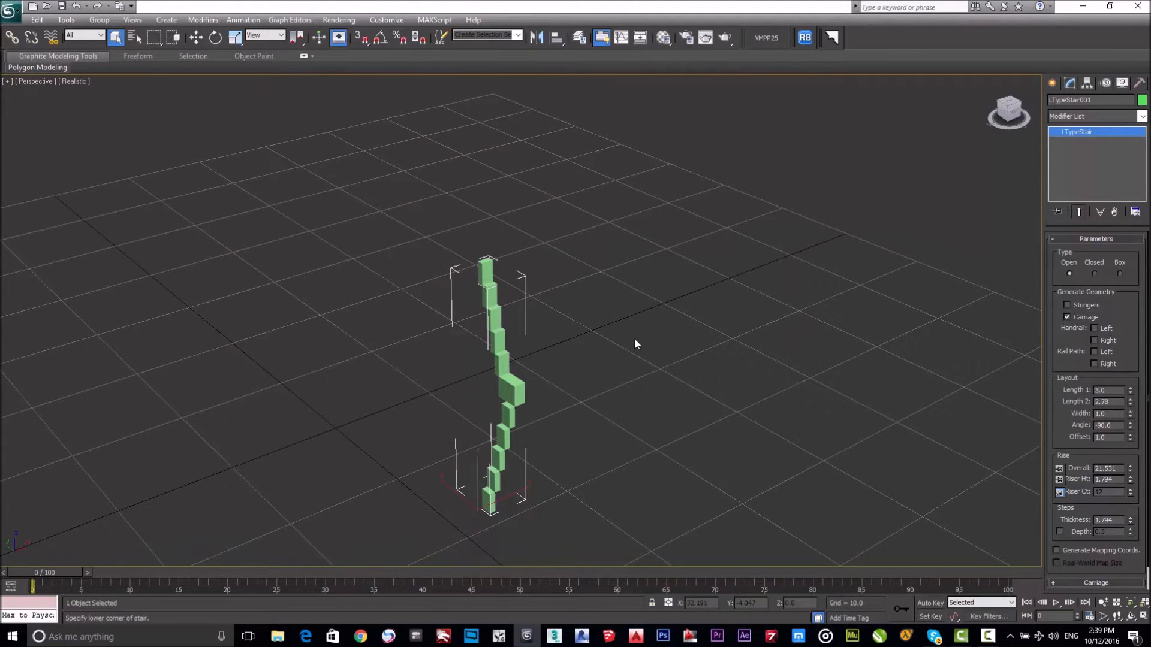
pyautogui.doubleClick(1113, 401)
pyautogui.write('1.53')
pyautogui.press('Return')
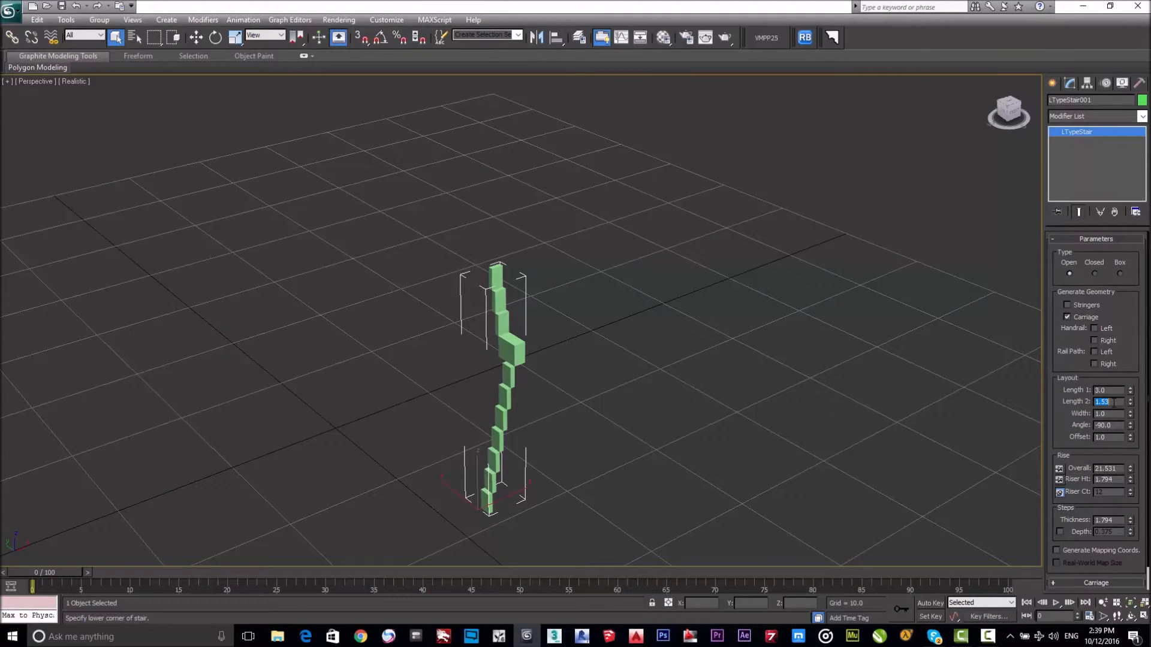
pyautogui.write('1.5')
pyautogui.press('Return')
# Step: Set the first flight's Length 1 to 1.5
pyautogui.click(1121, 390)
pyautogui.write('1.5')
pyautogui.press('Return')
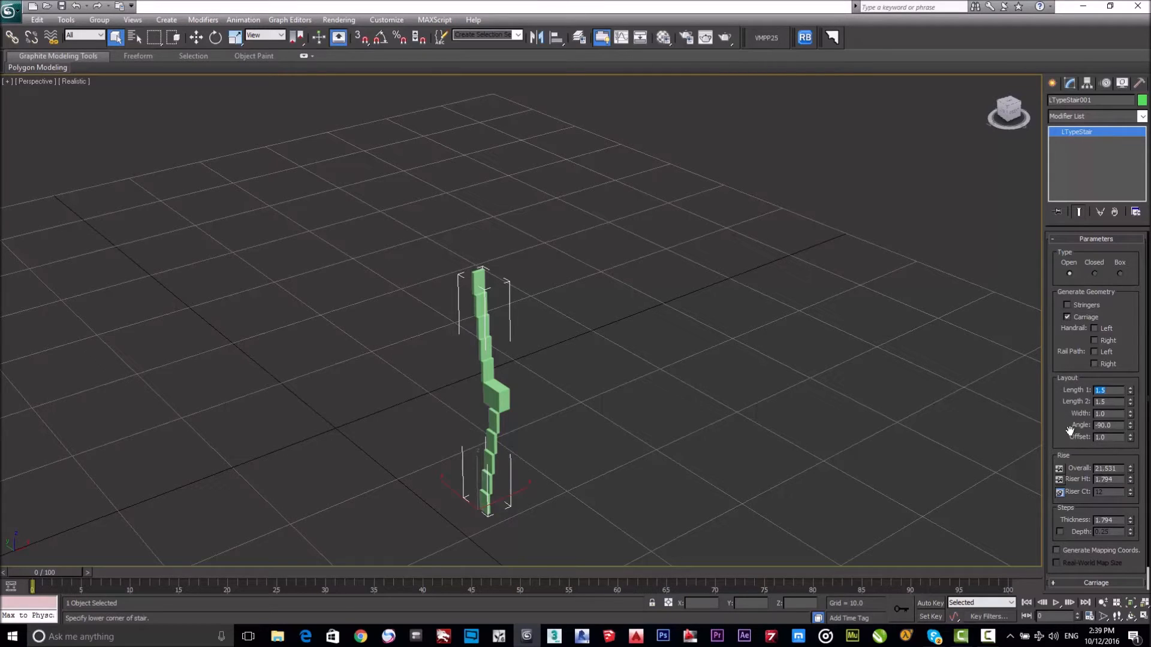
# Step: Reduce the stair's height by setting its overall rise to 3
pyautogui.scroll(-1, 1065, 396)
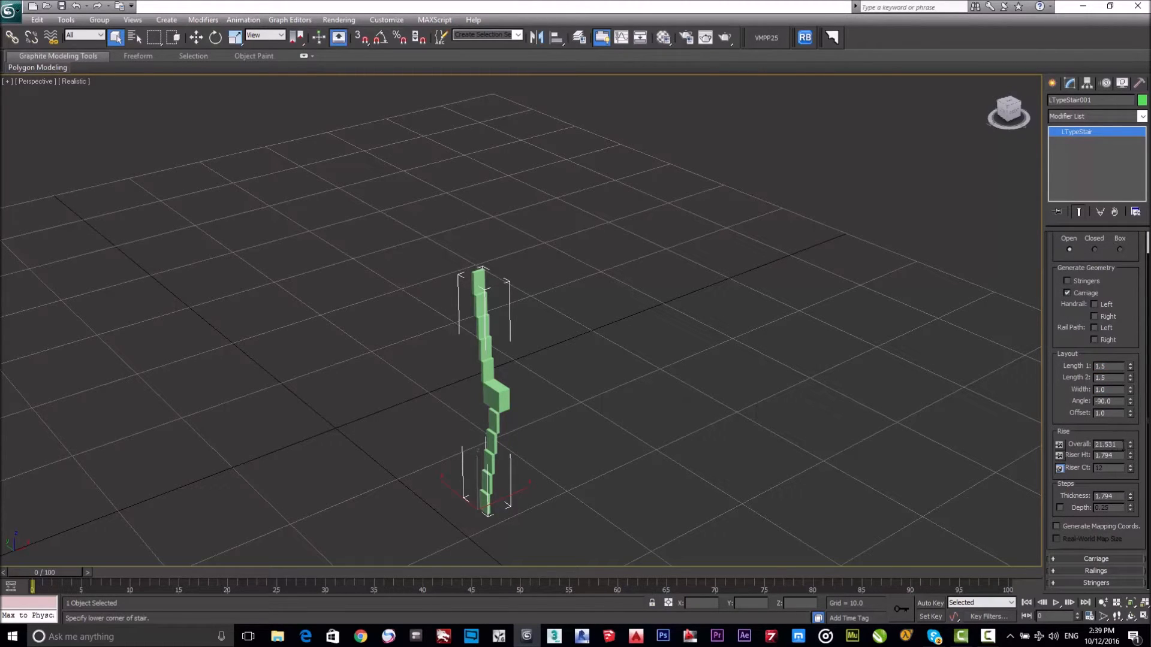
pyautogui.doubleClick(1118, 445)
pyautogui.moveTo(1130, 445); pyautogui.dragTo(1130, 503)
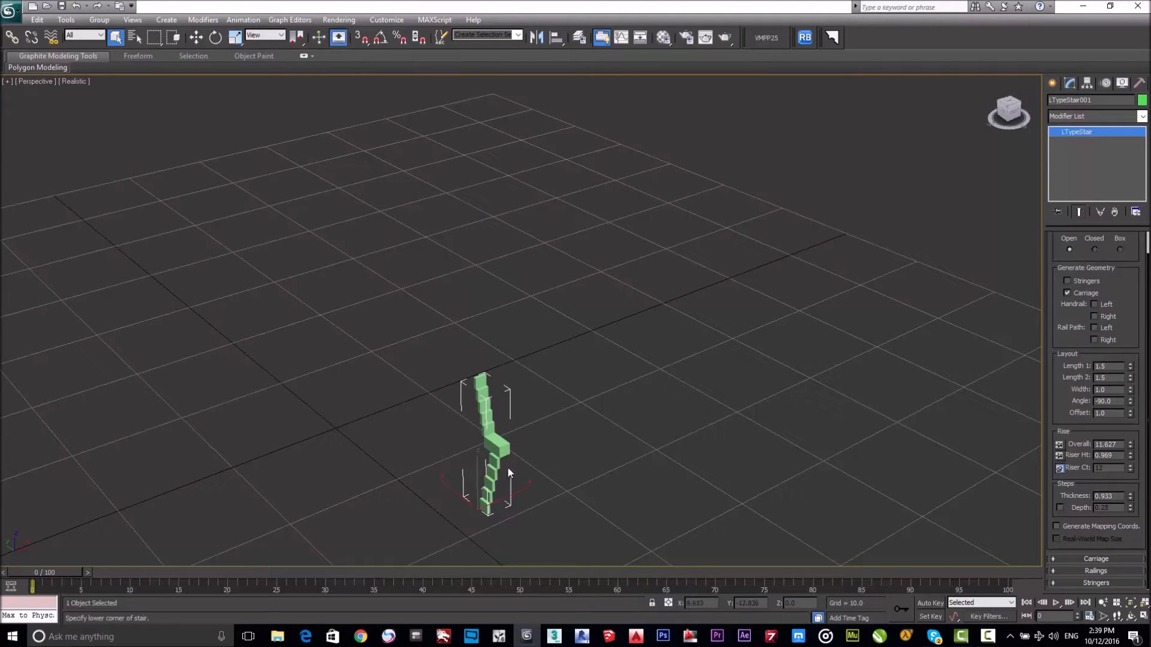
pyautogui.keyDown('alt'); pyautogui.moveTo(531, 493); pyautogui.dragTo(623, 414, button='middle'); pyautogui.keyUp('alt')
pyautogui.doubleClick(1116, 445)
pyautogui.write('3')
pyautogui.press('Return')
pyautogui.keyDown('alt'); pyautogui.moveTo(654, 452); pyautogui.dragTo(557, 475, button='middle'); pyautogui.keyUp('alt')
pyautogui.scroll(8, 621, 403)
pyautogui.scroll(-5, 647, 354)
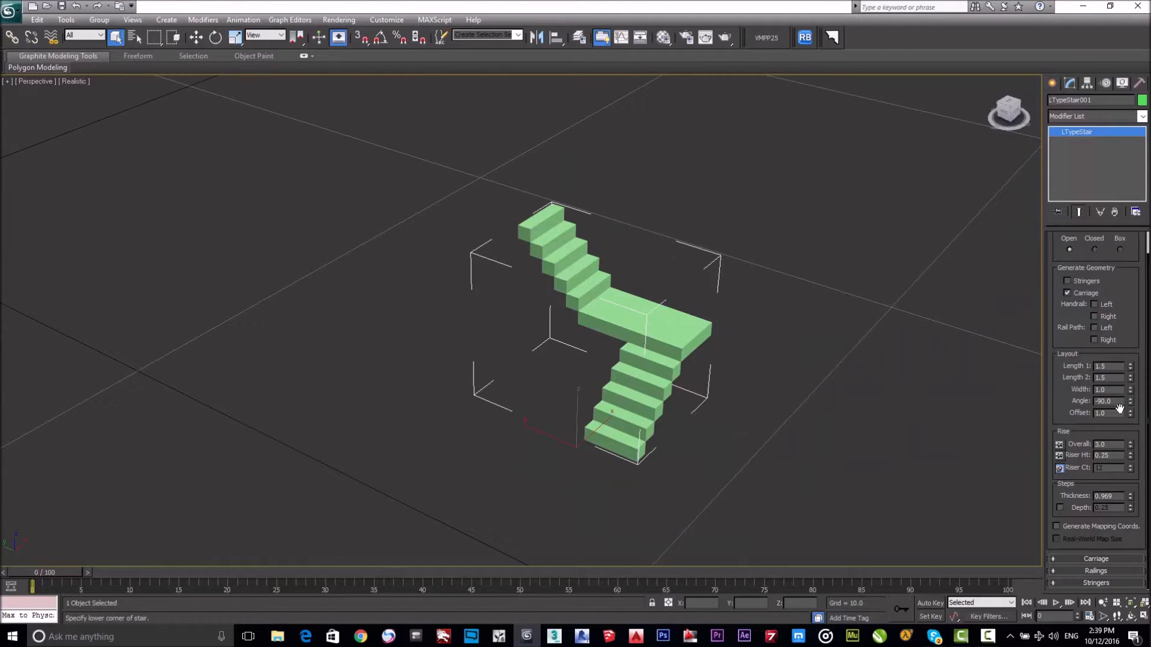
# Step: Try varying the stair's offset and examine the landing and both flights up close and from another angle
pyautogui.moveTo(1131, 415); pyautogui.dragTo(1144, 386)
pyautogui.scroll(5, 735, 361)
pyautogui.scroll(-3, 741, 370)
pyautogui.moveTo(753, 378); pyautogui.dragTo(721, 381, button='middle')
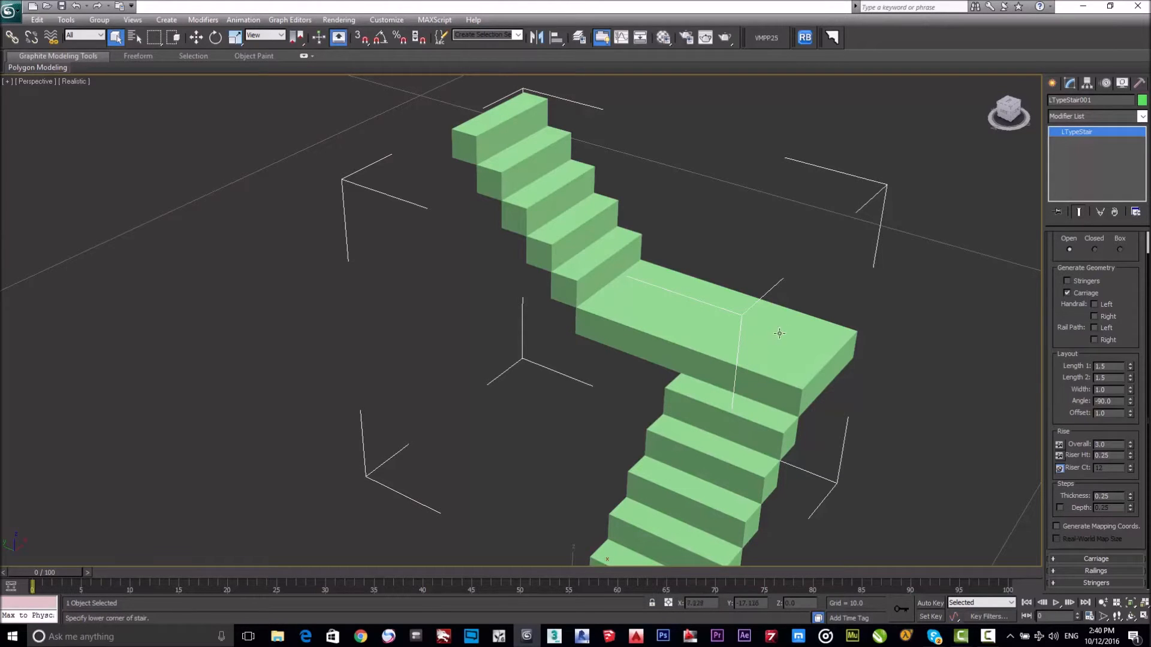
pyautogui.scroll(-5, 717, 397)
pyautogui.scroll(2, 590, 409)
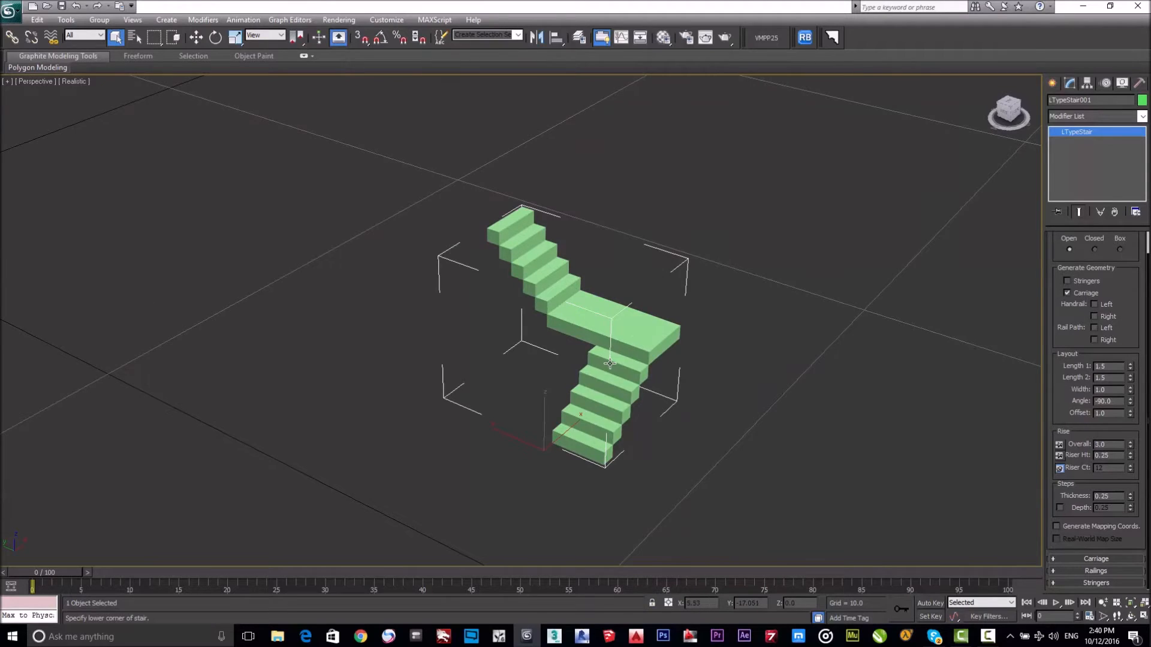
pyautogui.scroll(3, 609, 363)
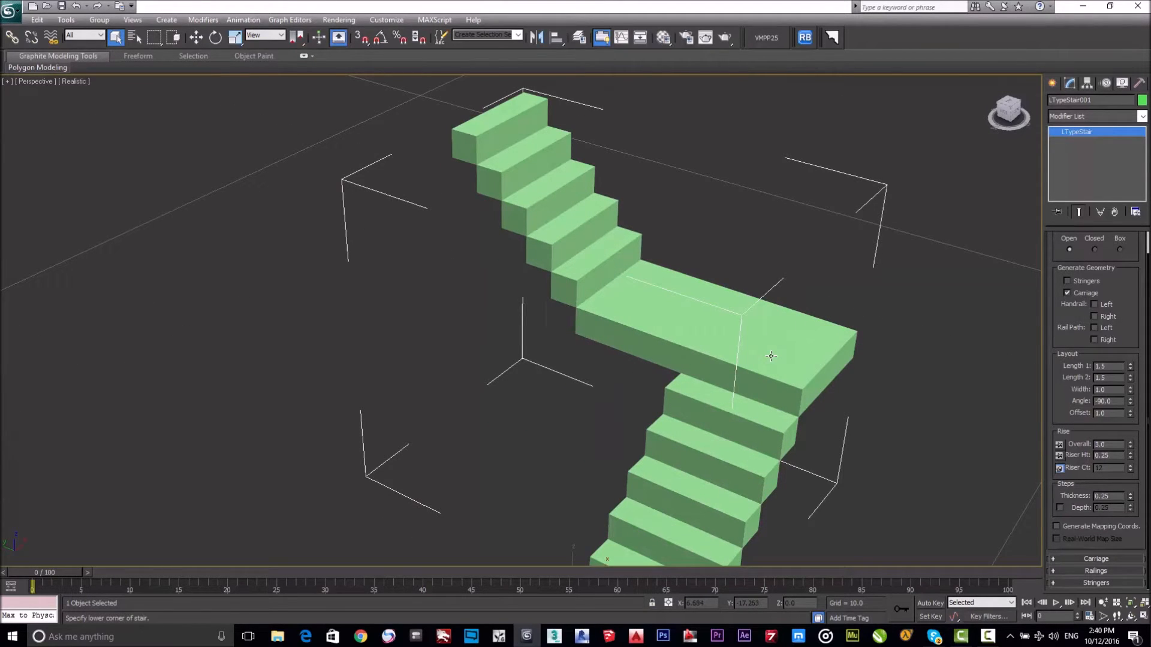
pyautogui.keyDown('alt'); pyautogui.moveTo(712, 418); pyautogui.dragTo(676, 358, button='middle'); pyautogui.keyUp('alt')
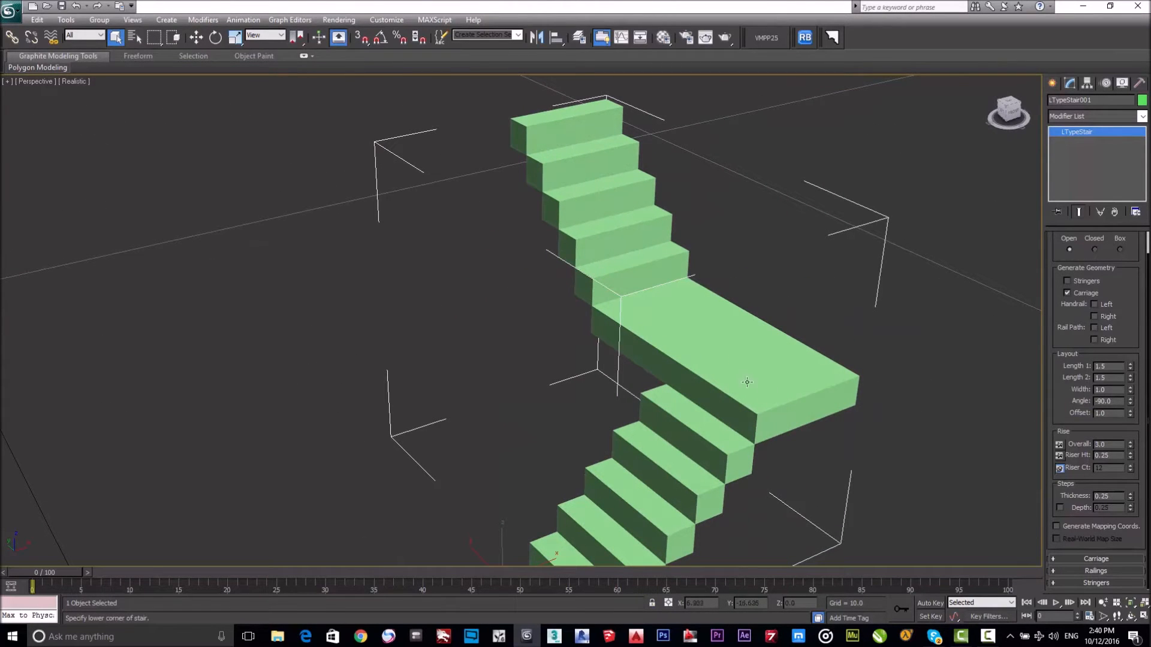
# Step: Reset the stair's layout offset to 0 and view the whole stair
pyautogui.press('alt')
pyautogui.rightClick(1131, 415)
pyautogui.scroll(-4, 691, 339)
pyautogui.keyDown('alt'); pyautogui.moveTo(619, 370); pyautogui.dragTo(842, 384, button='middle'); pyautogui.keyUp('alt')
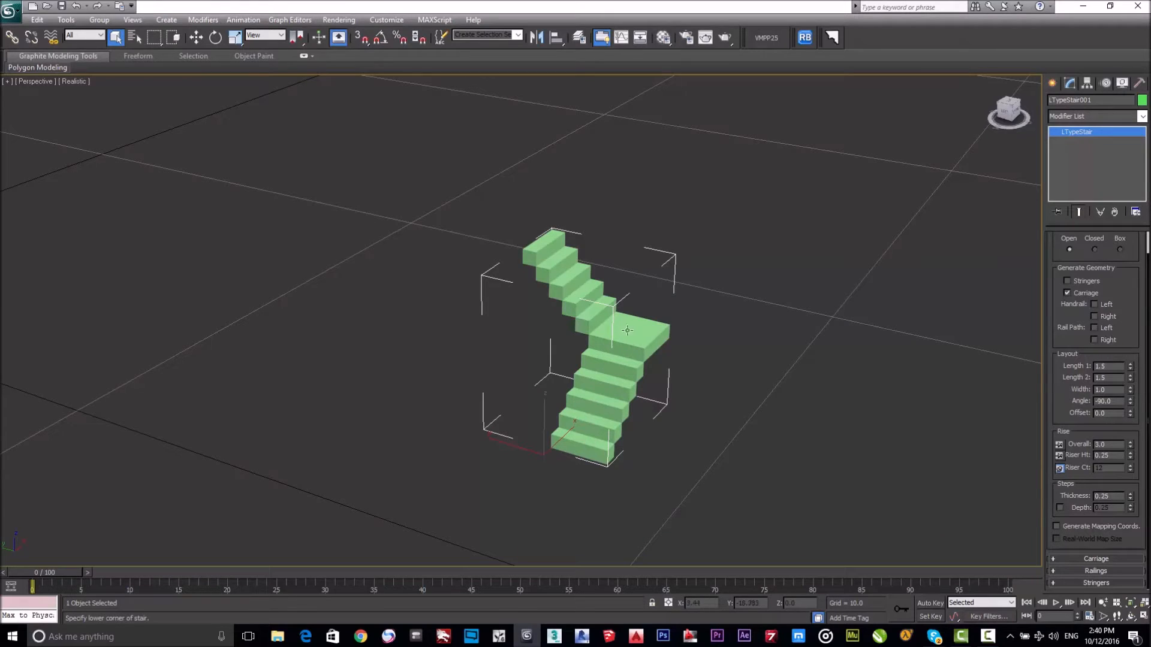
# Step: Try a riser height of 0.2 with the riser count locked, and restore the overall rise to 3
pyautogui.moveTo(1059, 333)
pyautogui.mouseDown()
pyautogui.moveTo(1069, 460)
pyautogui.moveTo(1070, 331)
pyautogui.mouseUp()
pyautogui.moveTo(1111, 457); pyautogui.dragTo(1096, 456)
pyautogui.scroll(4, 601, 453)
pyautogui.keyDown('alt'); pyautogui.moveTo(743, 477); pyautogui.dragTo(653, 419, button='middle'); pyautogui.keyUp('alt')
pyautogui.moveTo(644, 518); pyautogui.dragTo(704, 406, button='middle')
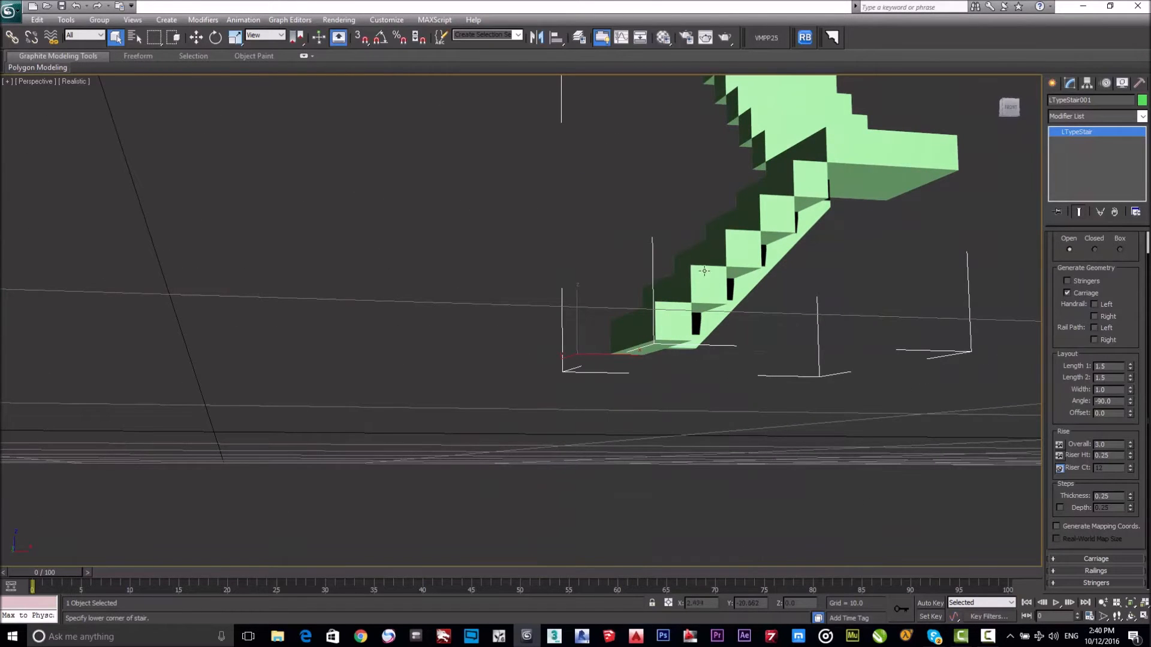
pyautogui.keyDown('alt'); pyautogui.moveTo(679, 313); pyautogui.dragTo(653, 399, button='middle'); pyautogui.keyUp('alt')
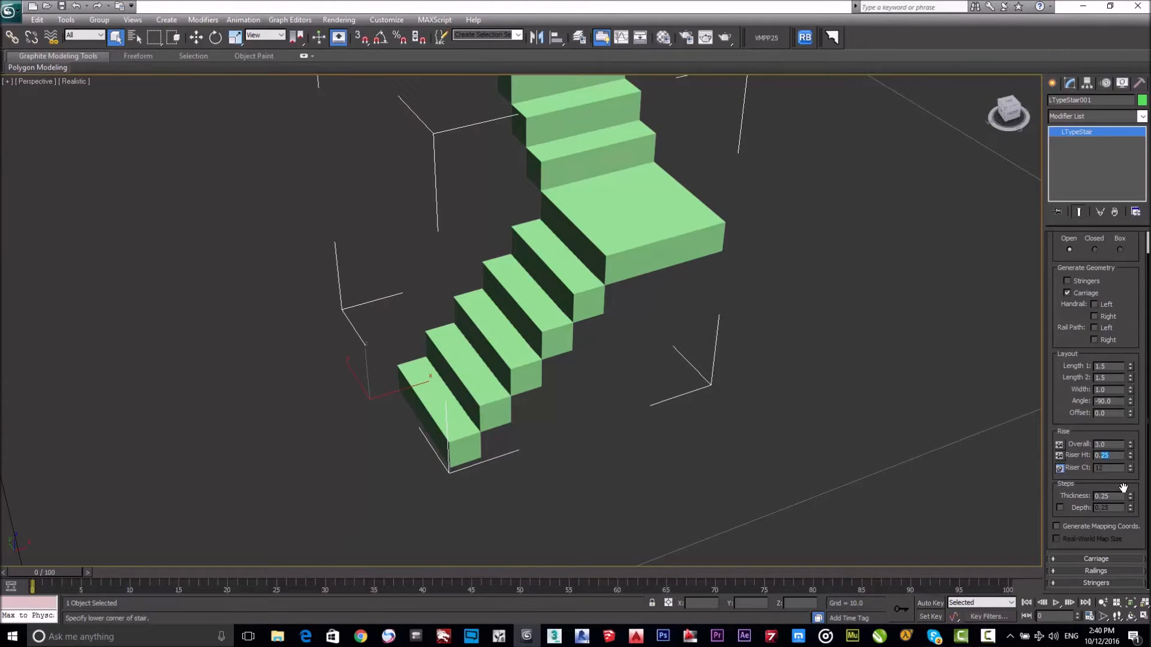
pyautogui.press('Return')
pyautogui.keyDown('alt'); pyautogui.moveTo(679, 427); pyautogui.dragTo(737, 417, button='middle'); pyautogui.keyUp('alt')
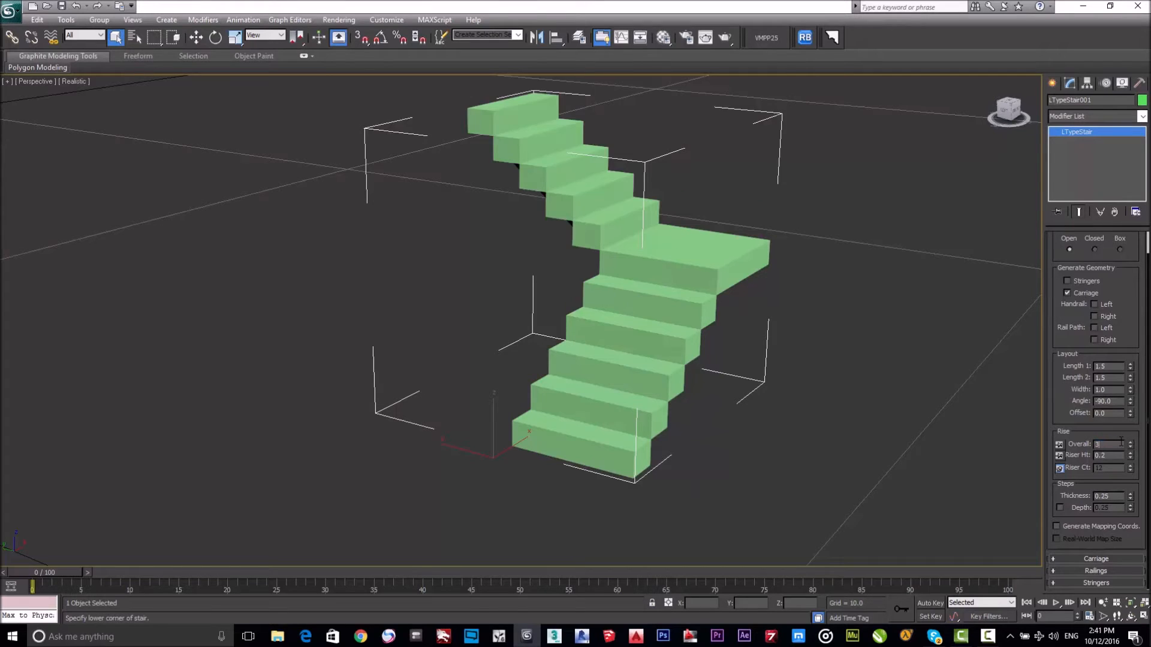
pyautogui.press('Return')
# Step: Lock the stair's overall rise instead of the riser count and set the riser height to 0.2
pyautogui.scroll(-4, 700, 407)
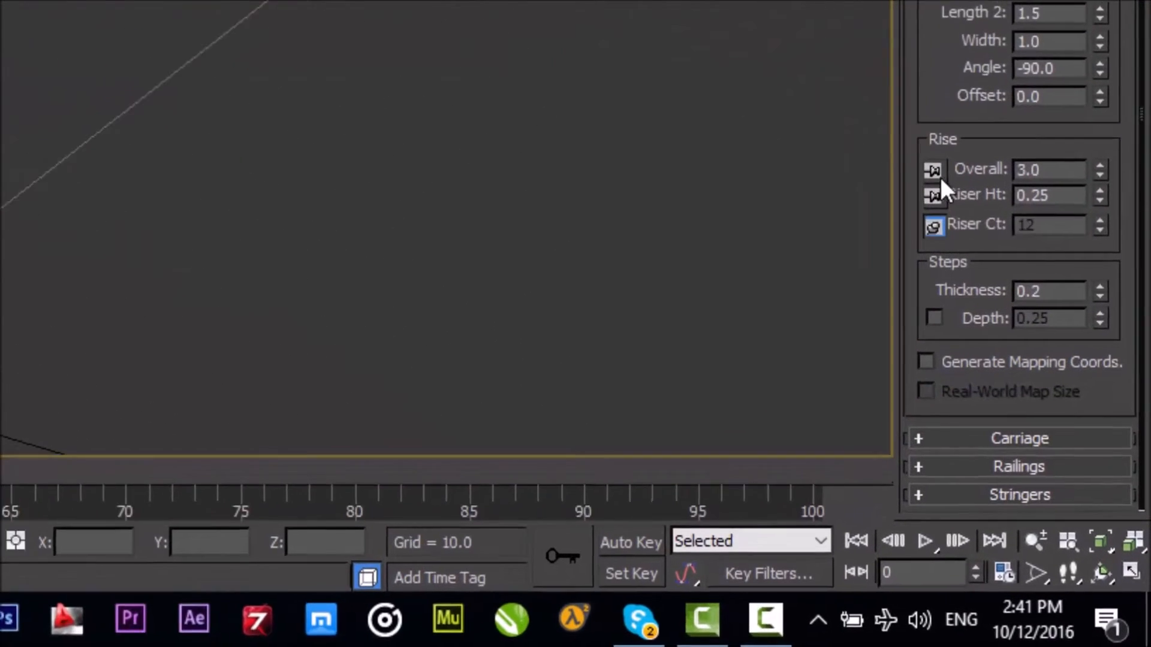
pyautogui.click(1060, 455)
pyautogui.click(907, 115)
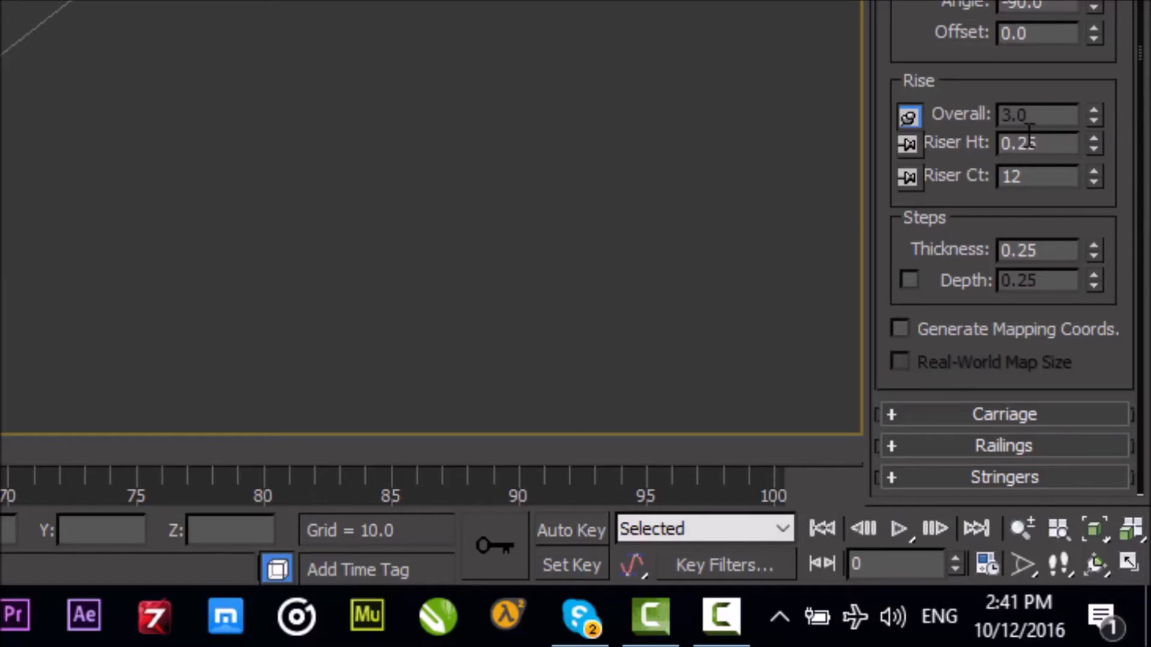
pyautogui.moveTo(1061, 144); pyautogui.dragTo(1030, 175)
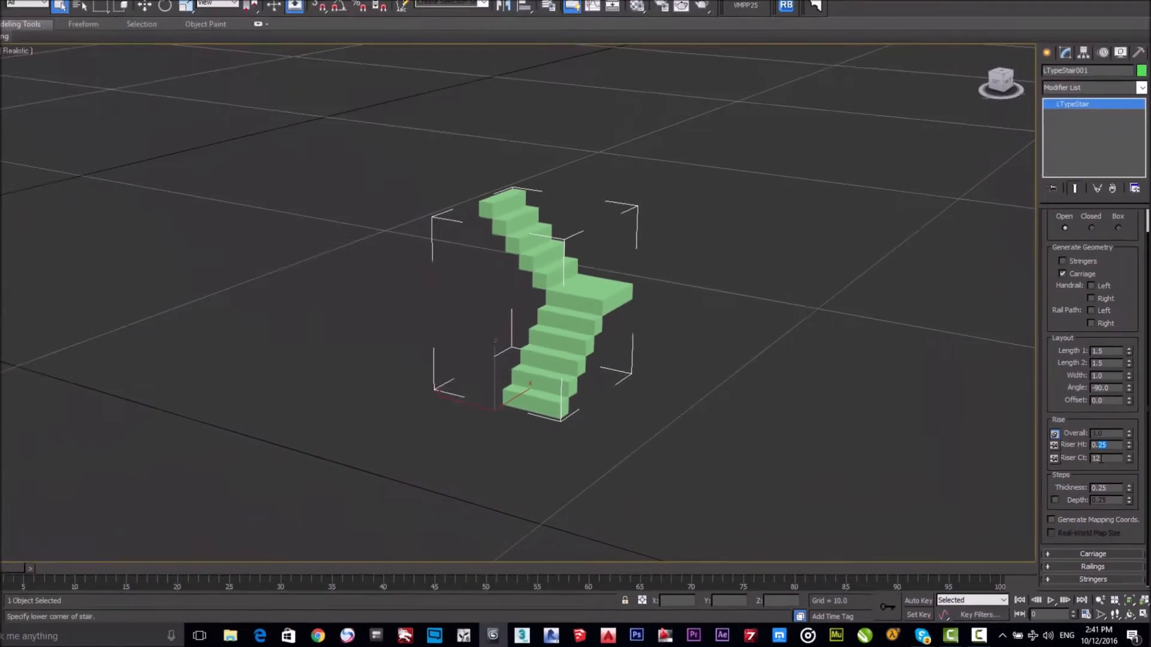
pyautogui.press('BackSpace')
pyautogui.press('Return')
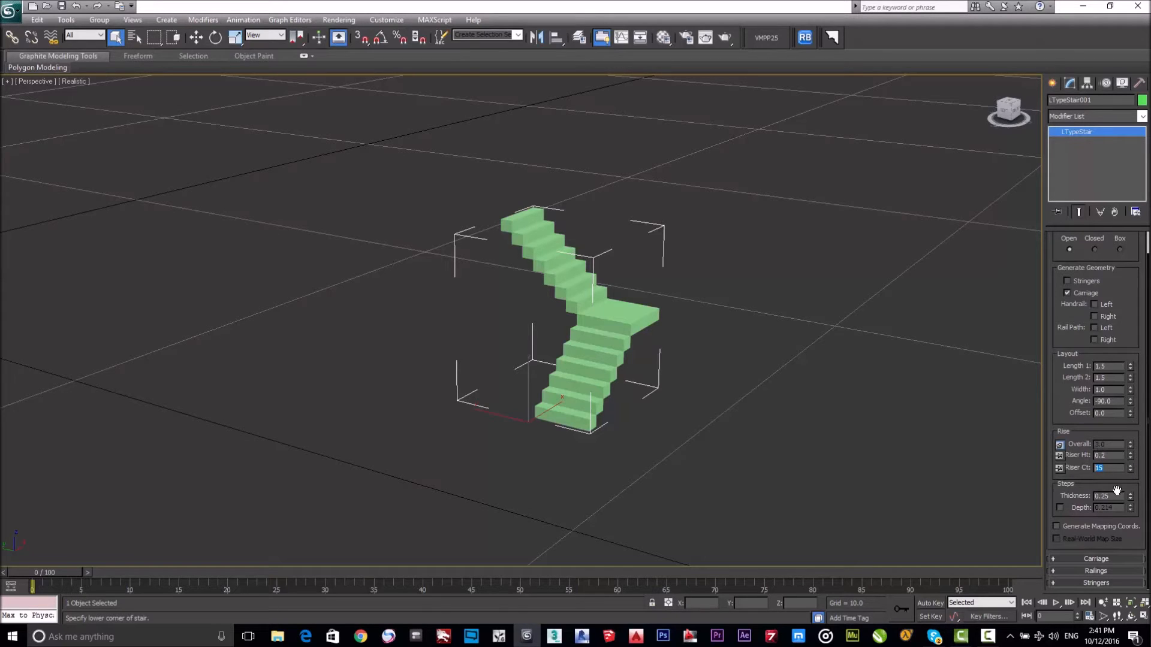
# Step: Try a riser count of 16 for the stair and restore the count to 15
pyautogui.write('16')
pyautogui.press('Return')
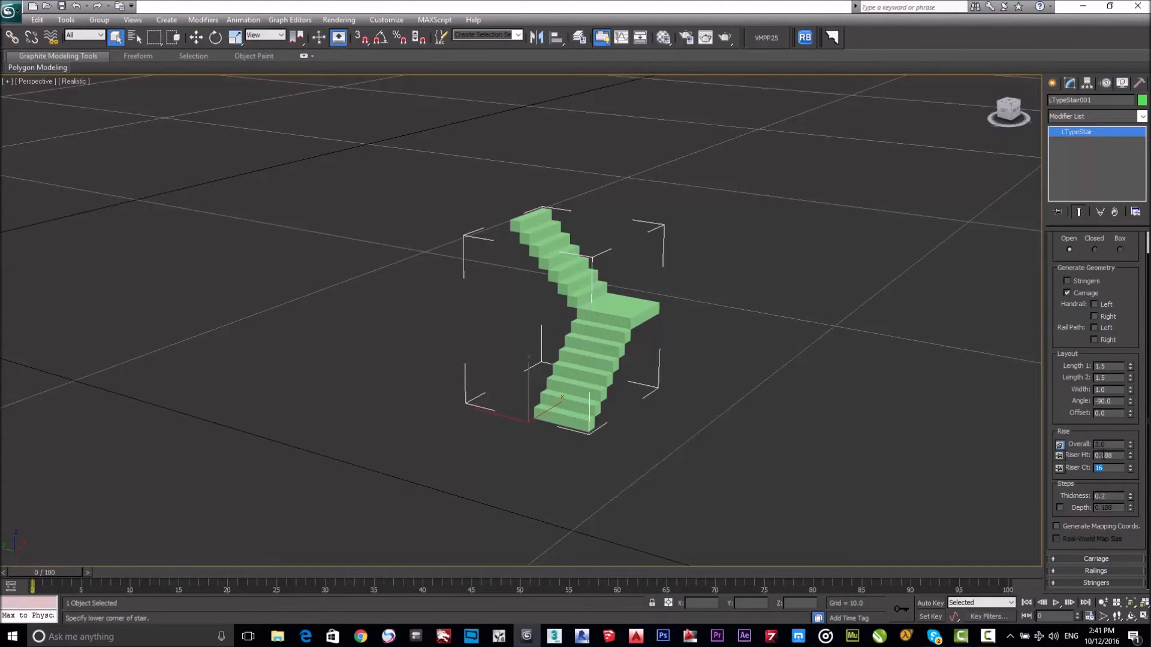
pyautogui.doubleClick(1109, 468)
pyautogui.write('15')
pyautogui.press('Return')
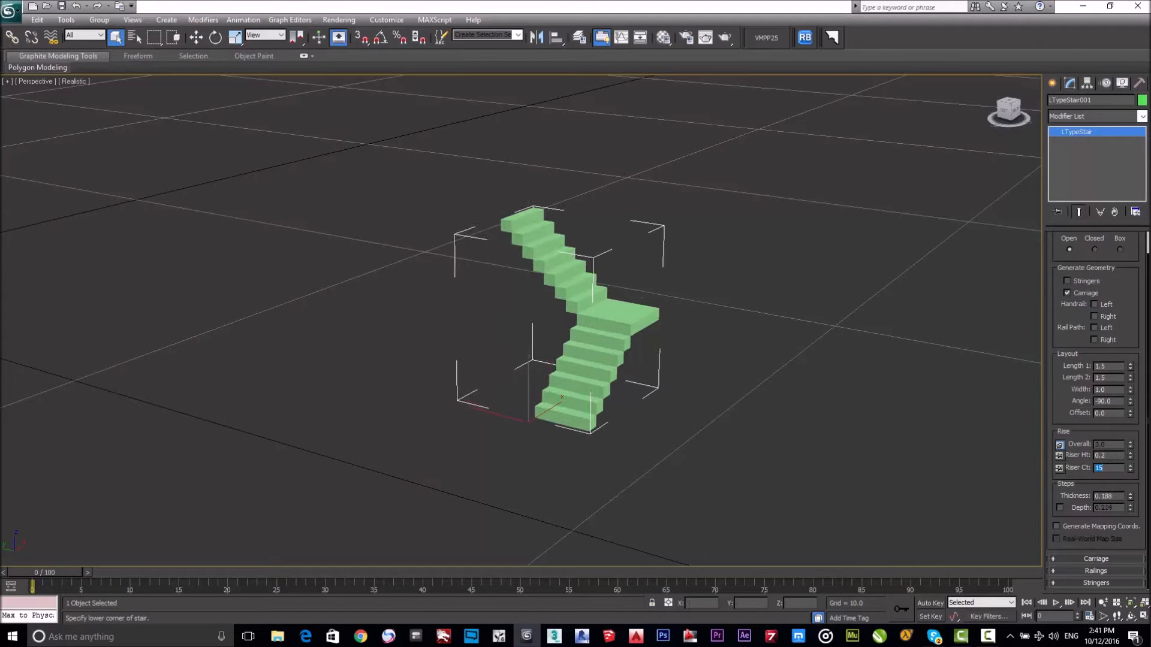
# Step: Inspect the underside of the upper flight and compare the stair with its carriage switched off and on
pyautogui.keyDown('alt'); pyautogui.moveTo(931, 477); pyautogui.dragTo(598, 349, button='middle'); pyautogui.keyUp('alt')
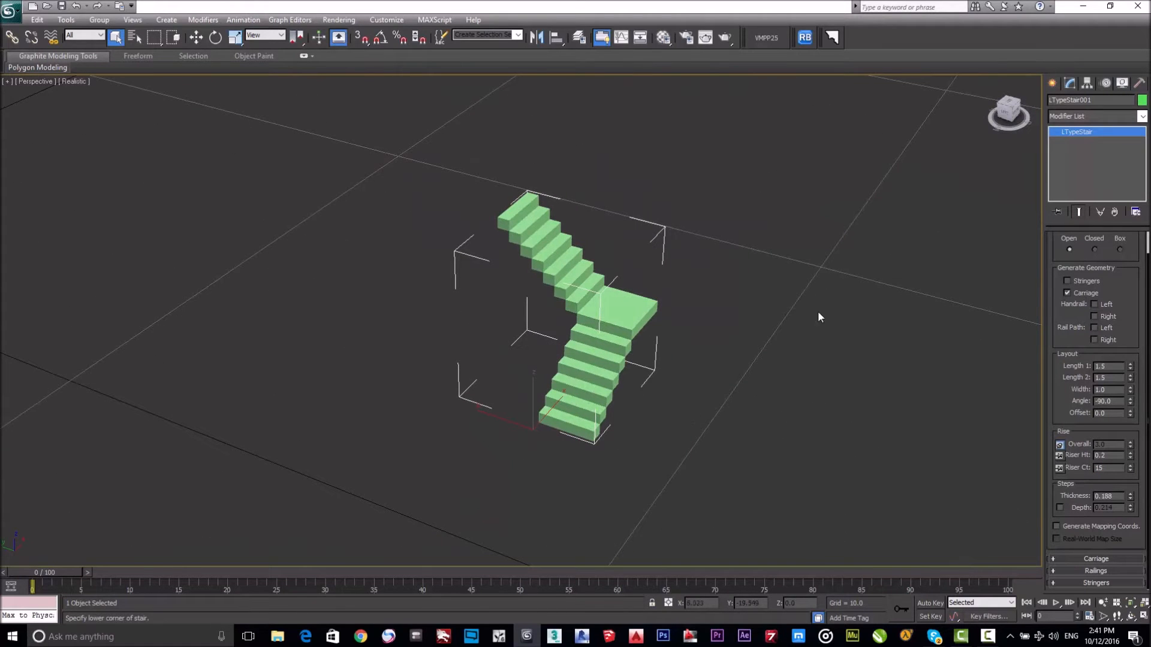
pyautogui.scroll(2, 1061, 342)
pyautogui.keyDown('alt'); pyautogui.moveTo(552, 310); pyautogui.dragTo(663, 260, button='middle'); pyautogui.keyUp('alt')
pyautogui.scroll(5, 511, 246)
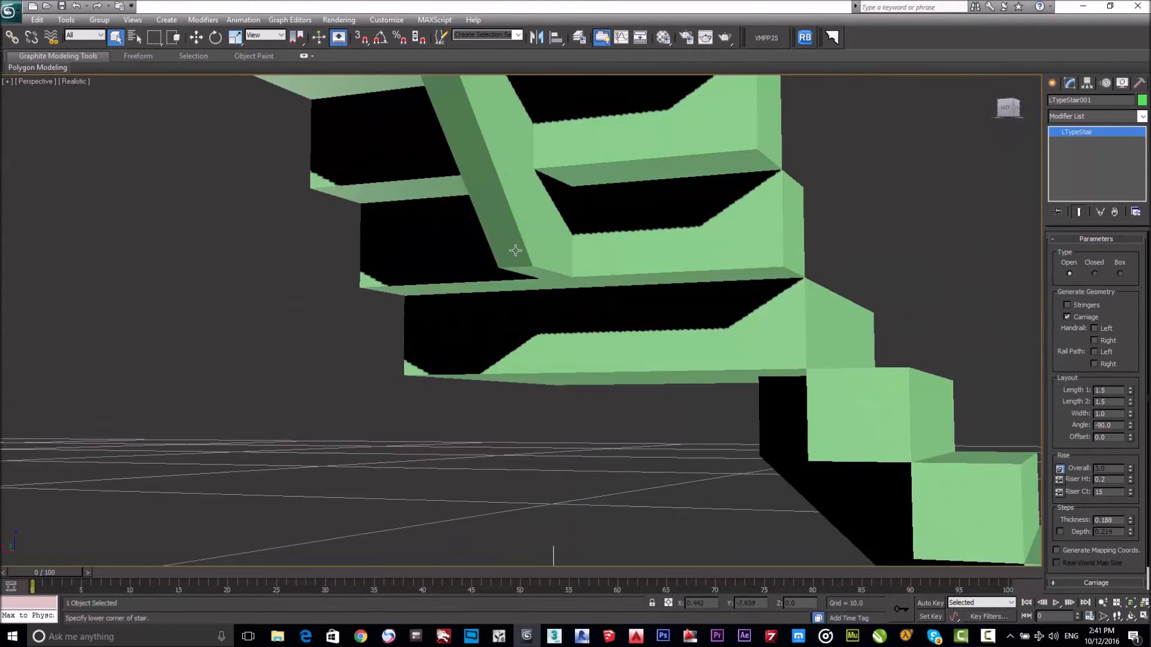
pyautogui.scroll(-5, 511, 246)
pyautogui.moveTo(547, 311); pyautogui.dragTo(616, 294, button='middle')
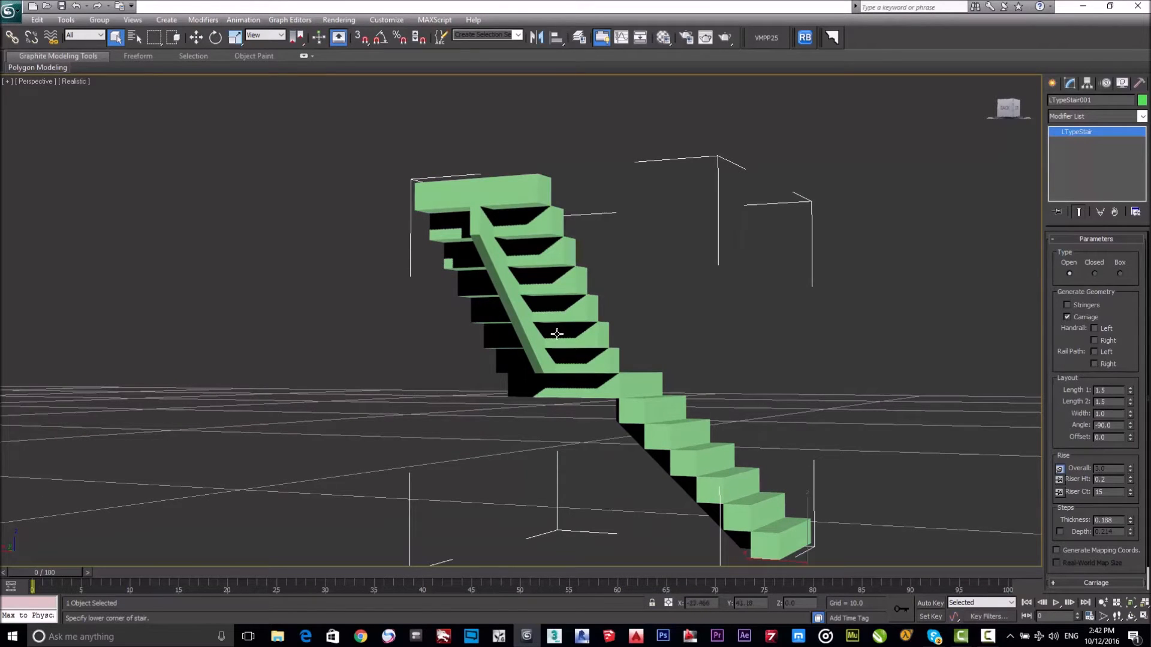
pyautogui.click(1067, 316)
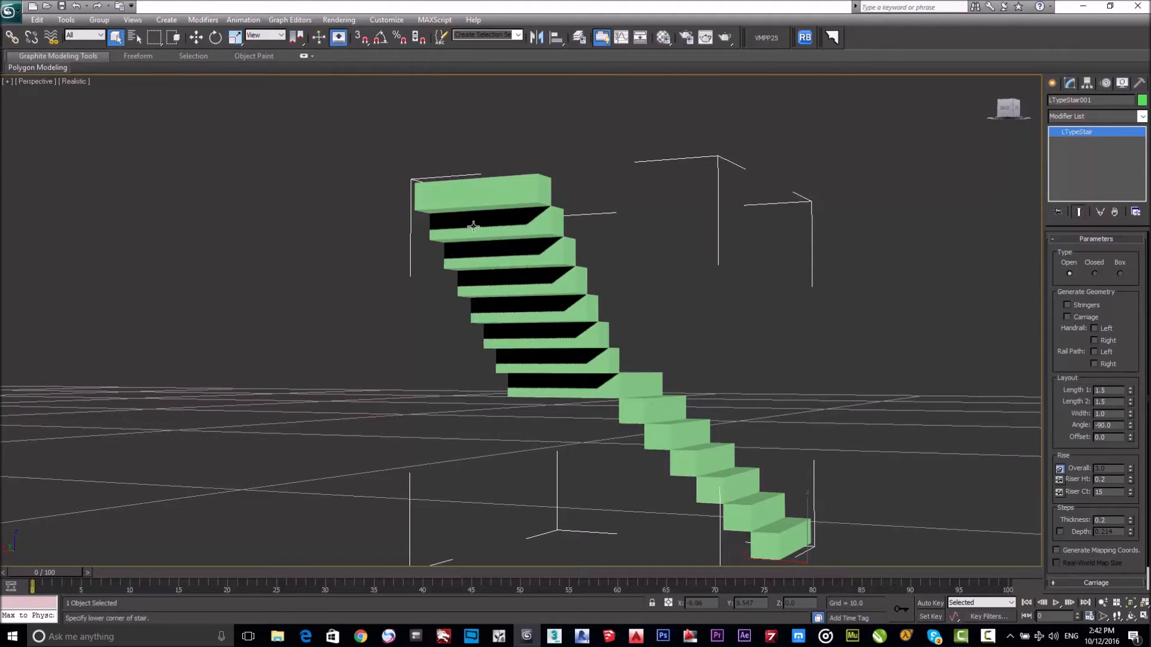
pyautogui.click(1068, 316)
pyautogui.keyDown('alt'); pyautogui.moveTo(915, 336); pyautogui.dragTo(938, 375, button='middle'); pyautogui.keyUp('alt')
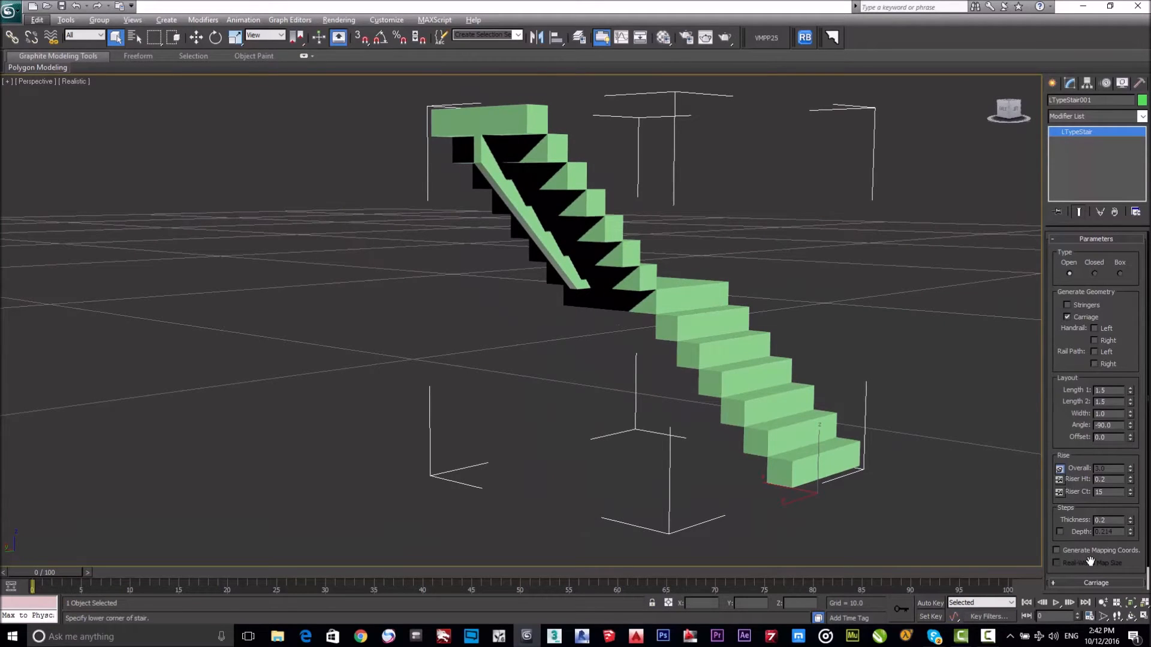
# Step: Try varying the depth and width of the stair's carriage
pyautogui.scroll(-1, 1099, 503)
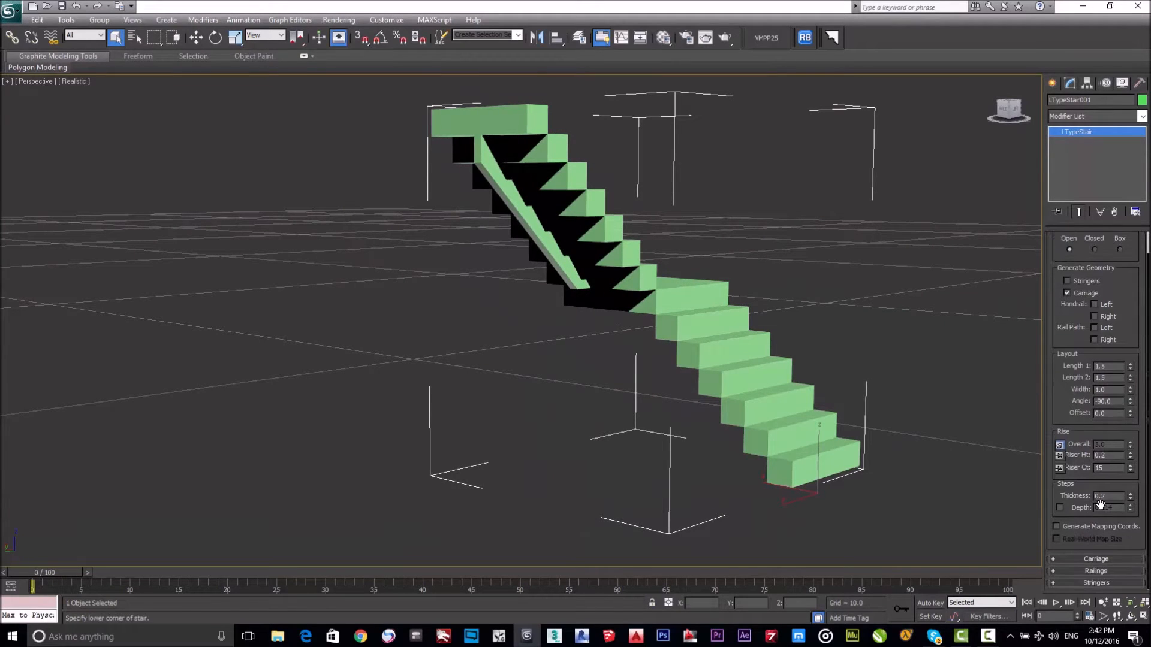
pyautogui.click(1112, 558)
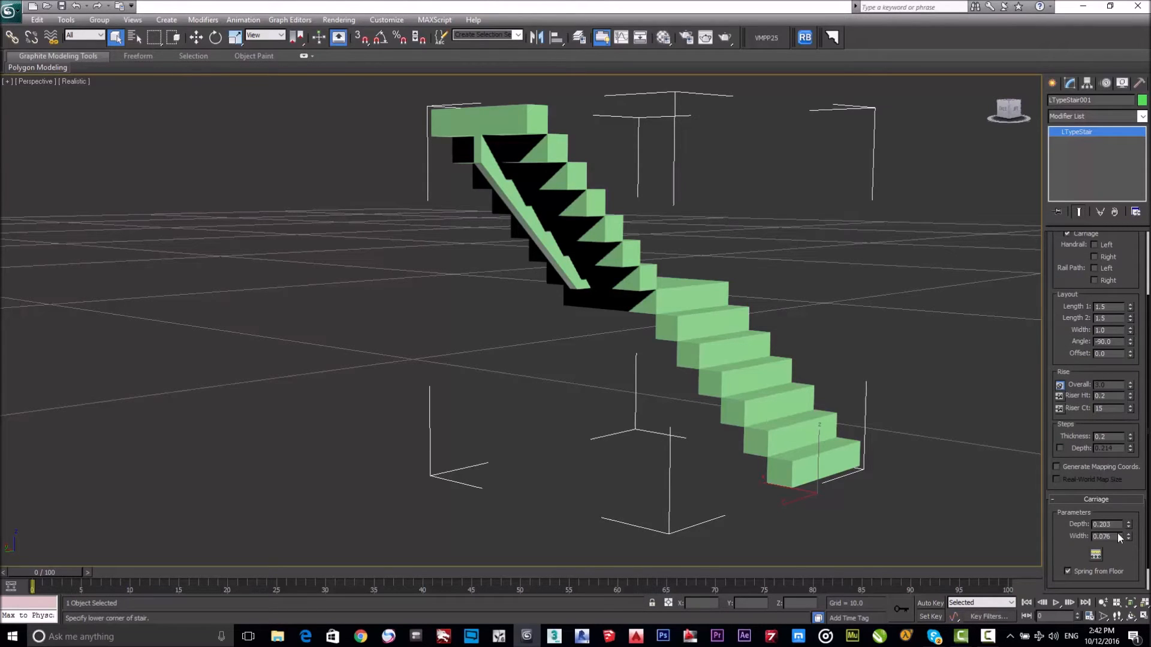
pyautogui.scroll(-1, 1058, 549)
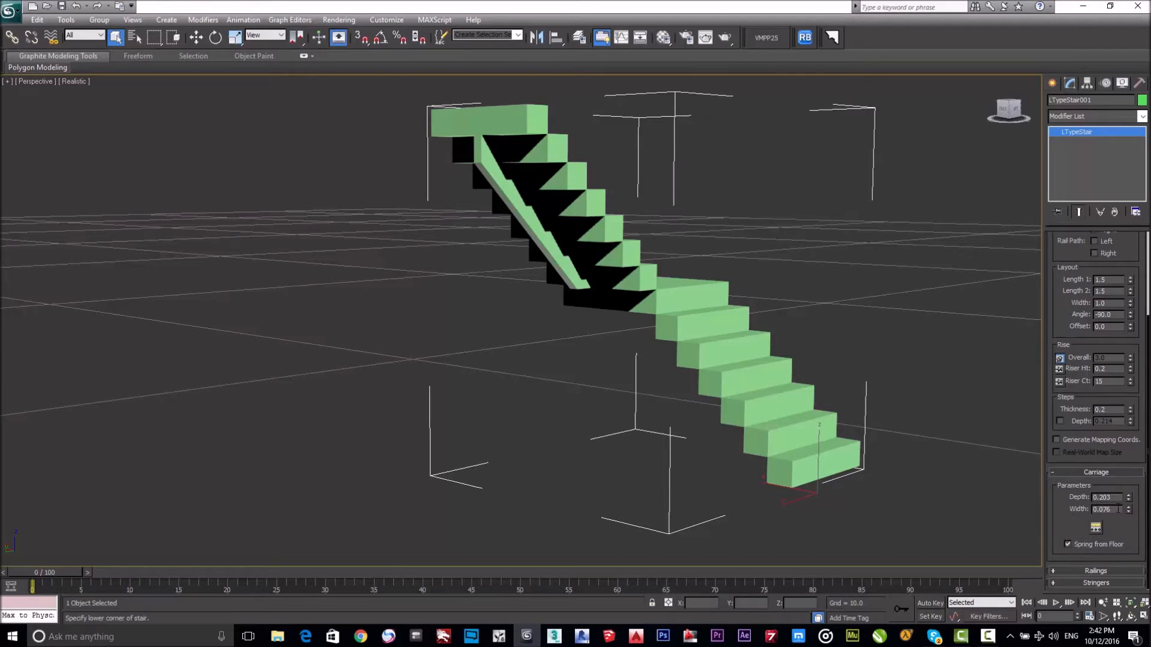
pyautogui.moveTo(1128, 498); pyautogui.dragTo(1148, 561)
pyautogui.rightClick(1148, 560)
pyautogui.moveTo(1132, 510)
pyautogui.mouseDown()
pyautogui.moveTo(1129, 398)
pyautogui.moveTo(1145, 518)
pyautogui.mouseUp()
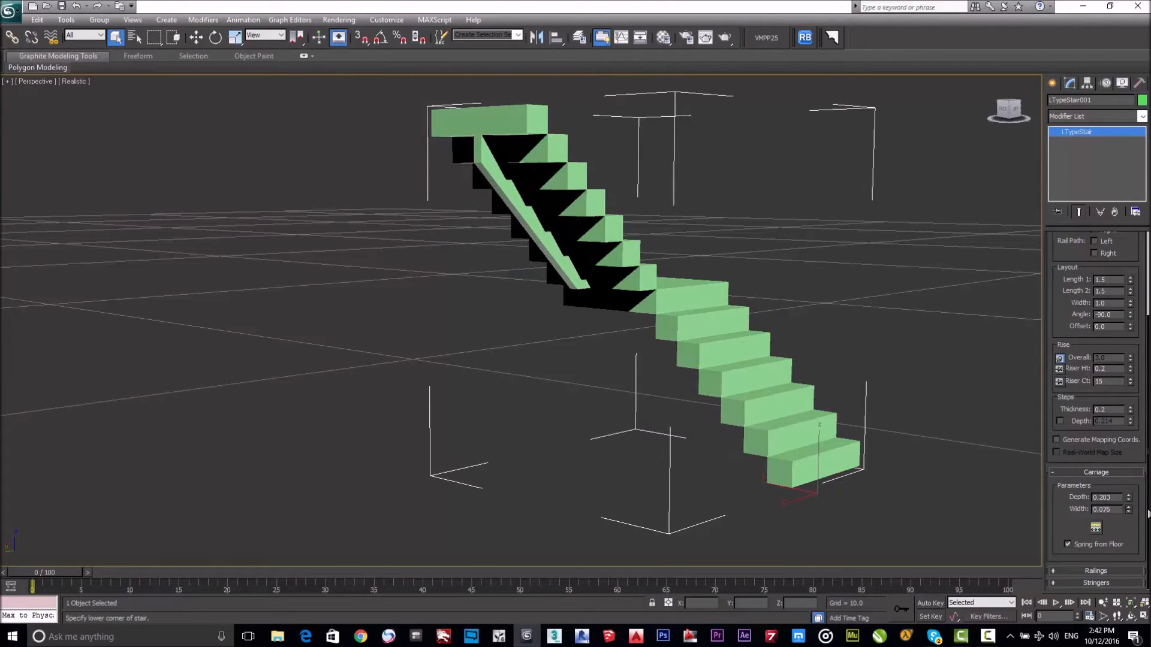
pyautogui.click(1095, 472)
pyautogui.scroll(1, 1072, 323)
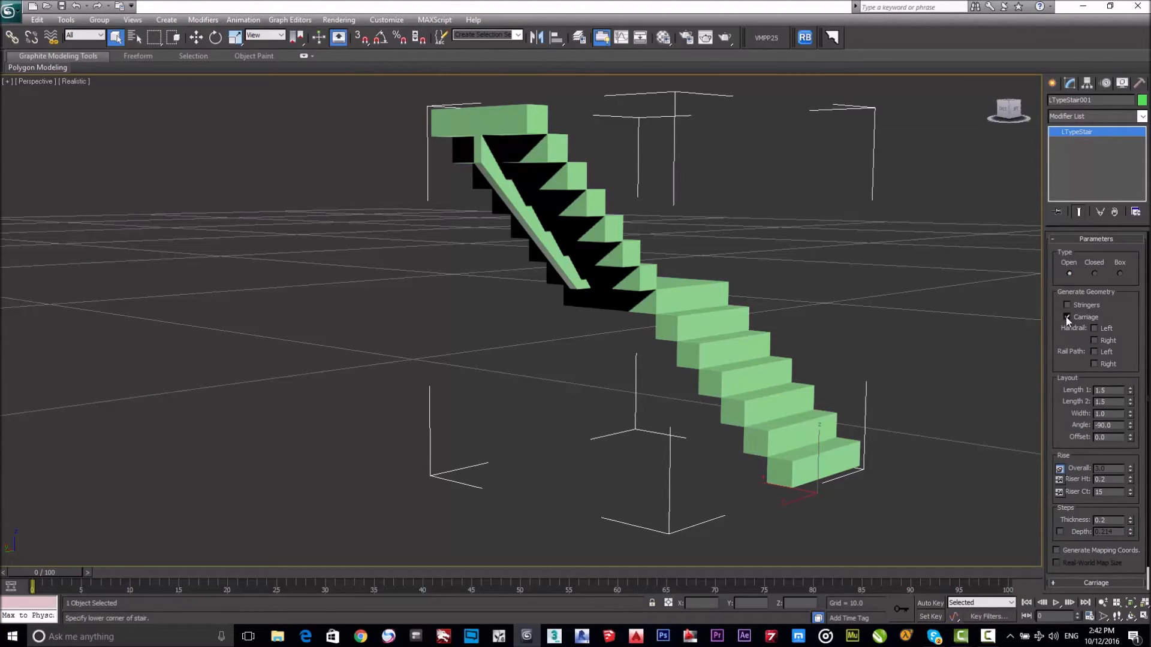
# Step: Turn off the carriage geometry beneath the stair and check the result from another angle
pyautogui.click(1067, 316)
pyautogui.scroll(-1, 1072, 443)
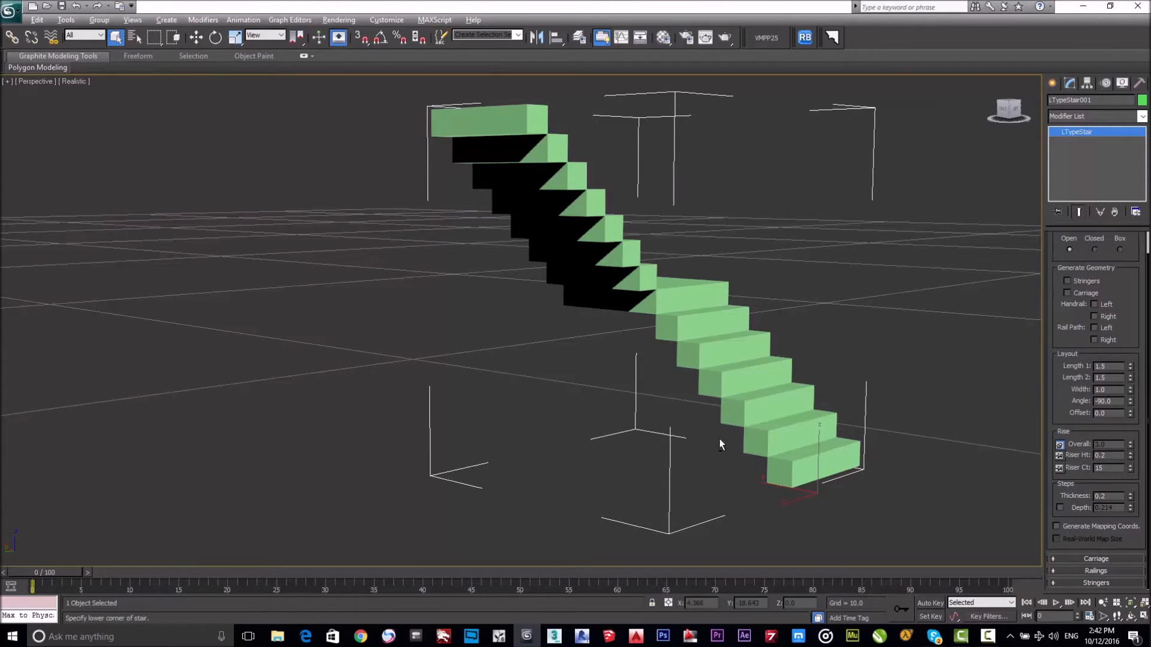
pyautogui.keyDown('alt'); pyautogui.moveTo(719, 439); pyautogui.dragTo(698, 447, button='middle'); pyautogui.keyUp('alt')
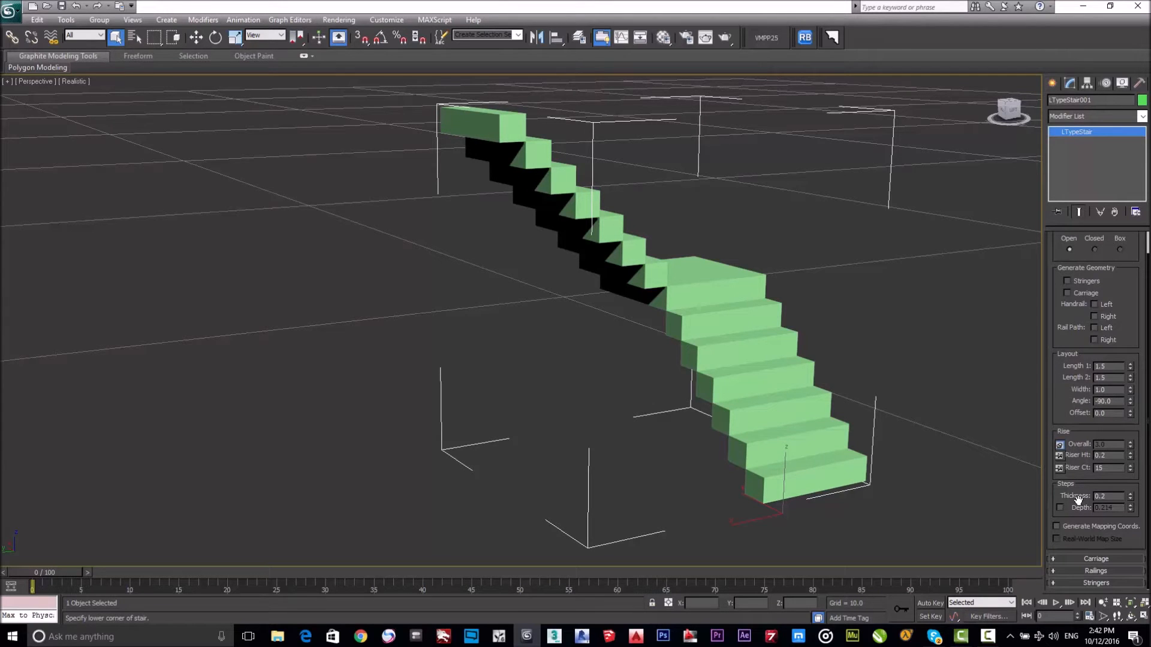
# Step: Inspect the thick steps from the side and reduce the step thickness to 0.1
pyautogui.keyDown('alt'); pyautogui.moveTo(772, 404); pyautogui.dragTo(782, 452, button='middle'); pyautogui.keyUp('alt')
pyautogui.scroll(5, 782, 452)
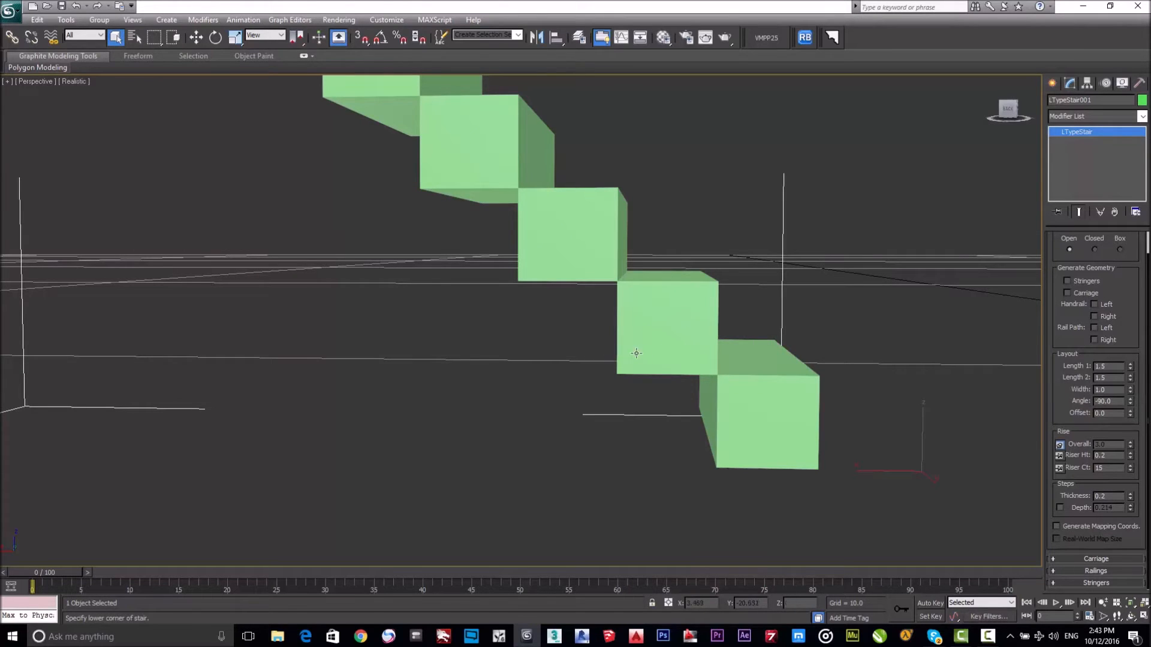
pyautogui.scroll(-5, 674, 362)
pyautogui.keyDown('alt'); pyautogui.moveTo(655, 362); pyautogui.dragTo(635, 365, button='middle'); pyautogui.keyUp('alt')
pyautogui.moveTo(528, 264); pyautogui.dragTo(632, 375, button='middle')
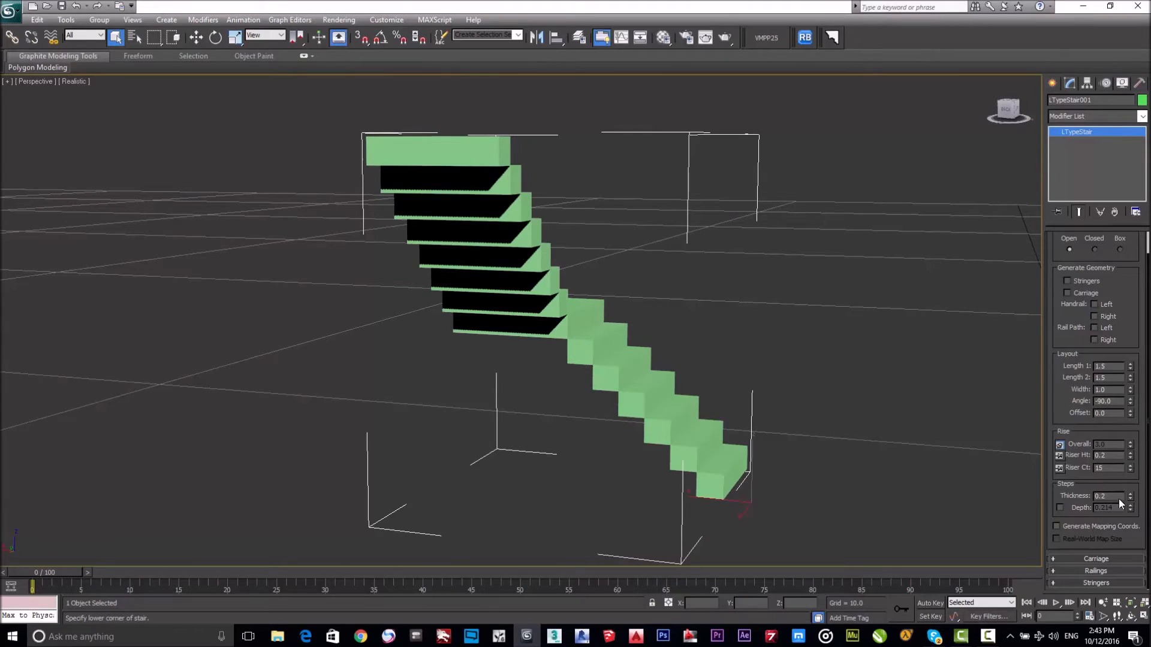
pyautogui.moveTo(1130, 498); pyautogui.dragTo(1135, 501)
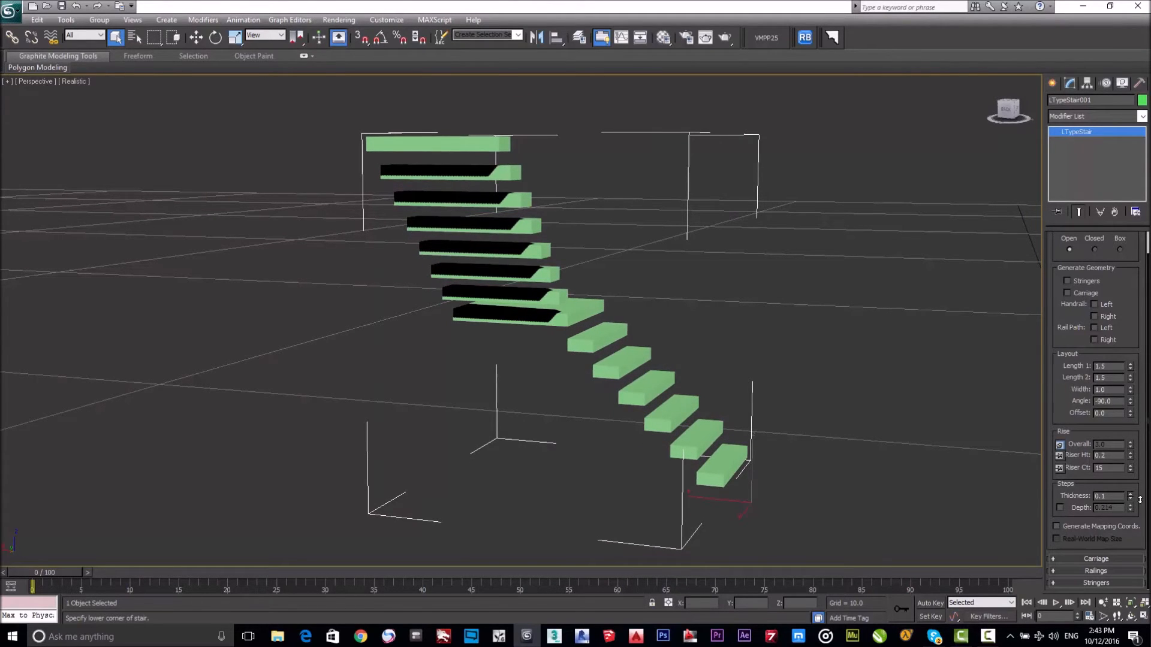
# Step: Examine the treads and landing of both flights from several angles and distances
pyautogui.keyDown('alt'); pyautogui.moveTo(764, 470); pyautogui.dragTo(642, 493, button='middle'); pyautogui.keyUp('alt')
pyautogui.scroll(-3, 636, 436)
pyautogui.scroll(3, 616, 434)
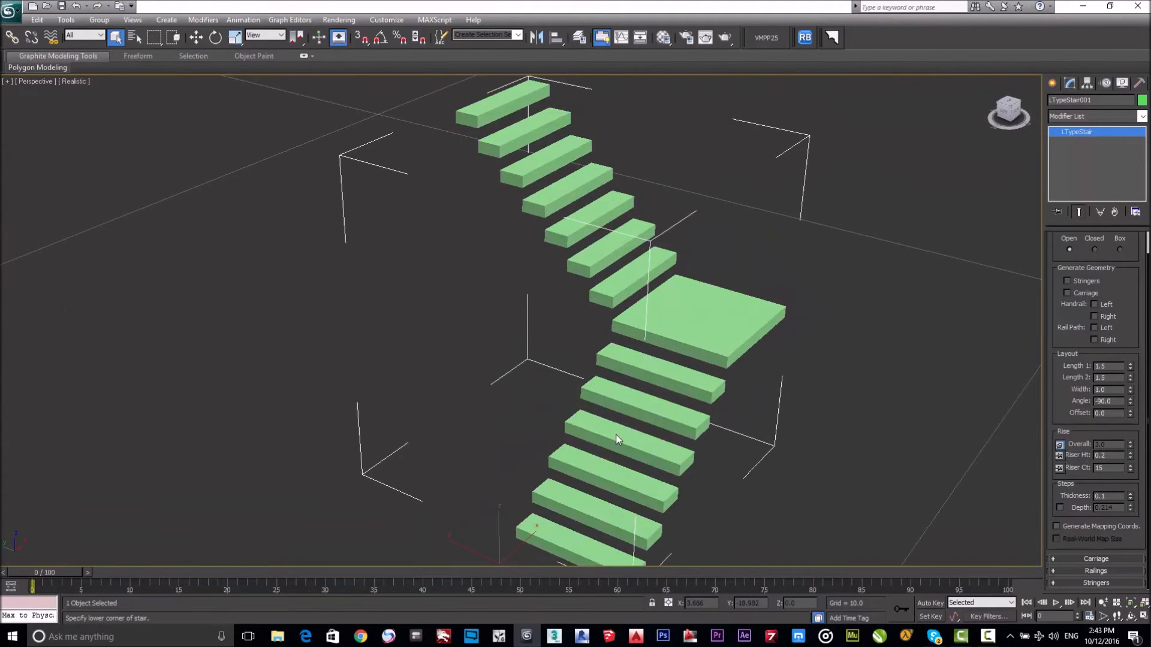
pyautogui.scroll(2, 655, 448)
pyautogui.keyDown('alt'); pyautogui.moveTo(655, 448); pyautogui.dragTo(803, 448, button='middle'); pyautogui.keyUp('alt')
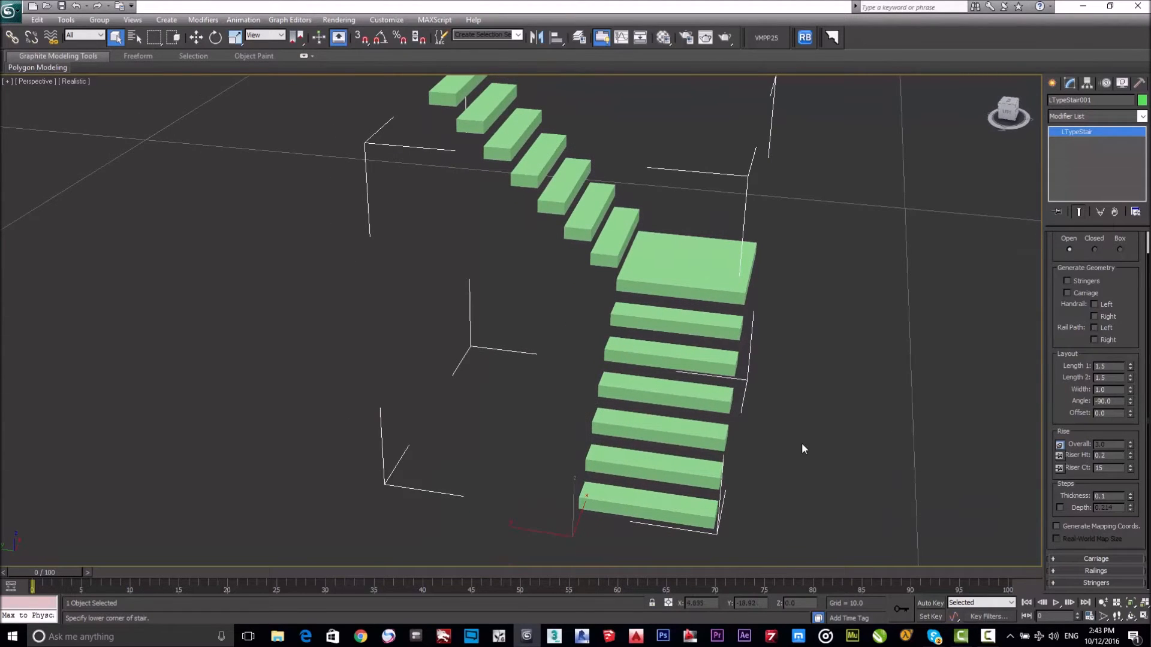
pyautogui.scroll(-3, 731, 396)
pyautogui.scroll(3, 739, 394)
pyautogui.scroll(-5, 714, 356)
pyautogui.moveTo(715, 350); pyautogui.dragTo(693, 336, button='middle')
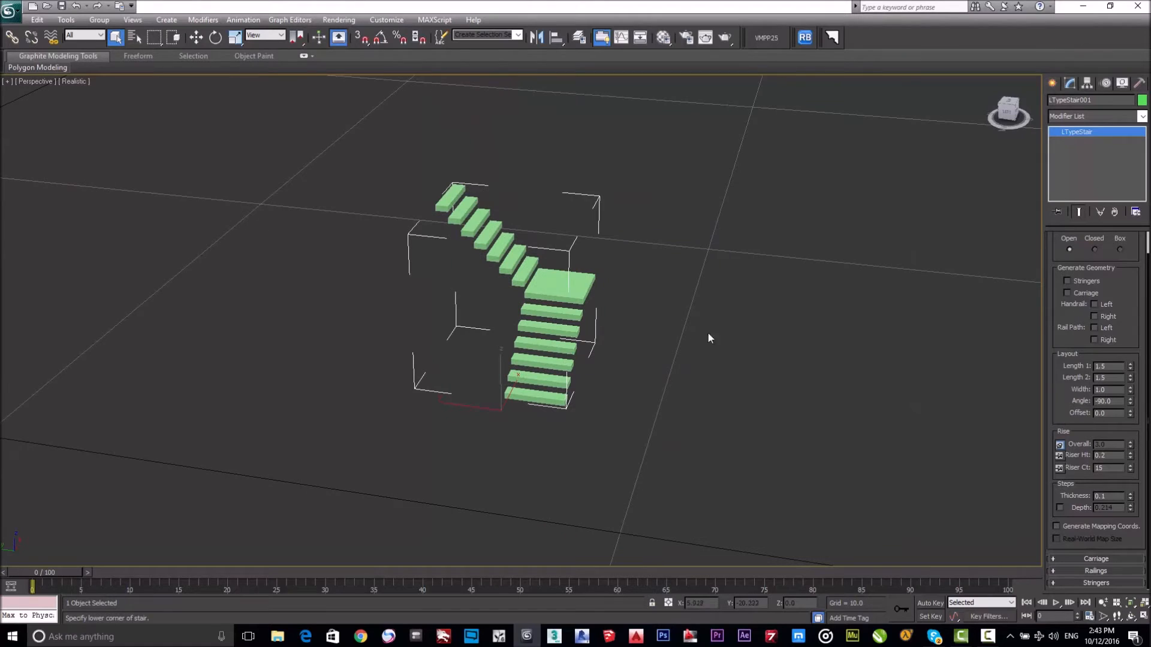
# Step: Enable the left and right rail paths of the stair and view them along both flights
pyautogui.scroll(2, 1136, 360)
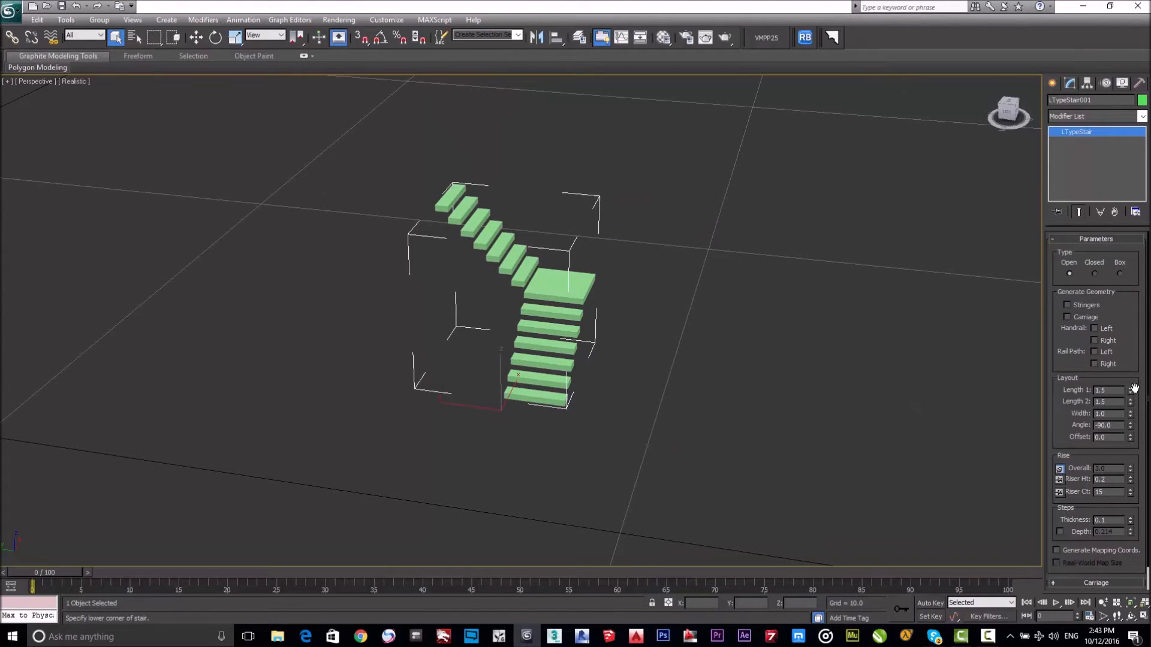
pyautogui.moveTo(1134, 390); pyautogui.dragTo(1133, 366)
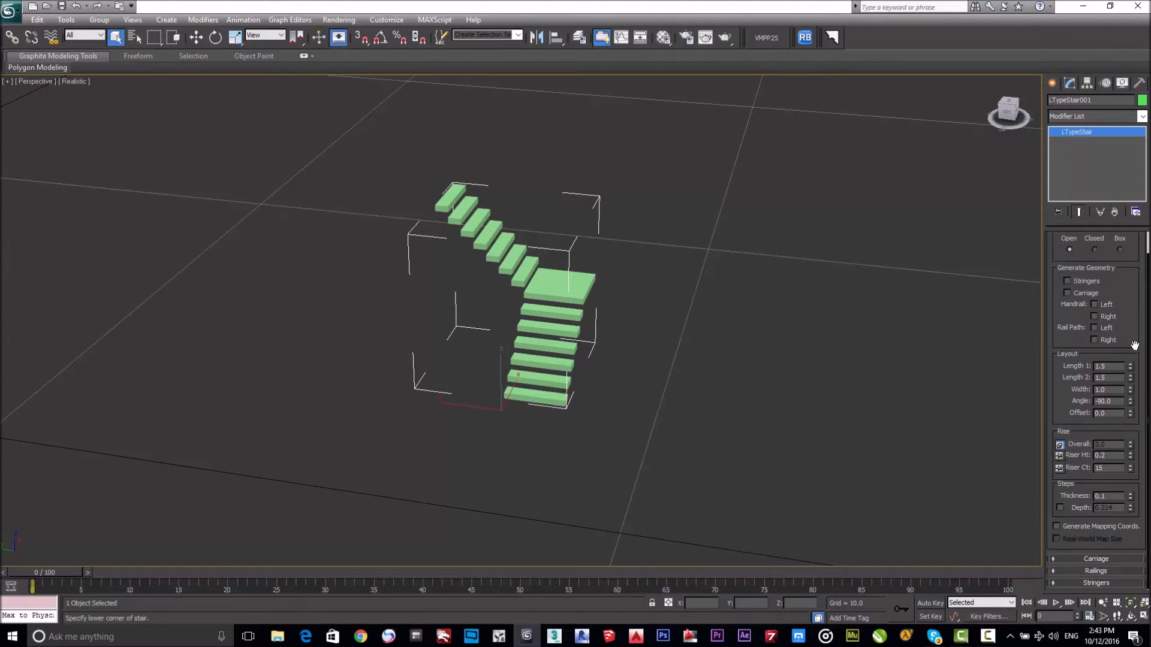
pyautogui.click(1095, 328)
pyautogui.click(1093, 340)
pyautogui.keyDown('alt'); pyautogui.moveTo(863, 355); pyautogui.dragTo(590, 350, button='middle'); pyautogui.keyUp('alt')
pyautogui.scroll(5, 583, 282)
pyautogui.scroll(-4, 721, 328)
pyautogui.moveTo(721, 327); pyautogui.dragTo(704, 362, button='middle')
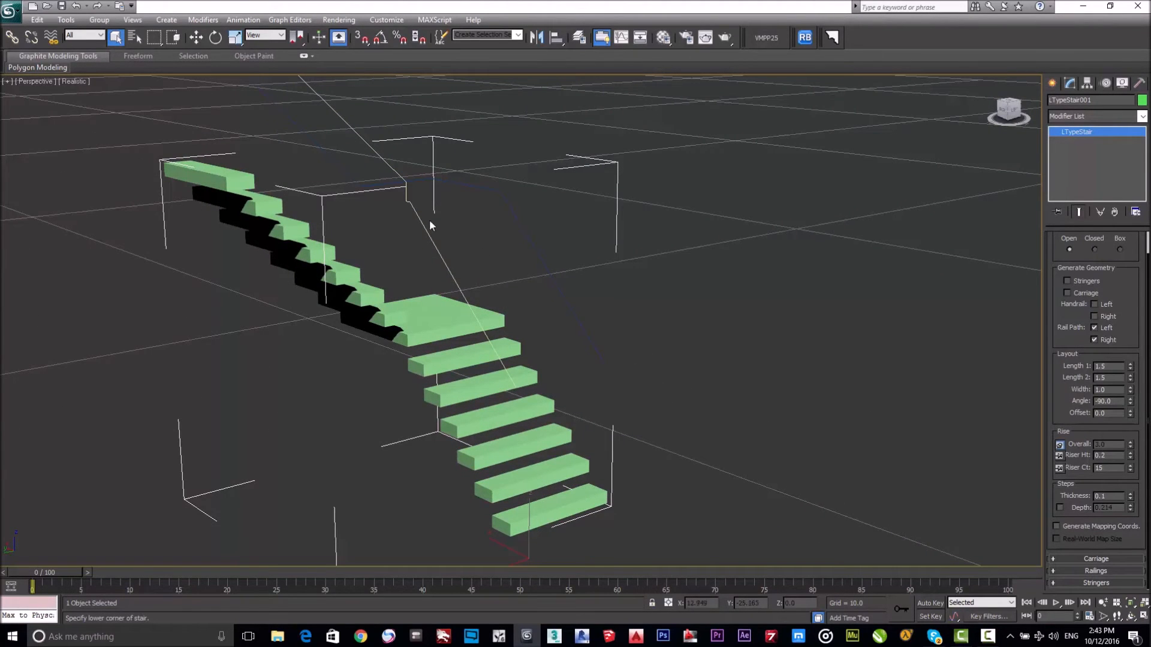
# Step: Toggle the left and right rail paths off and on and examine where they run above the steps
pyautogui.click(1093, 328)
pyautogui.click(1092, 337)
pyautogui.click(1093, 327)
pyautogui.click(1093, 339)
pyautogui.scroll(-5, 548, 287)
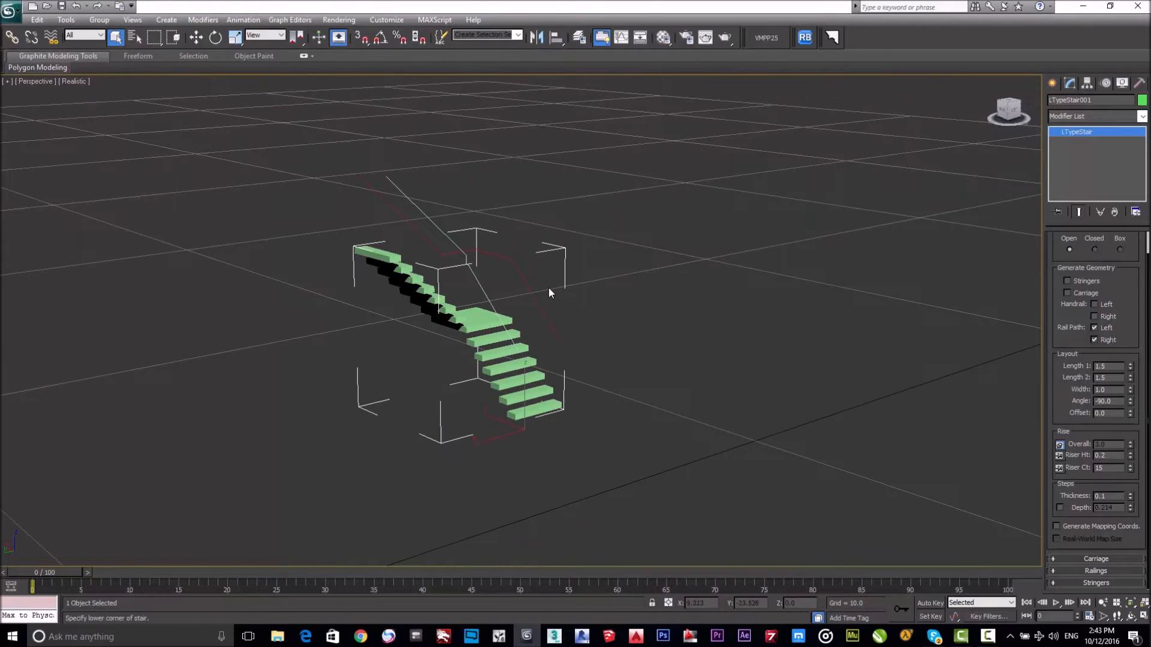
pyautogui.scroll(5, 549, 286)
pyautogui.keyDown('alt'); pyautogui.moveTo(474, 317); pyautogui.dragTo(420, 181, button='middle'); pyautogui.keyUp('alt')
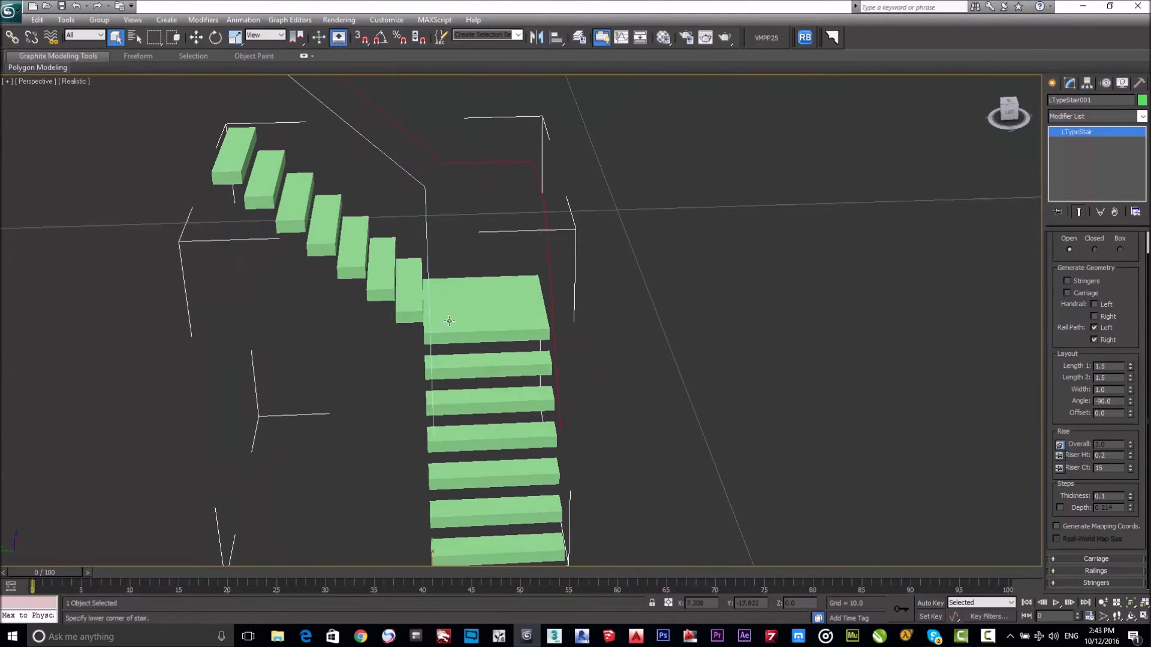
pyautogui.keyDown('alt'); pyautogui.moveTo(551, 290); pyautogui.dragTo(606, 318, button='middle'); pyautogui.keyUp('alt')
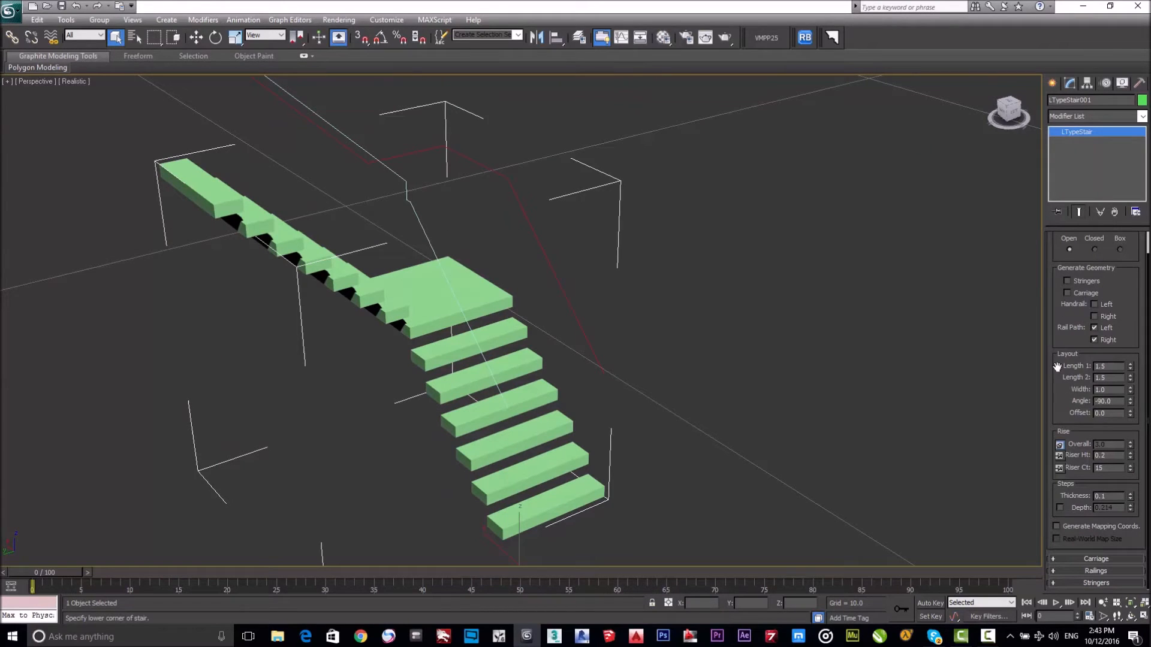
# Step: Try changing the rail path offset in the railing parameters and examine the paths along both flights
pyautogui.click(1073, 570)
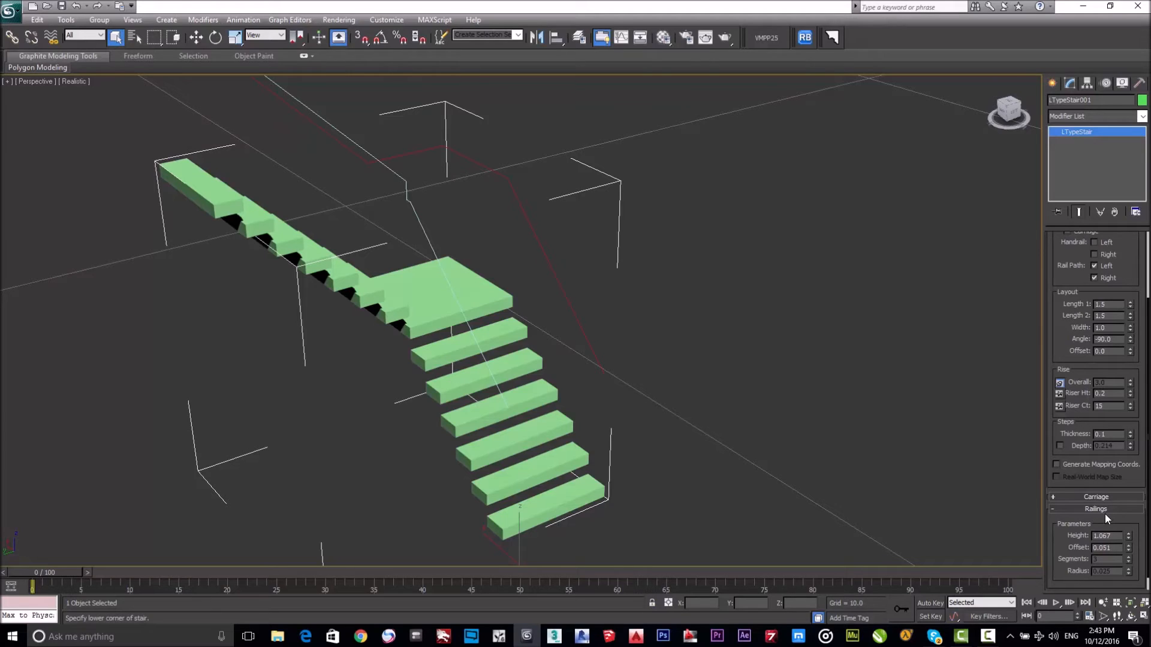
pyautogui.moveTo(1128, 547)
pyautogui.mouseDown()
pyautogui.moveTo(1136, 524)
pyautogui.moveTo(1135, 556)
pyautogui.mouseUp()
pyautogui.keyDown('alt'); pyautogui.moveTo(613, 422); pyautogui.dragTo(553, 433, button='middle'); pyautogui.keyUp('alt')
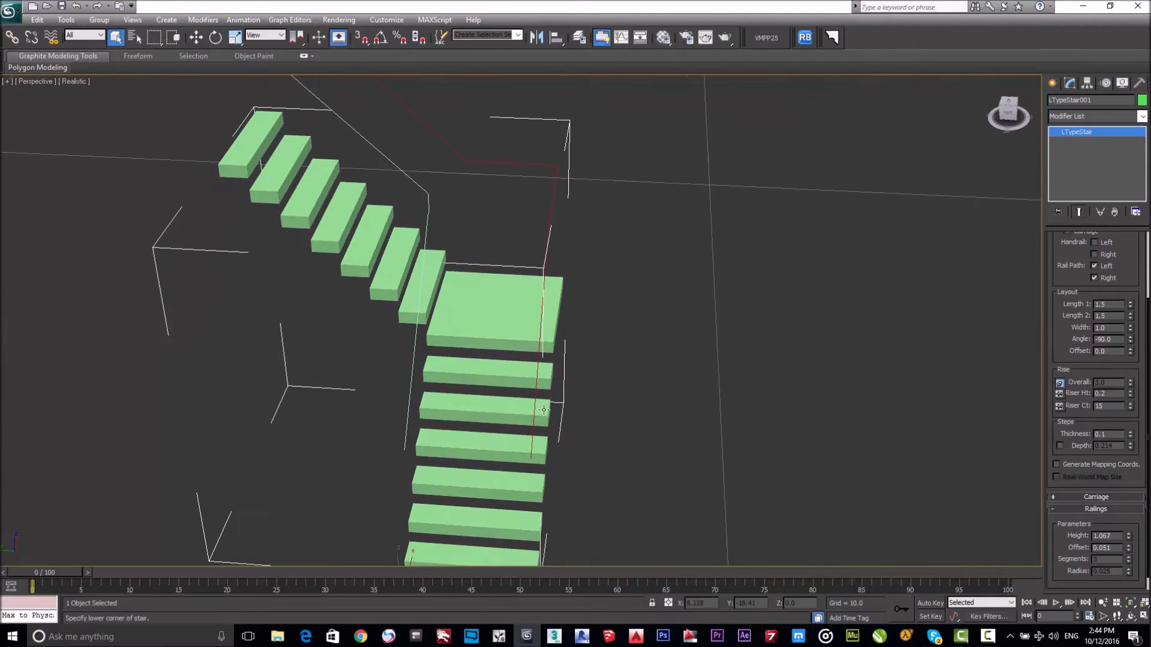
pyautogui.scroll(-5, 735, 370)
pyautogui.scroll(5, 560, 419)
pyautogui.keyDown('alt'); pyautogui.moveTo(560, 419); pyautogui.dragTo(593, 416, button='middle'); pyautogui.keyUp('alt')
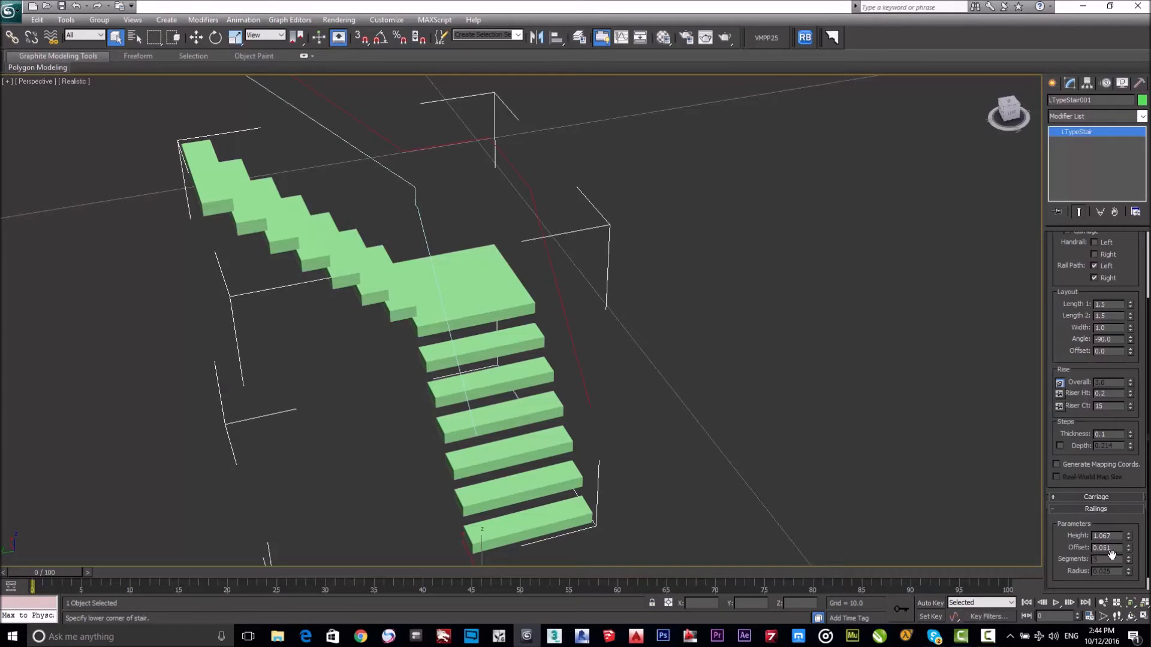
# Step: Set the rail paths' offset to 0.051 and their height to 0.0, and check where they meet the steps
pyautogui.moveTo(1110, 552); pyautogui.dragTo(1118, 552)
pyautogui.write('051')
pyautogui.press('Return')
pyautogui.rightClick(1129, 539)
pyautogui.keyDown('alt'); pyautogui.moveTo(681, 486); pyautogui.dragTo(717, 427, button='middle'); pyautogui.keyUp('alt')
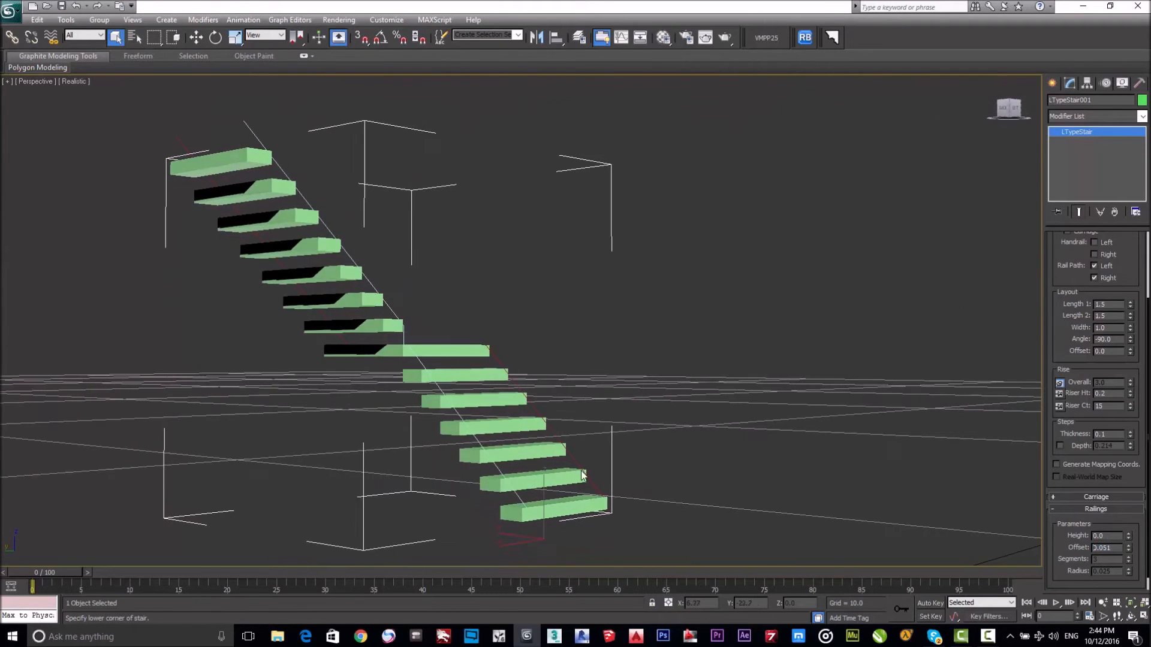
pyautogui.scroll(5, 561, 477)
pyautogui.moveTo(562, 478); pyautogui.dragTo(570, 393, button='middle')
pyautogui.keyDown('alt'); pyautogui.moveTo(661, 394); pyautogui.dragTo(674, 434, button='middle'); pyautogui.keyUp('alt')
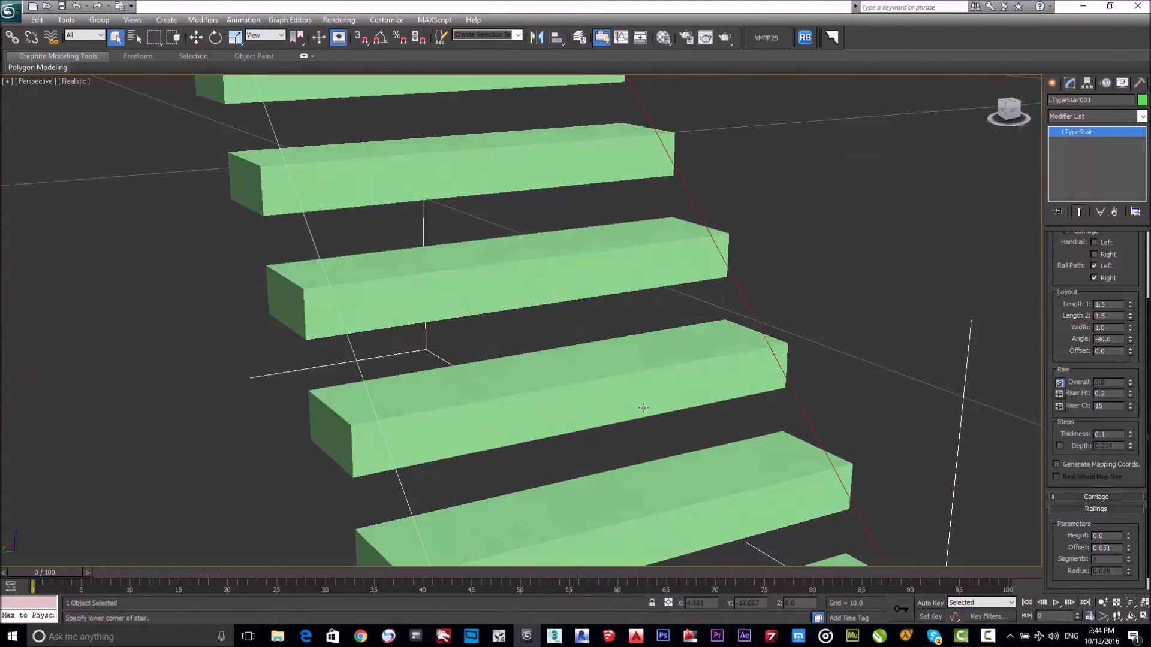
pyautogui.scroll(-5, 687, 374)
pyautogui.keyDown('alt'); pyautogui.moveTo(688, 375); pyautogui.dragTo(593, 384, button='middle'); pyautogui.keyUp('alt')
pyautogui.moveTo(472, 177); pyautogui.dragTo(602, 361, button='middle')
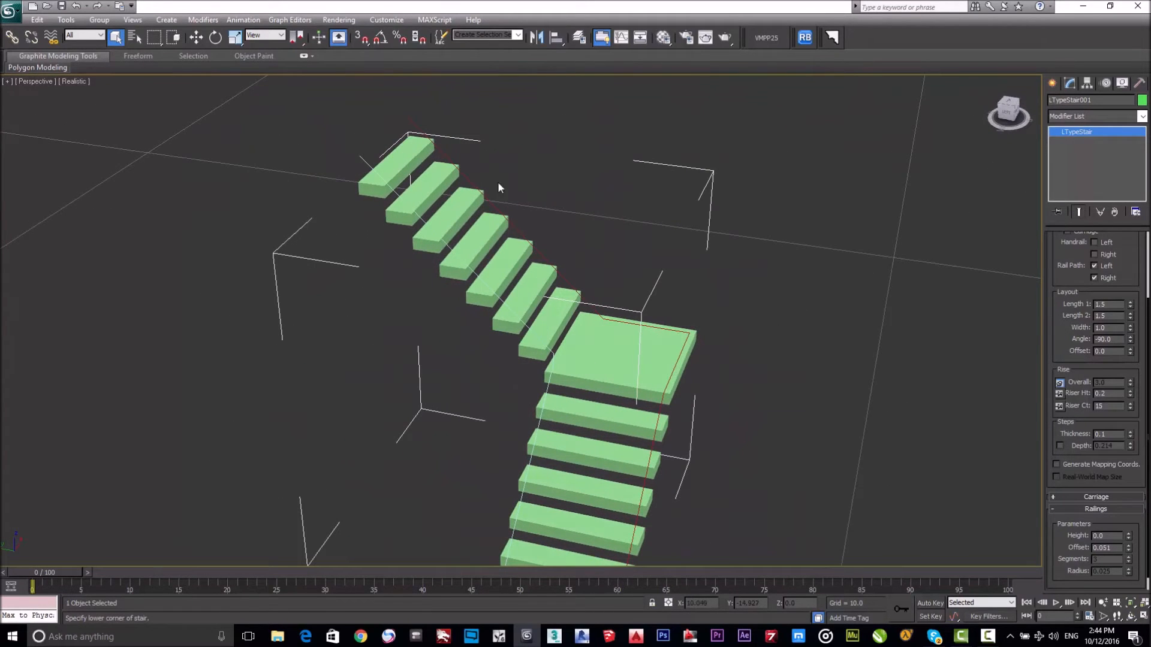
# Step: Create an AEC Extended railing that follows the outer rail path of the stair
pyautogui.scroll(3, 1061, 276)
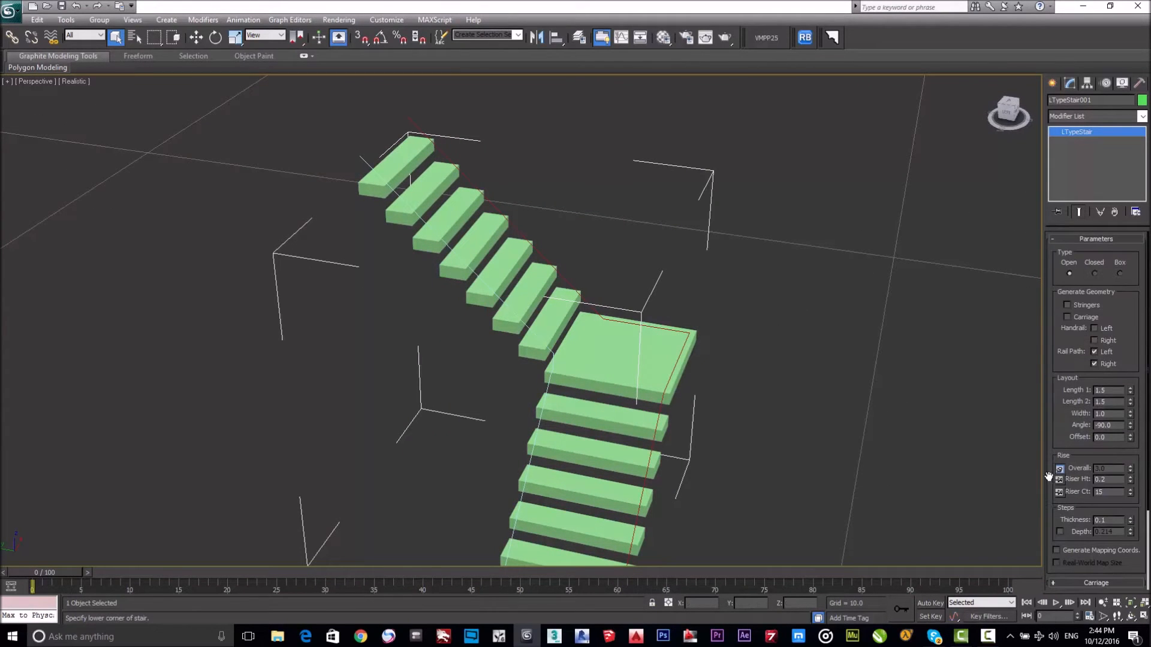
pyautogui.click(1053, 86)
pyautogui.click(1098, 119)
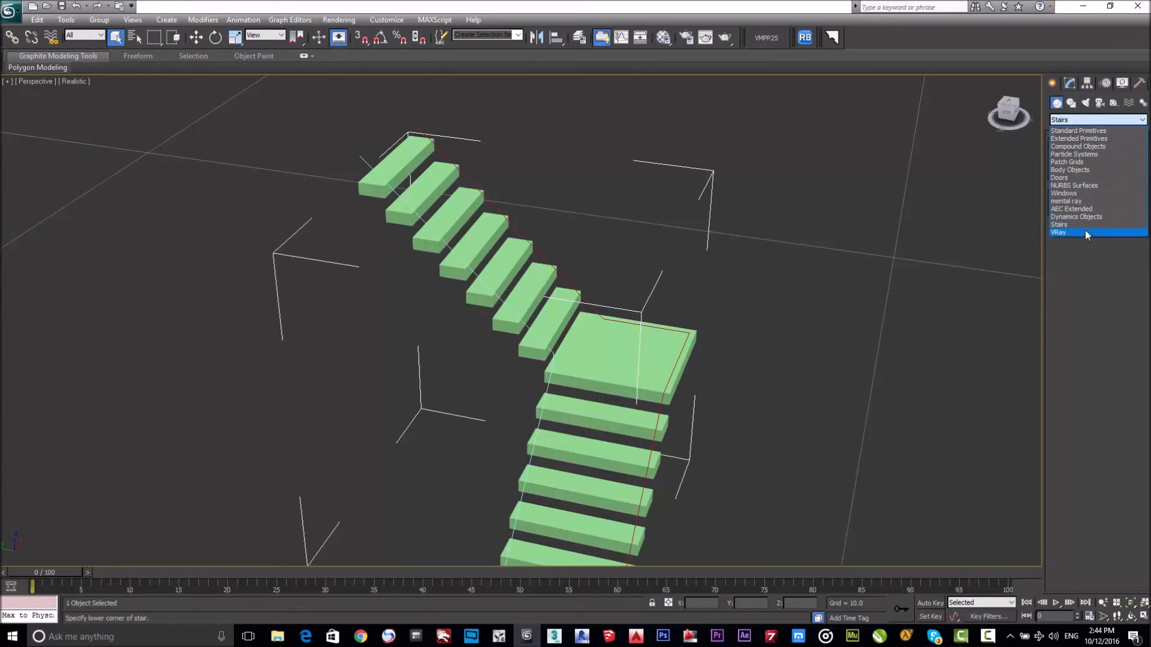
pyautogui.click(1085, 209)
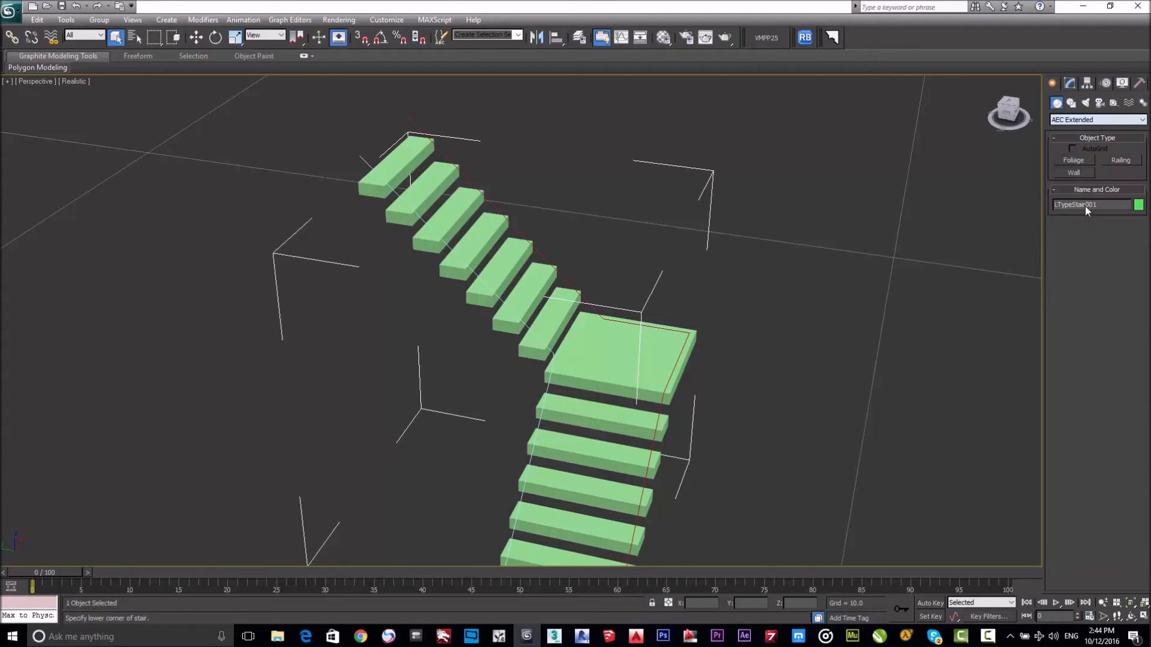
pyautogui.click(1121, 162)
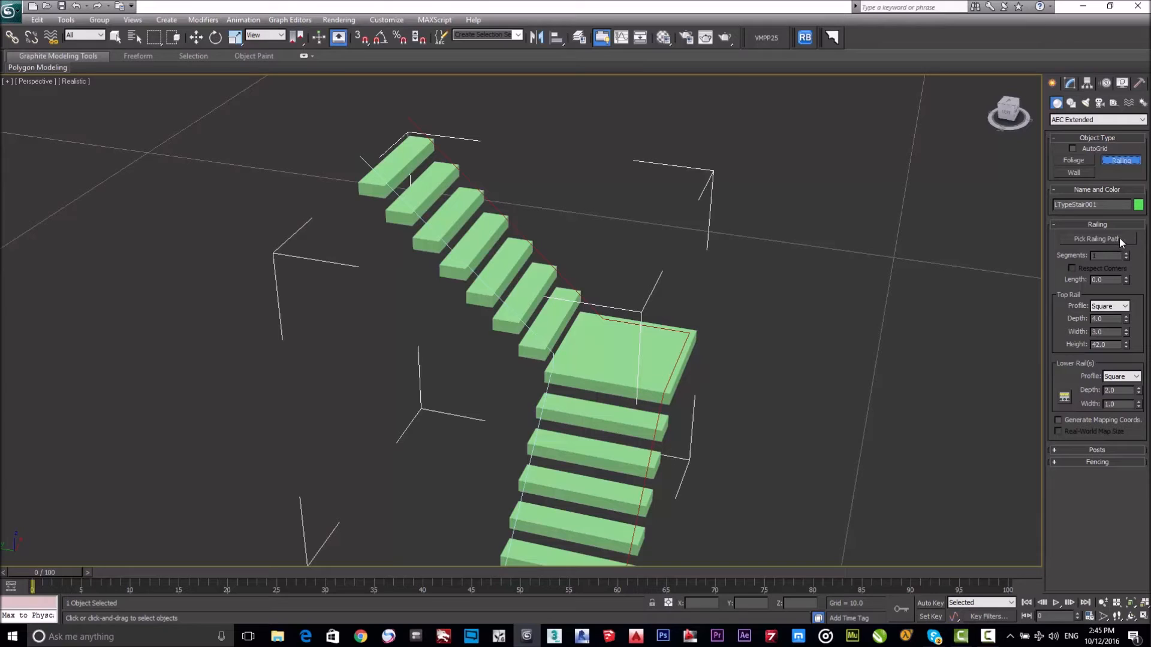
pyautogui.click(1118, 239)
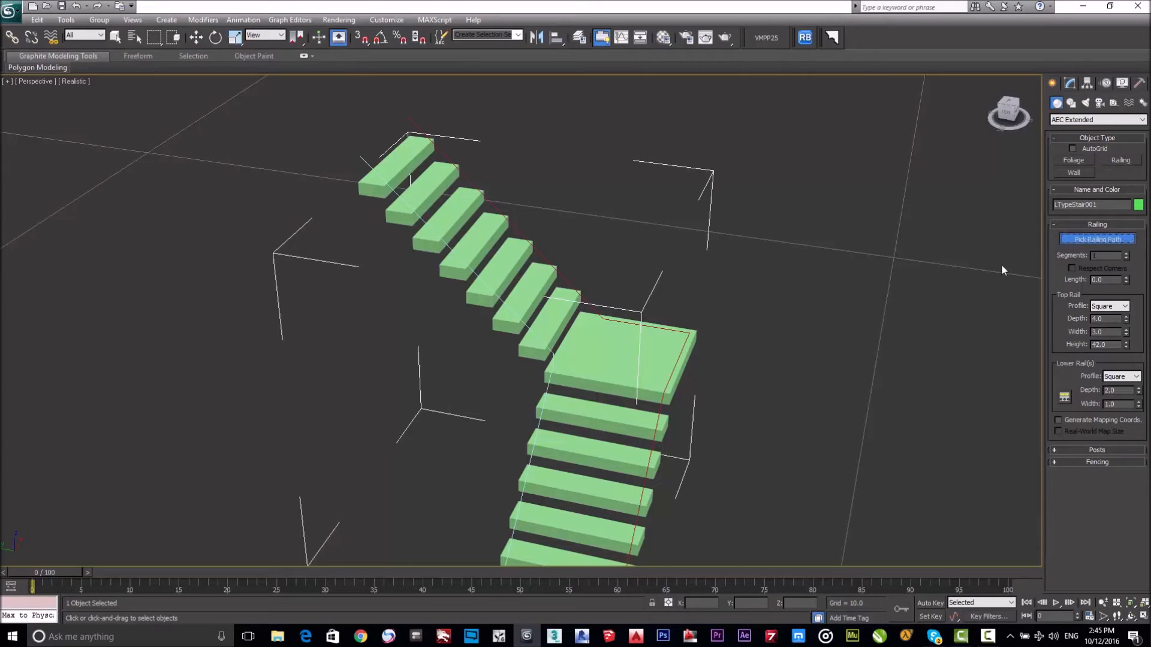
pyautogui.click(568, 281)
pyautogui.scroll(-5, 600, 268)
pyautogui.scroll(2, 601, 264)
pyautogui.rightClick(683, 264)
# Step: Examine the size of the new railing against the stair from near and far
pyautogui.scroll(-3, 684, 265)
pyautogui.scroll(1, 655, 288)
pyautogui.scroll(-8, 675, 282)
pyautogui.scroll(8, 566, 231)
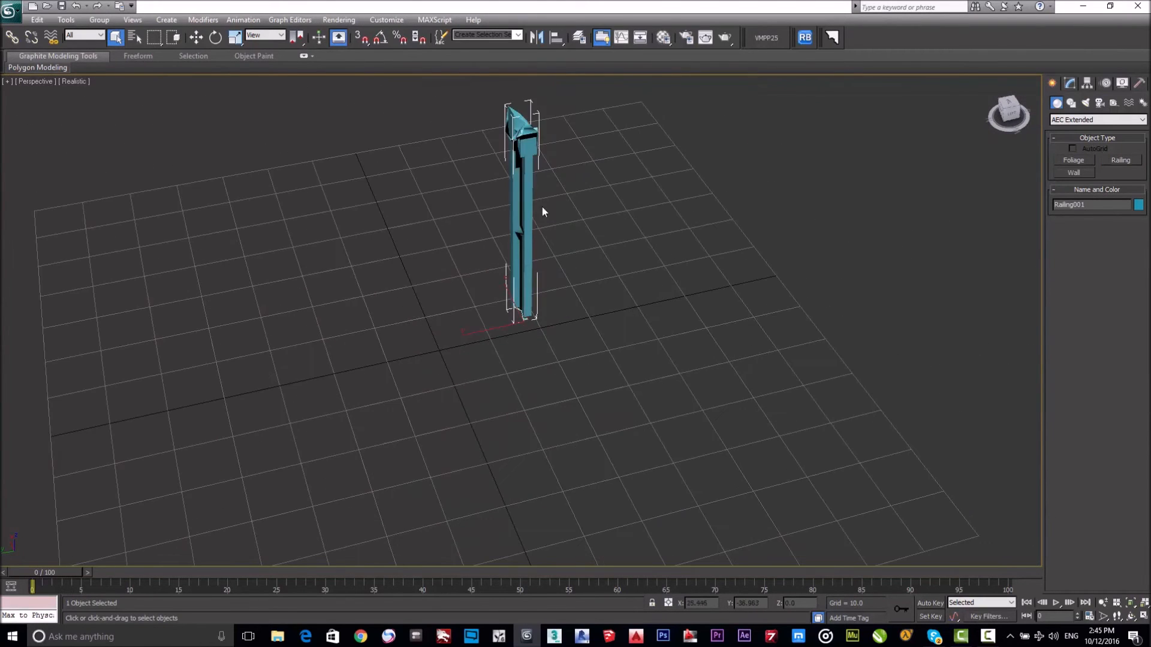
pyautogui.scroll(3, 629, 343)
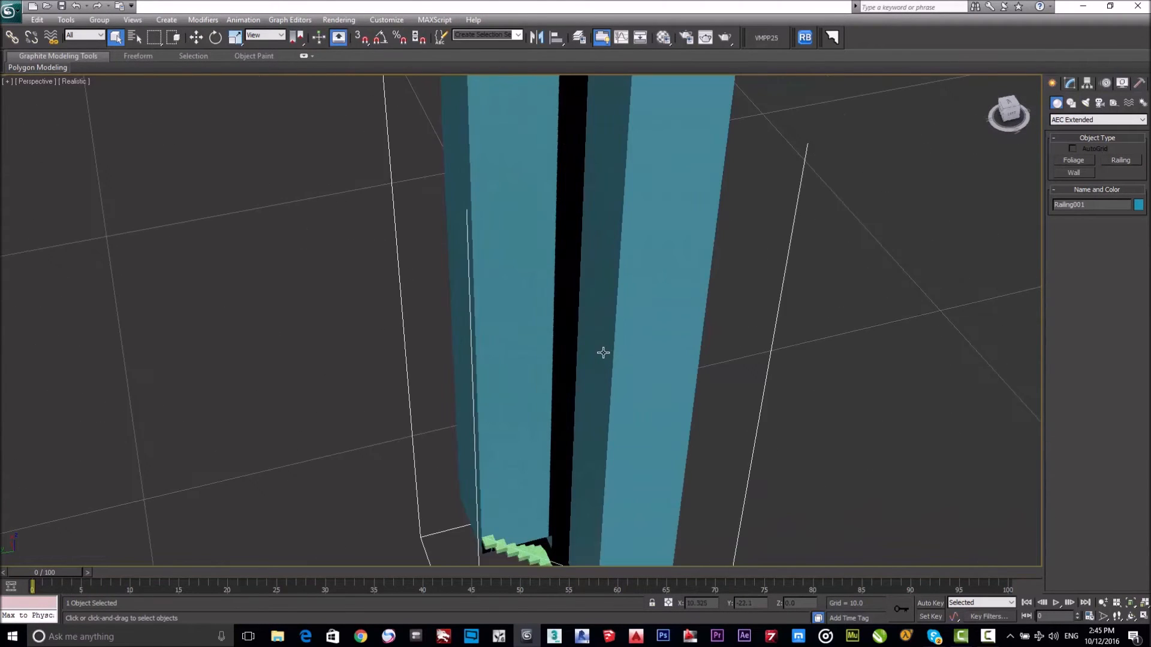
pyautogui.scroll(-5, 603, 352)
pyautogui.scroll(4, 606, 252)
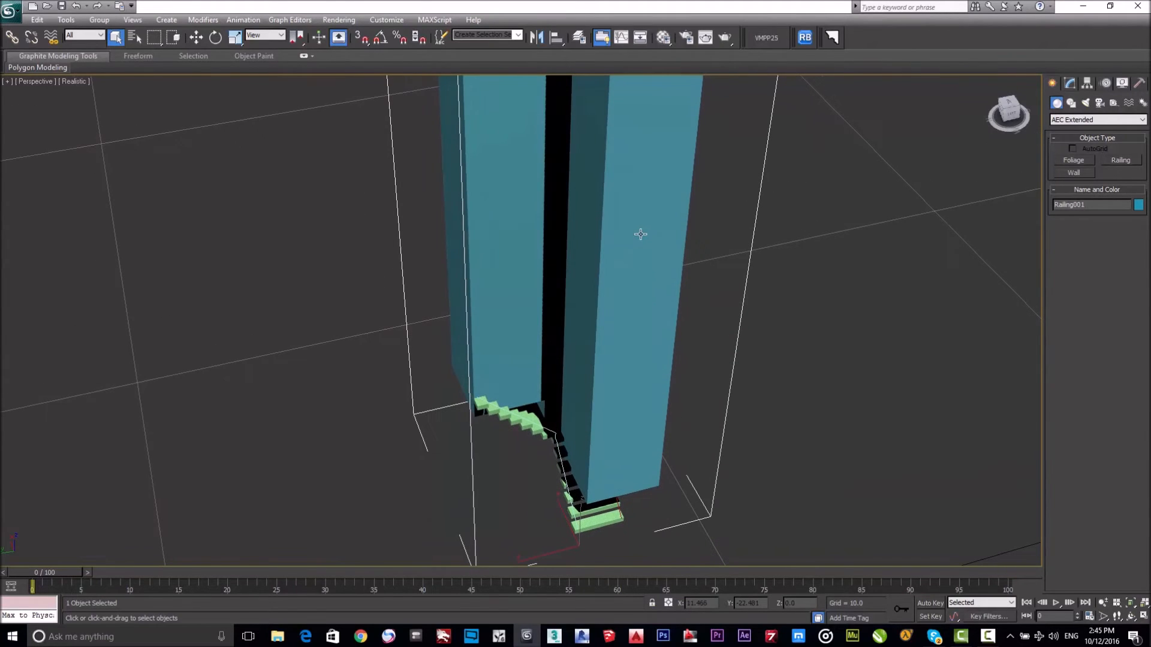
pyautogui.click(1070, 83)
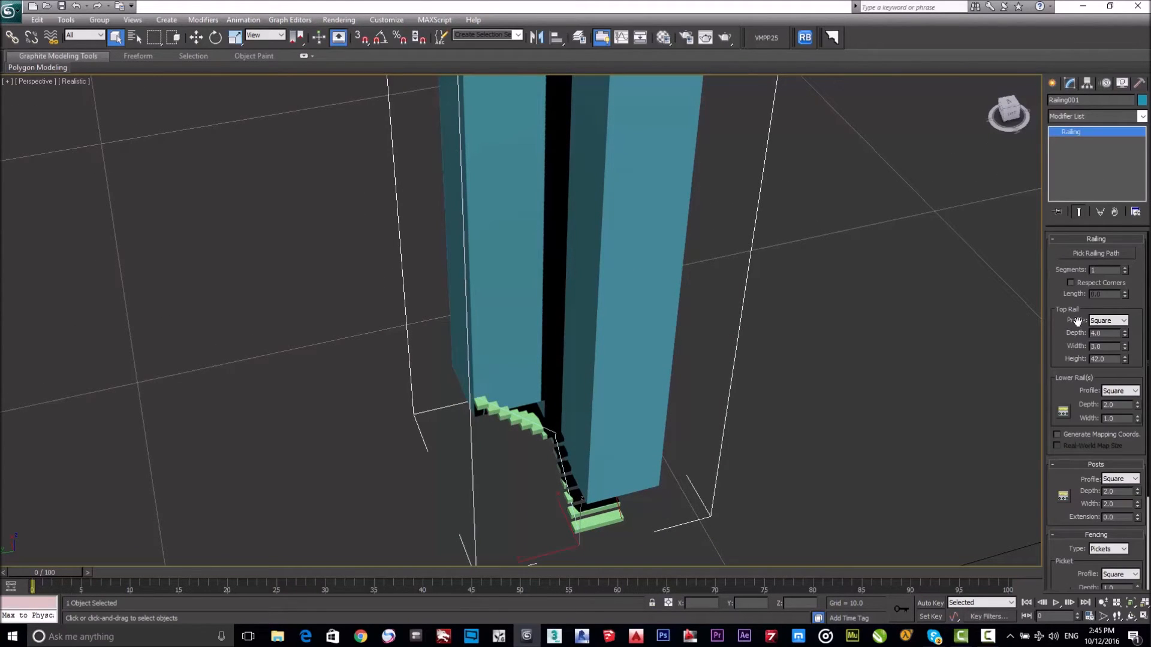
pyautogui.click(1053, 83)
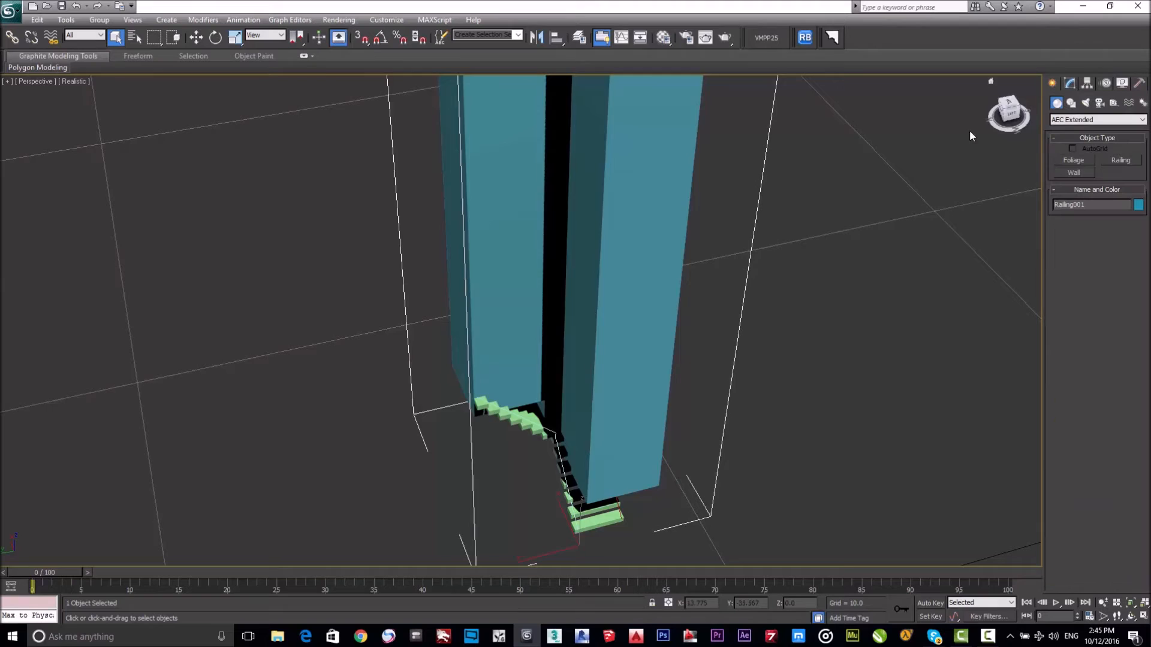
pyautogui.scroll(-8, 628, 256)
pyautogui.click(634, 221)
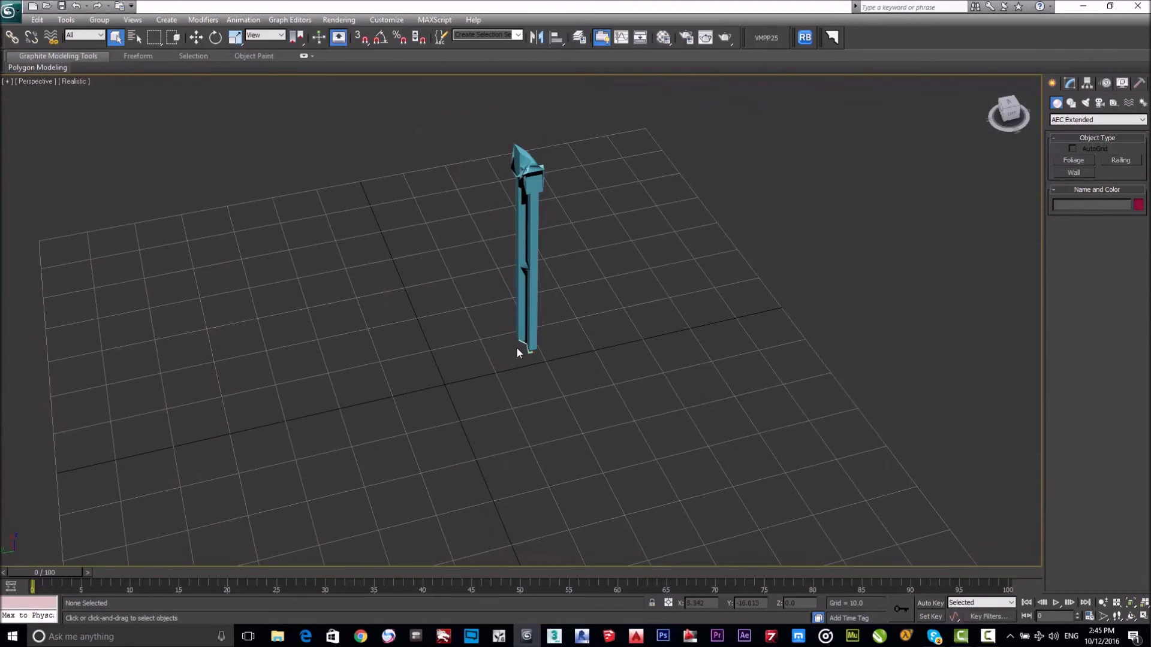
# Step: Reselect the railing for modification and set its top rail depth and width to 0.05
pyautogui.click(529, 230)
pyautogui.click(1070, 83)
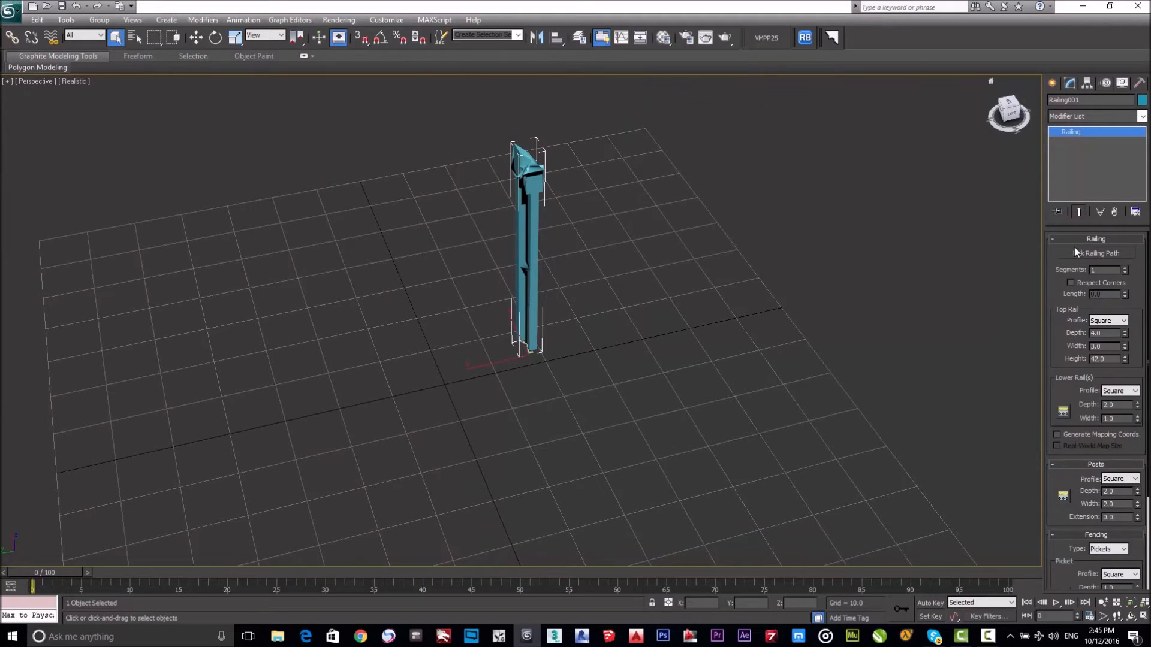
pyautogui.scroll(-1, 1098, 352)
pyautogui.scroll(1, 1098, 351)
pyautogui.moveTo(1123, 339)
pyautogui.mouseDown()
pyautogui.moveTo(1138, 376)
pyautogui.moveTo(1130, 357)
pyautogui.mouseUp()
pyautogui.press('Return')
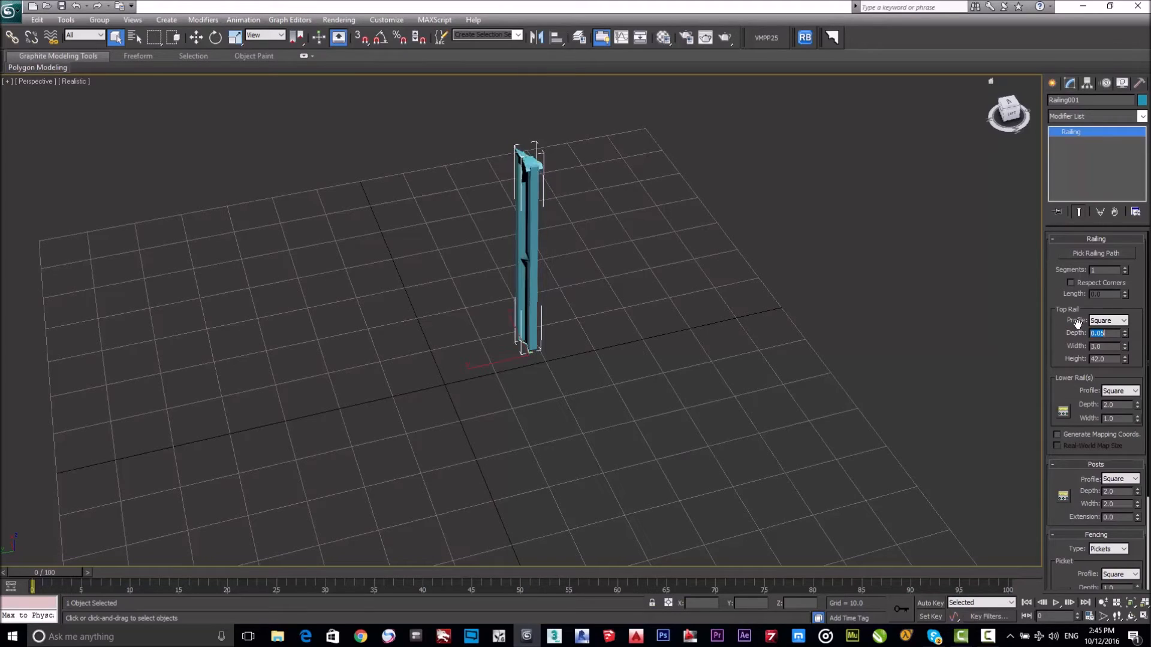
pyautogui.click(1109, 350)
pyautogui.write('.05')
pyautogui.press('Return')
pyautogui.press('Tab')
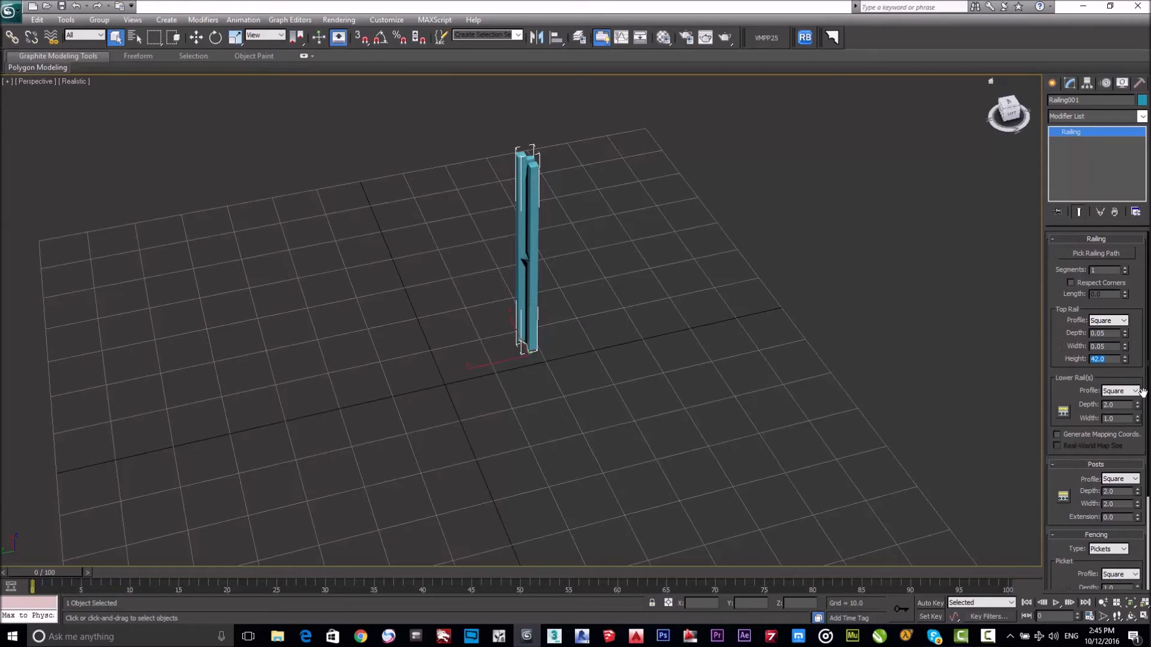
# Step: Set the top rail height to 0.9 and frame the railing in the view
pyautogui.moveTo(1125, 360)
pyautogui.mouseDown()
pyautogui.moveTo(1118, 408)
pyautogui.moveTo(1118, 379)
pyautogui.mouseUp()
pyautogui.write('0.9')
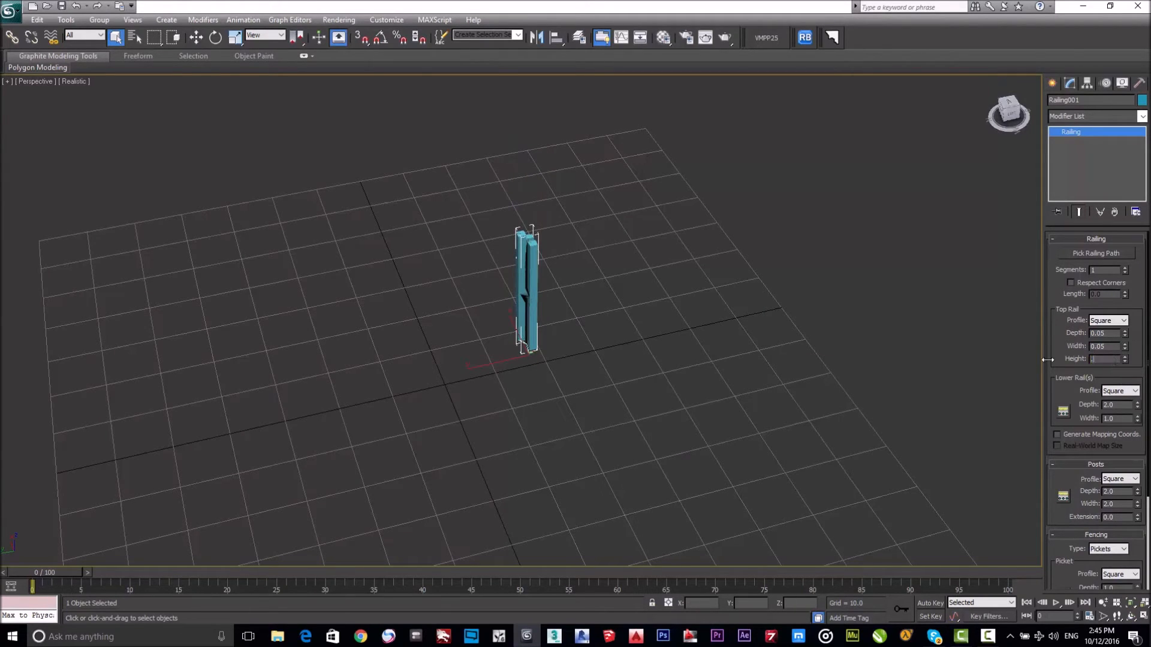
pyautogui.press('Return')
pyautogui.press('z')
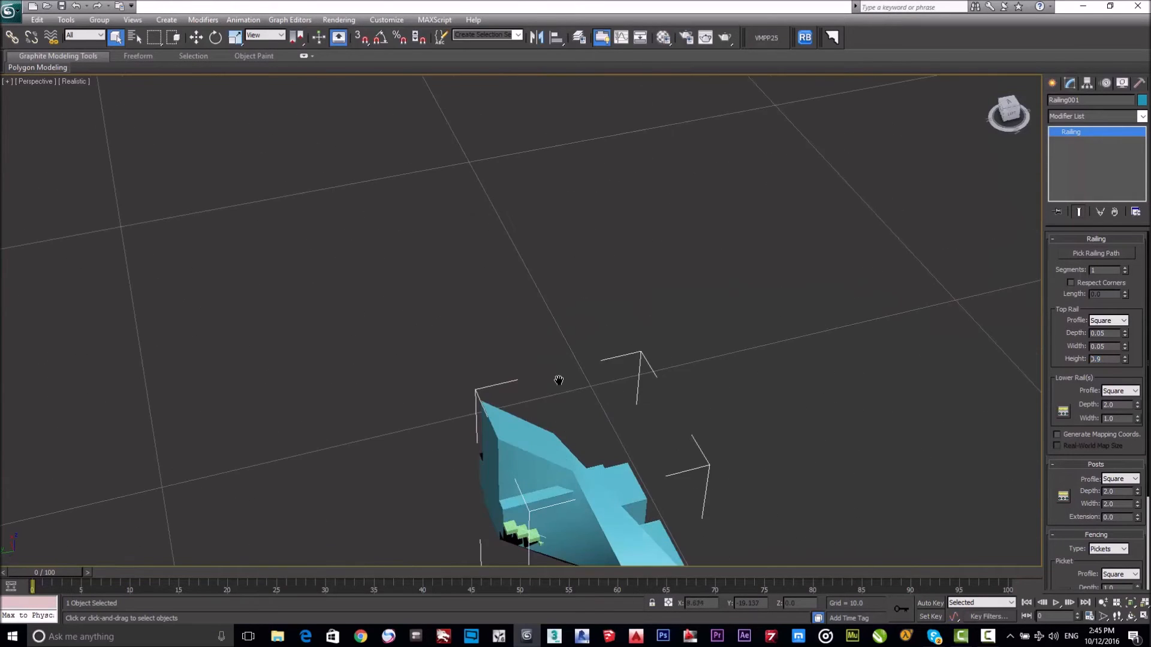
# Step: Set the lower rail's depth and width to 0.05 and its profile to Round
pyautogui.moveTo(1079, 394); pyautogui.dragTo(1101, 312)
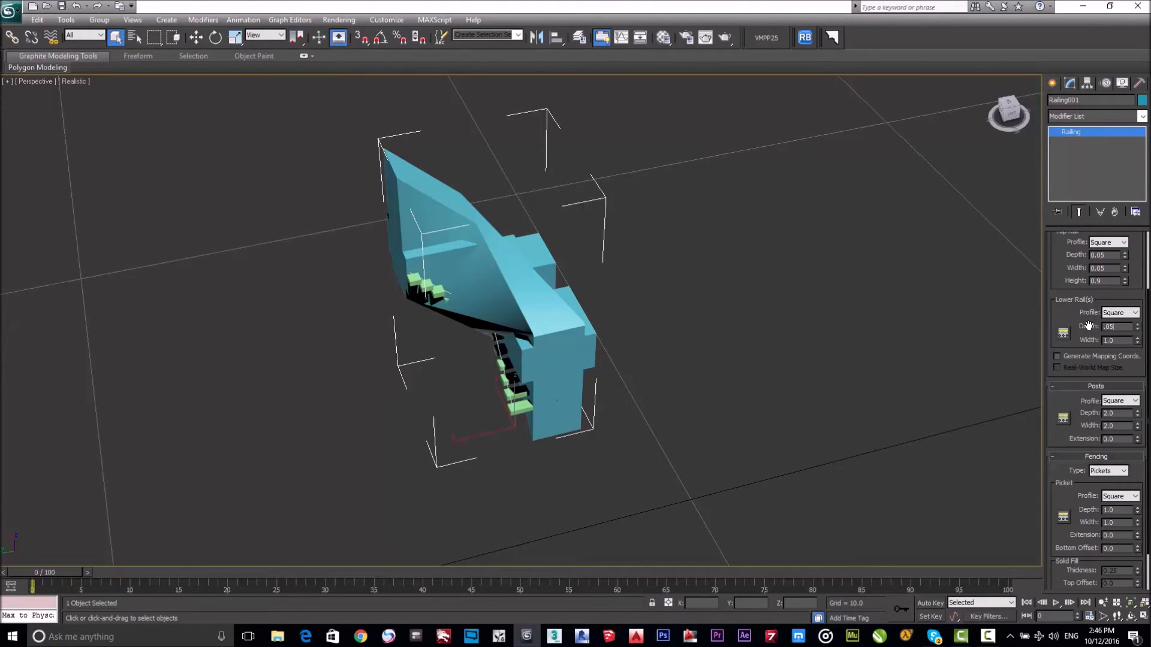
pyautogui.press('Tab')
pyautogui.write('.05')
pyautogui.press('Return')
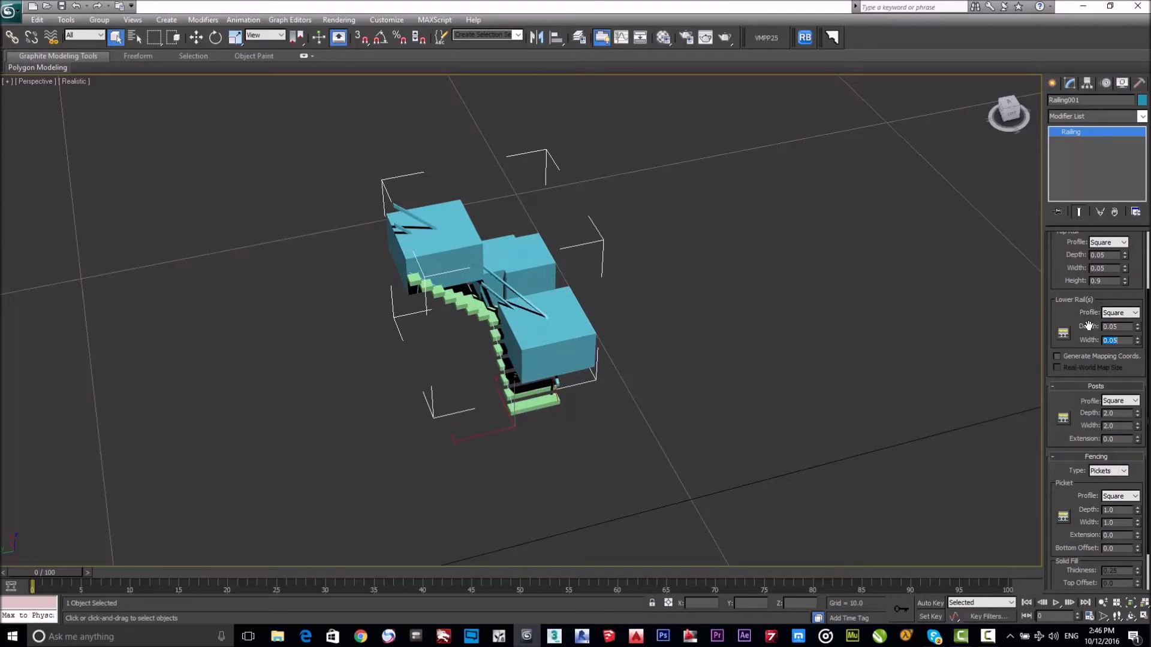
pyautogui.click(1124, 314)
pyautogui.click(1111, 332)
# Step: Examine the profiles of the upper and lower rails up close above the steps
pyautogui.scroll(5, 533, 326)
pyautogui.scroll(2, 583, 247)
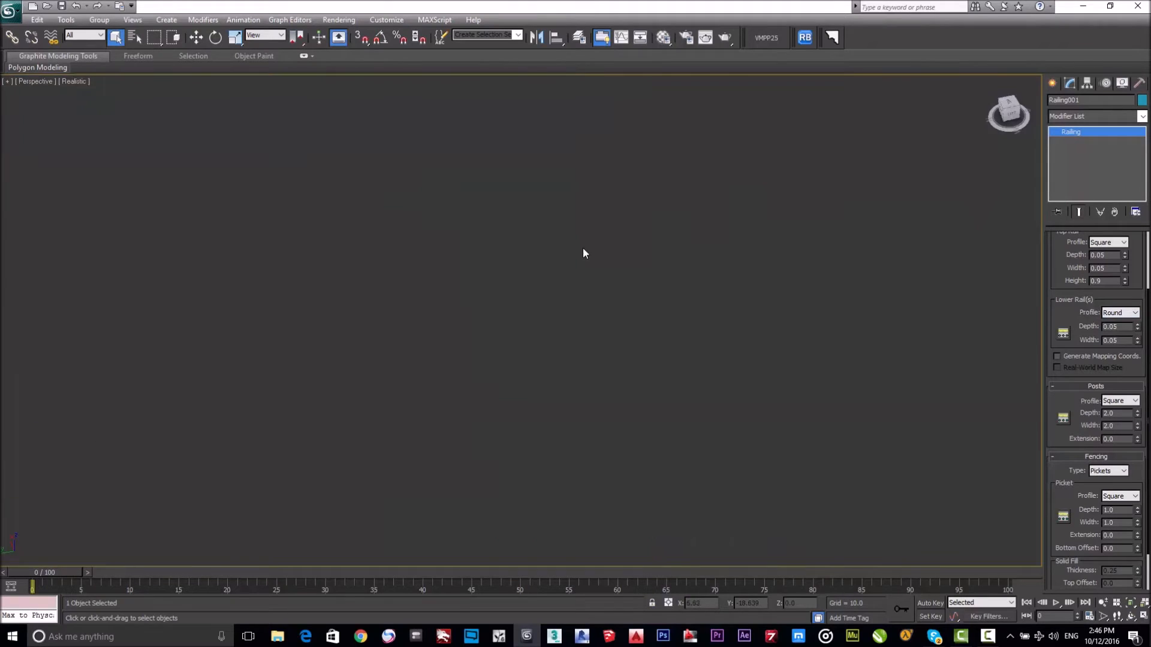
pyautogui.scroll(-2, 582, 247)
pyautogui.scroll(1, 488, 272)
pyautogui.scroll(-1, 488, 272)
pyautogui.scroll(-2, 550, 306)
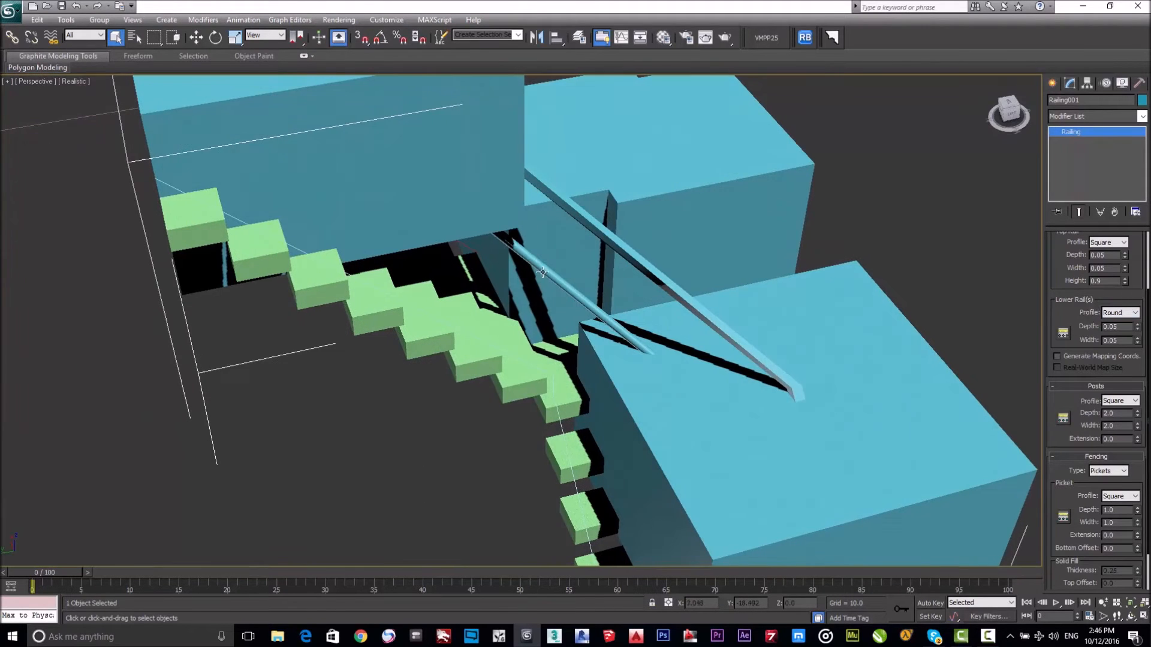
pyautogui.scroll(-3, 547, 275)
pyautogui.scroll(3, 558, 306)
pyautogui.scroll(-2, 1096, 306)
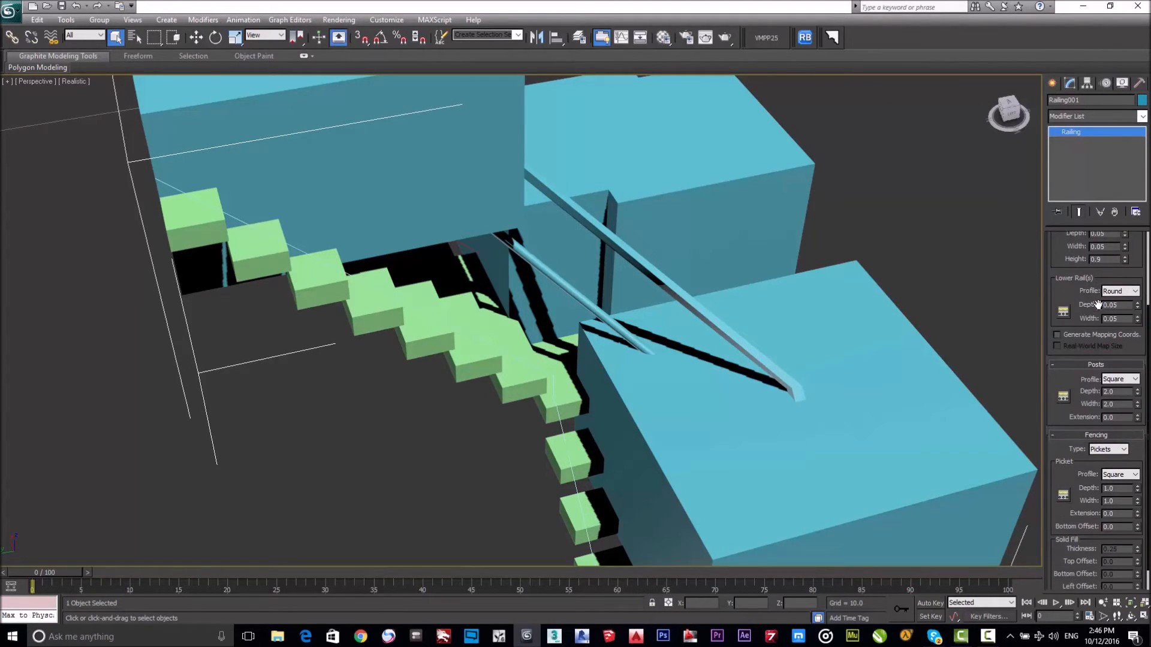
# Step: Change the top rail's profile to Round
pyautogui.scroll(7, 1078, 384)
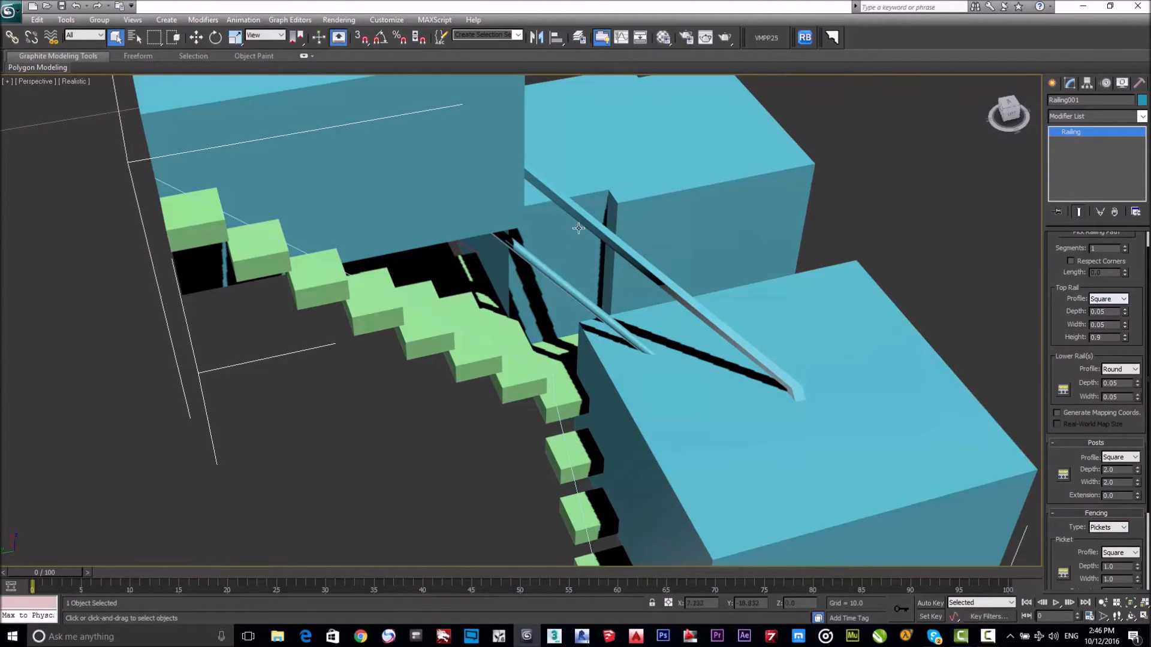
pyautogui.click(1120, 299)
pyautogui.click(1107, 318)
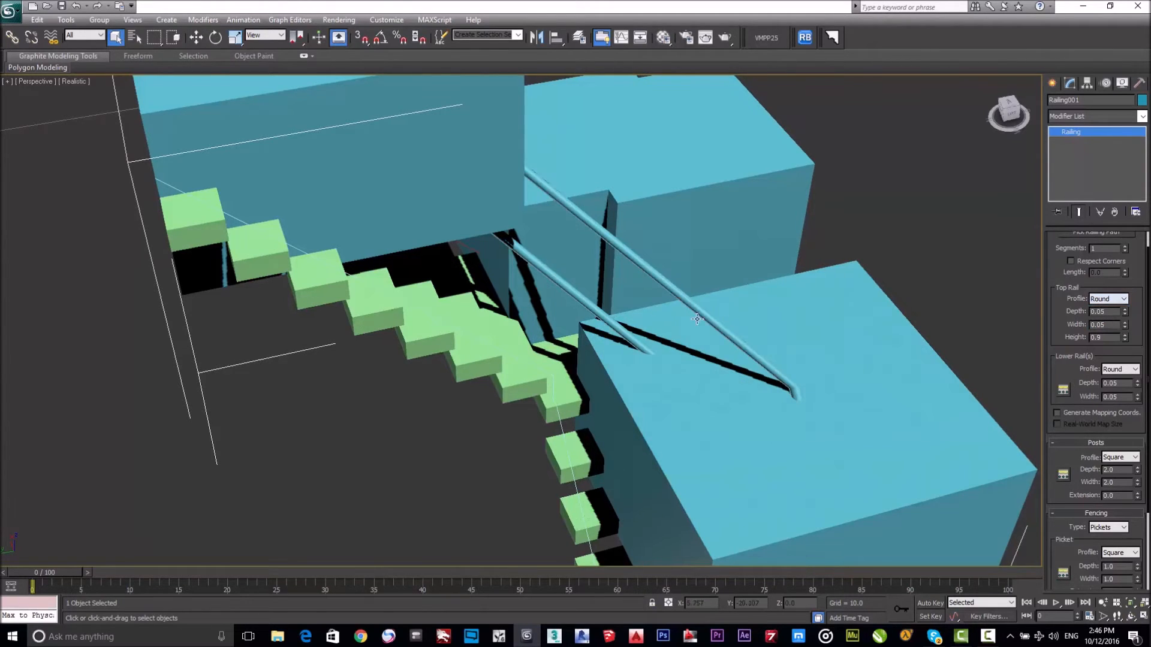
# Step: Set the railing posts' depth and width to 0.05 and their profile to Round
pyautogui.scroll(-3, 1080, 355)
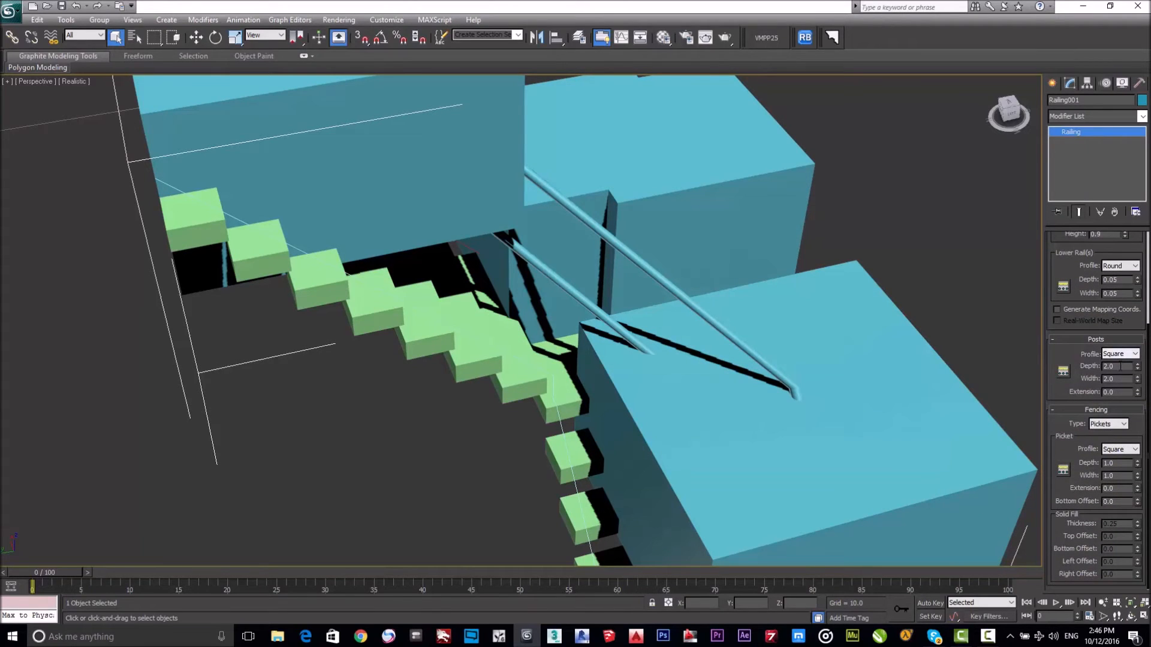
pyautogui.click(1117, 379)
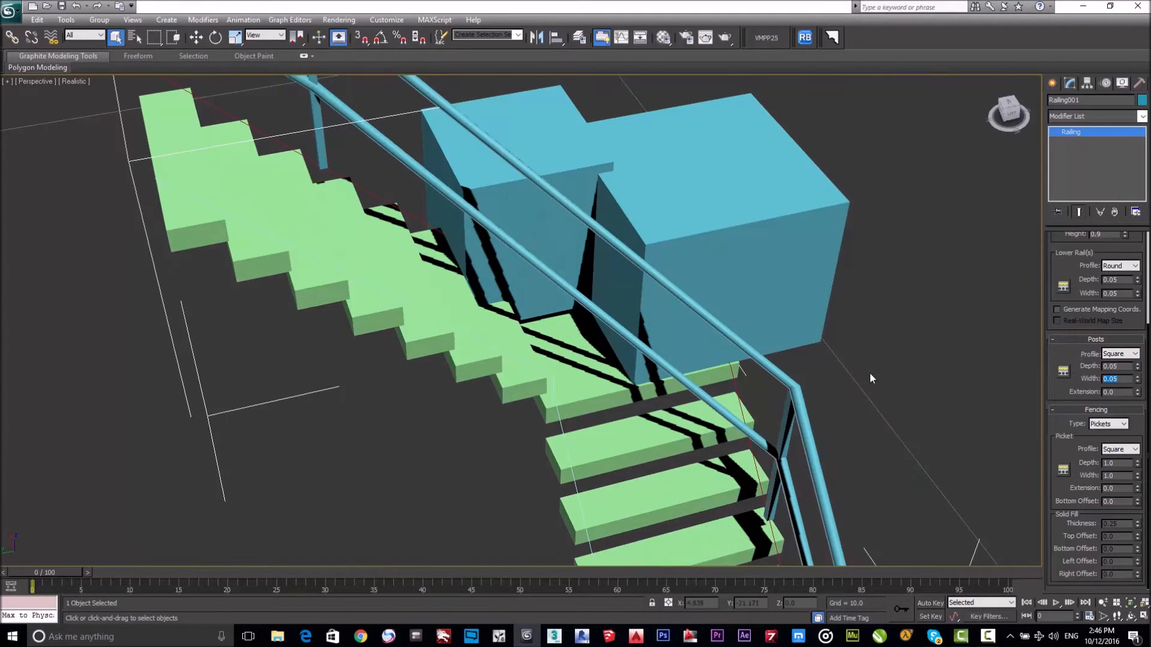
pyautogui.scroll(-5, 707, 345)
pyautogui.scroll(2, 707, 346)
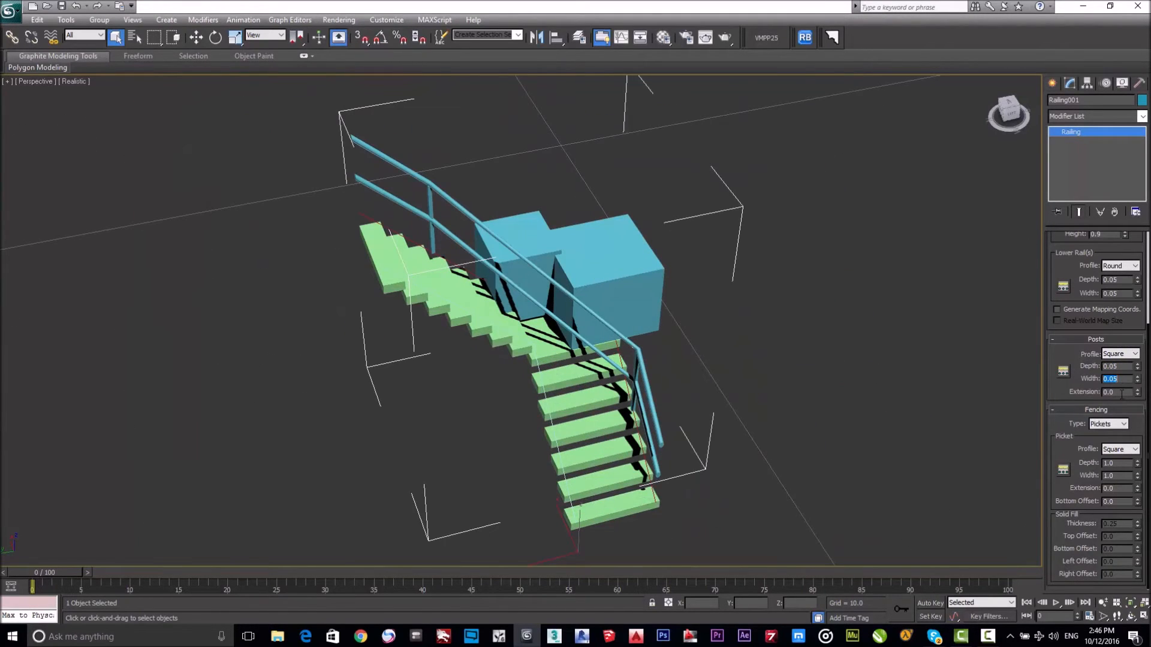
pyautogui.click(1112, 354)
pyautogui.click(1118, 368)
# Step: Give the fencing pickets a Round profile with a depth and width of 0.05, and view the railing from another side
pyautogui.click(1119, 450)
pyautogui.click(1121, 465)
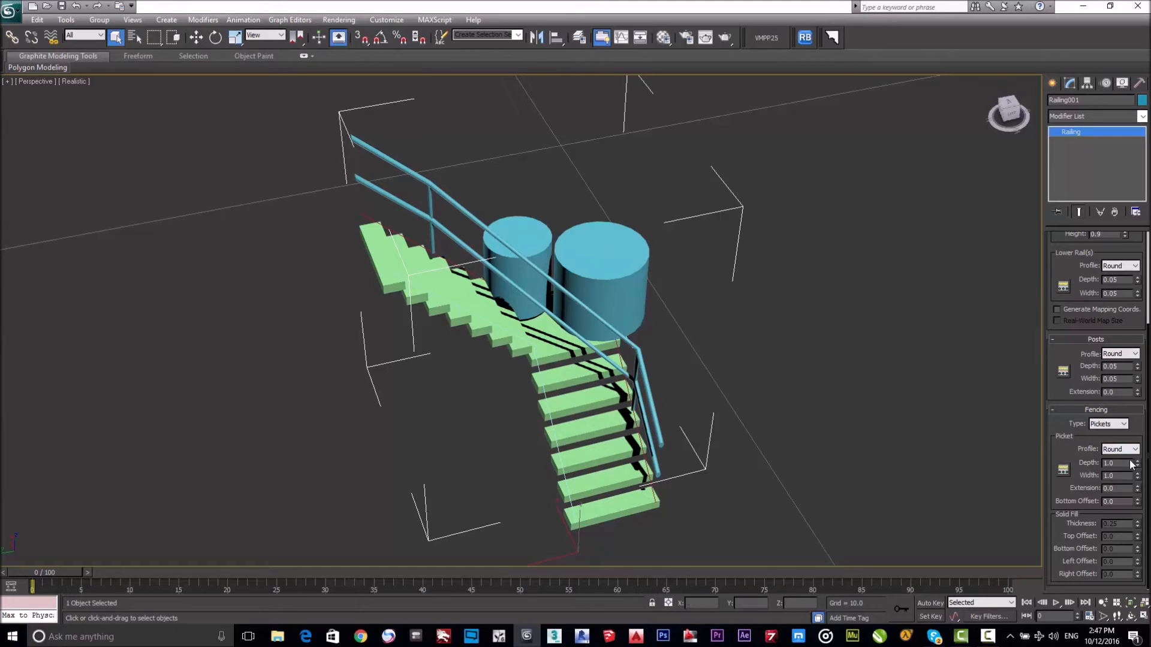
pyautogui.write('.05')
pyautogui.press('Tab')
pyautogui.write('.0')
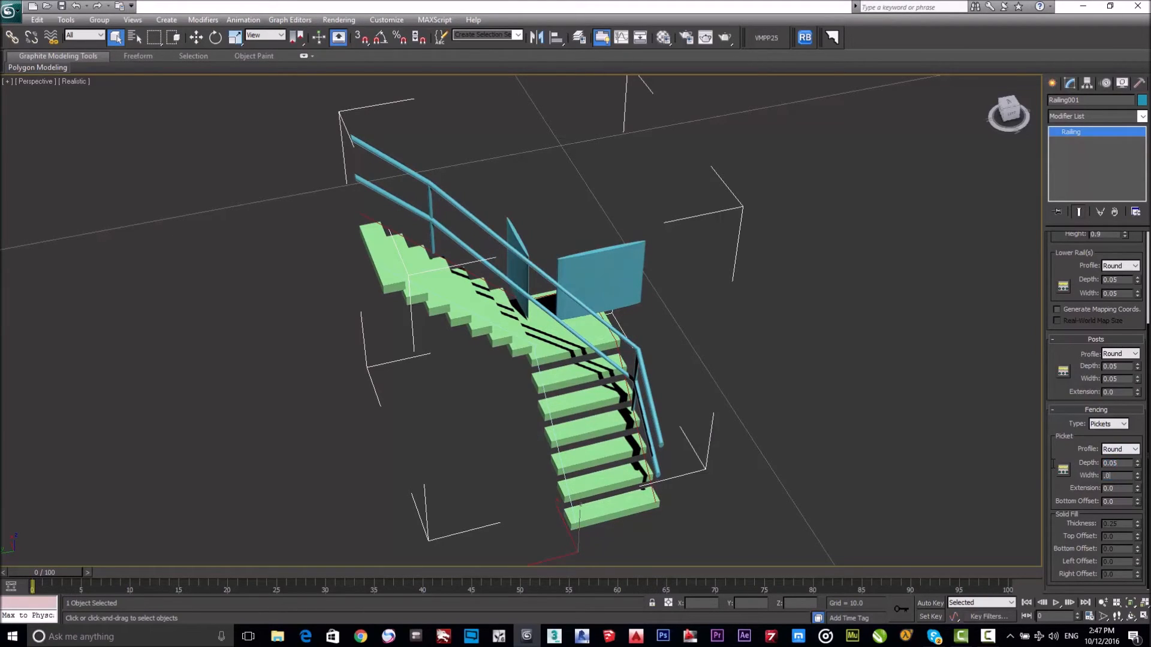
pyautogui.write('5')
pyautogui.press('Tab')
pyautogui.keyDown('alt'); pyautogui.moveTo(699, 404); pyautogui.dragTo(954, 420, button='middle'); pyautogui.keyUp('alt')
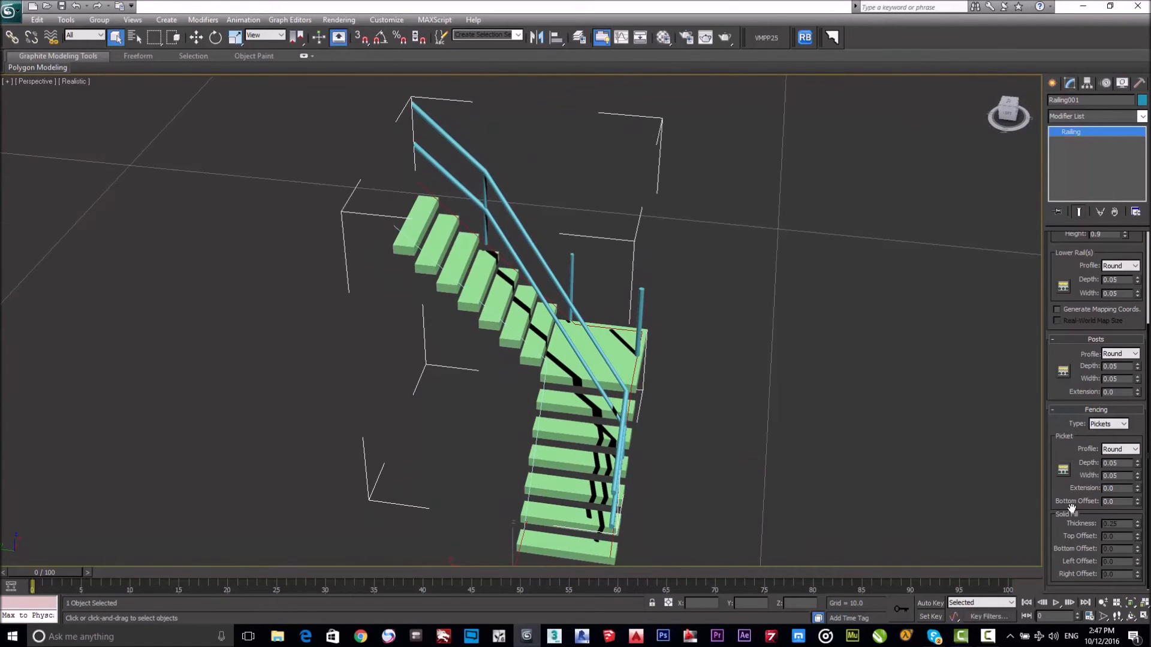
# Step: Raise the railing's segment count to 40 so that it follows the stair path around the landing corners
pyautogui.moveTo(1071, 481); pyautogui.dragTo(1084, 646)
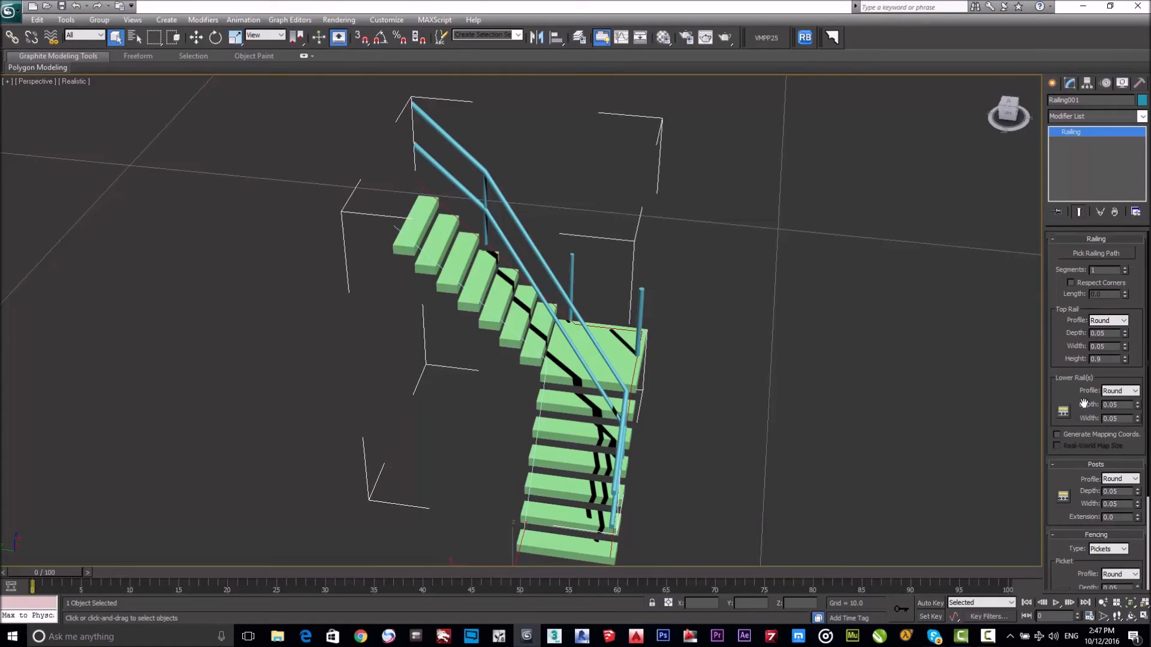
pyautogui.scroll(-4, 648, 401)
pyautogui.keyDown('alt'); pyautogui.moveTo(649, 401); pyautogui.dragTo(617, 363, button='middle'); pyautogui.keyUp('alt')
pyautogui.scroll(5, 616, 363)
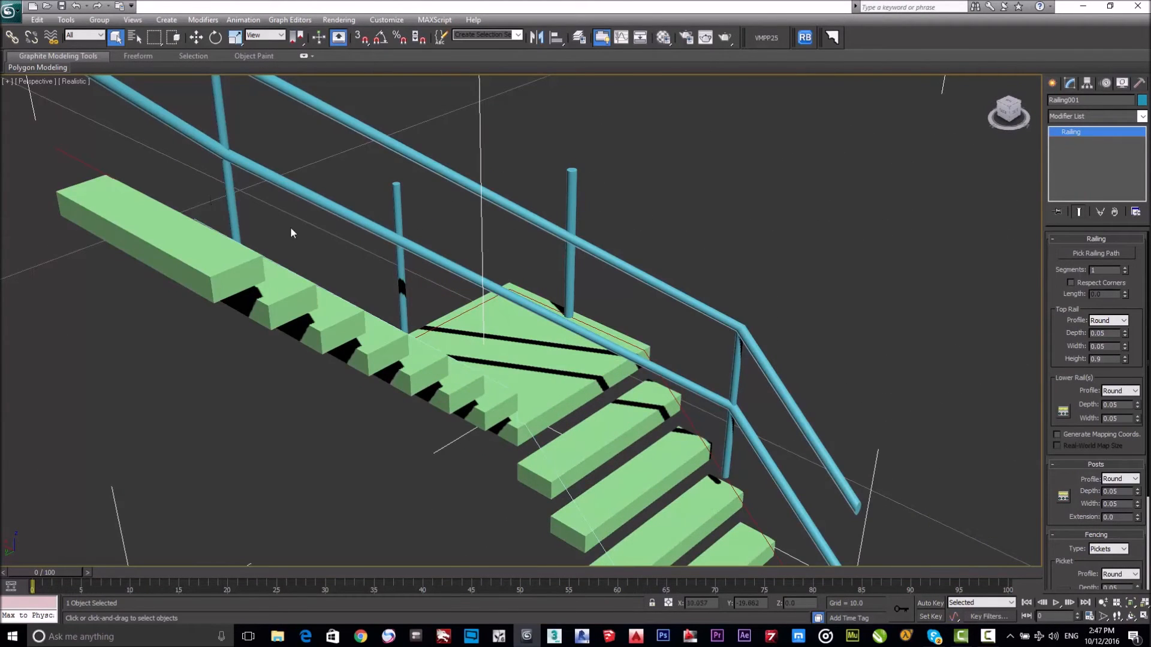
pyautogui.scroll(-5, 566, 301)
pyautogui.keyDown('alt'); pyautogui.moveTo(565, 301); pyautogui.dragTo(462, 242, button='middle'); pyautogui.keyUp('alt')
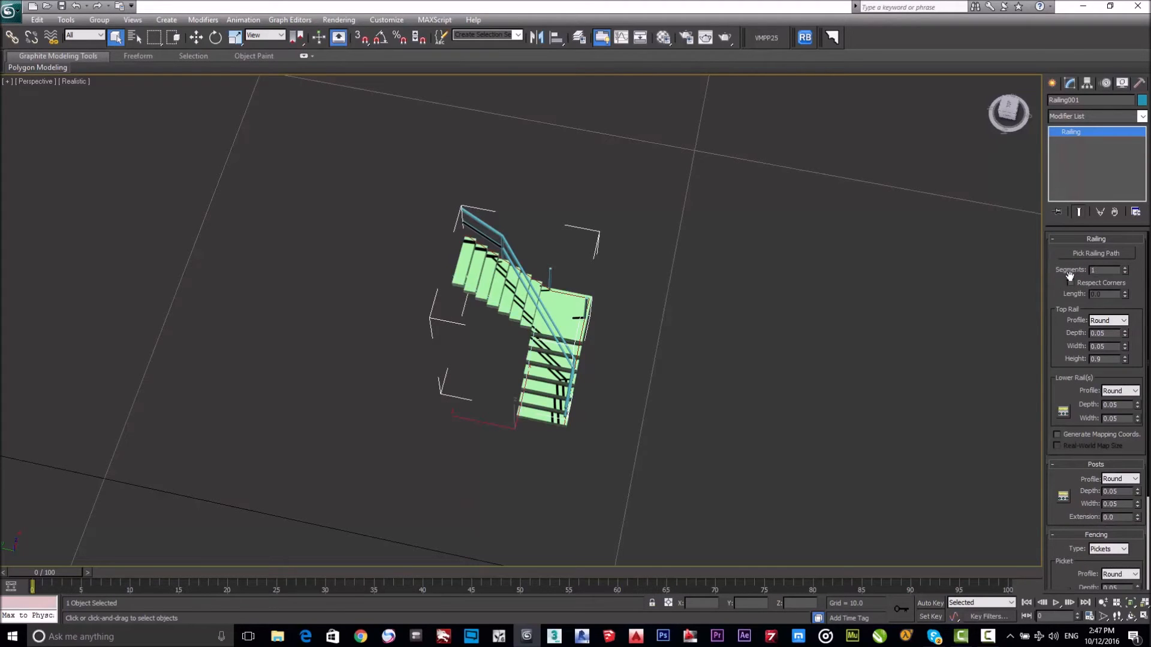
pyautogui.moveTo(1124, 273); pyautogui.dragTo(1144, 540)
pyautogui.keyDown('alt'); pyautogui.moveTo(516, 352); pyautogui.dragTo(476, 306, button='middle'); pyautogui.keyUp('alt')
pyautogui.scroll(5, 485, 318)
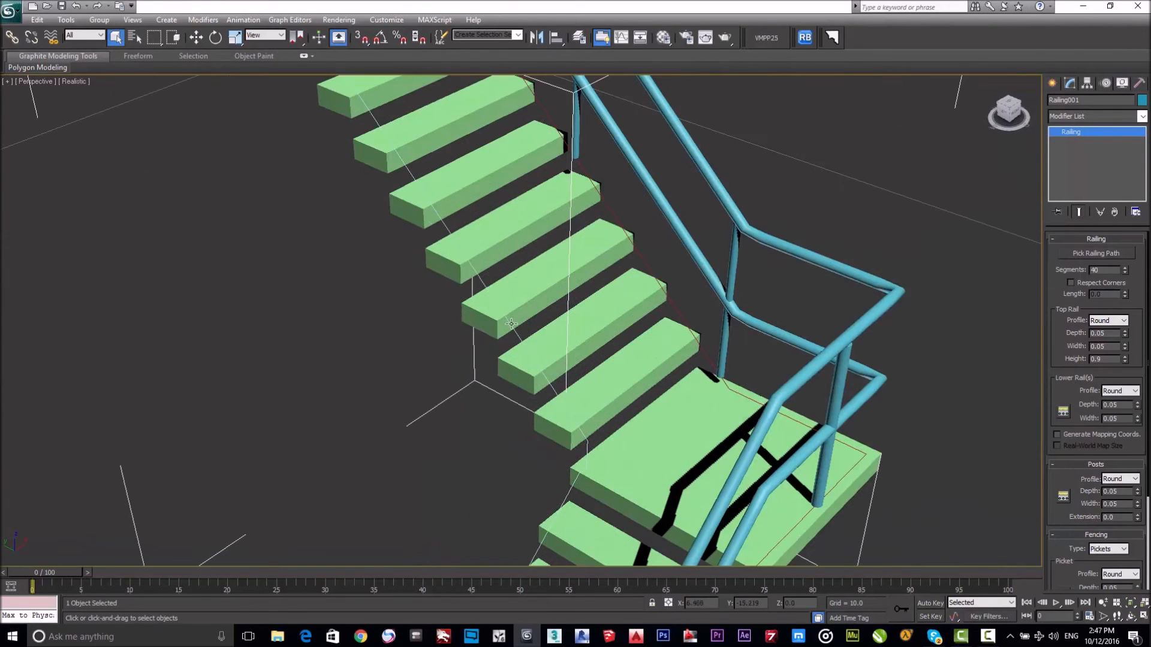
# Step: Delete the stair's left and right rail path splines running along the two edges of the steps
pyautogui.click(516, 335)
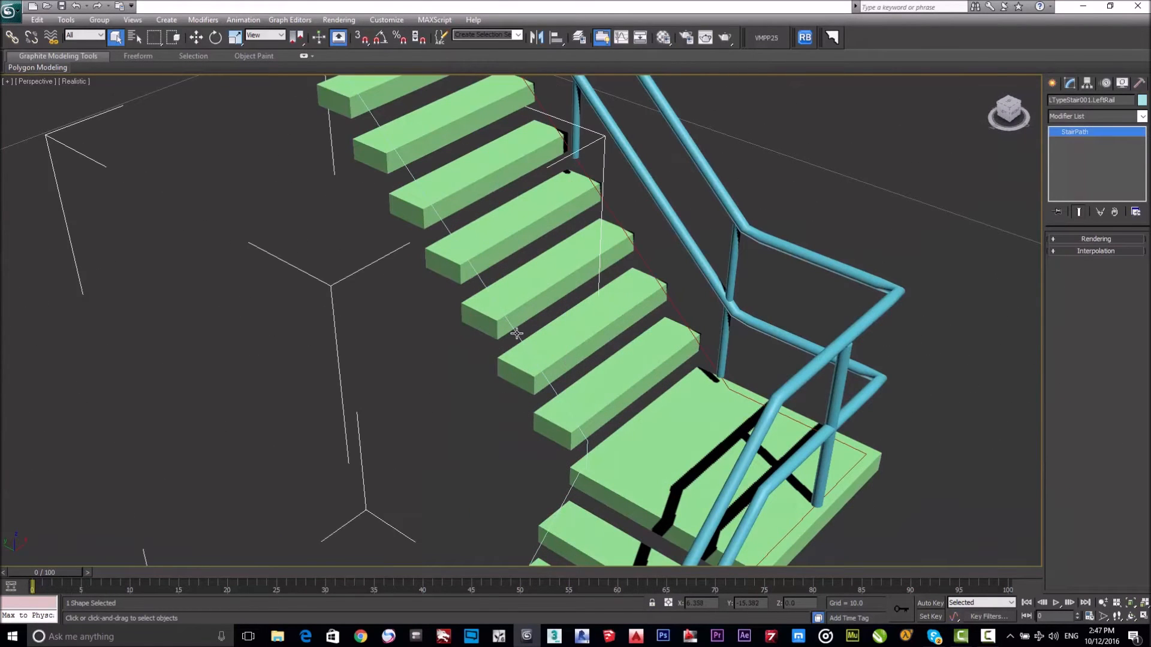
pyautogui.click(516, 333)
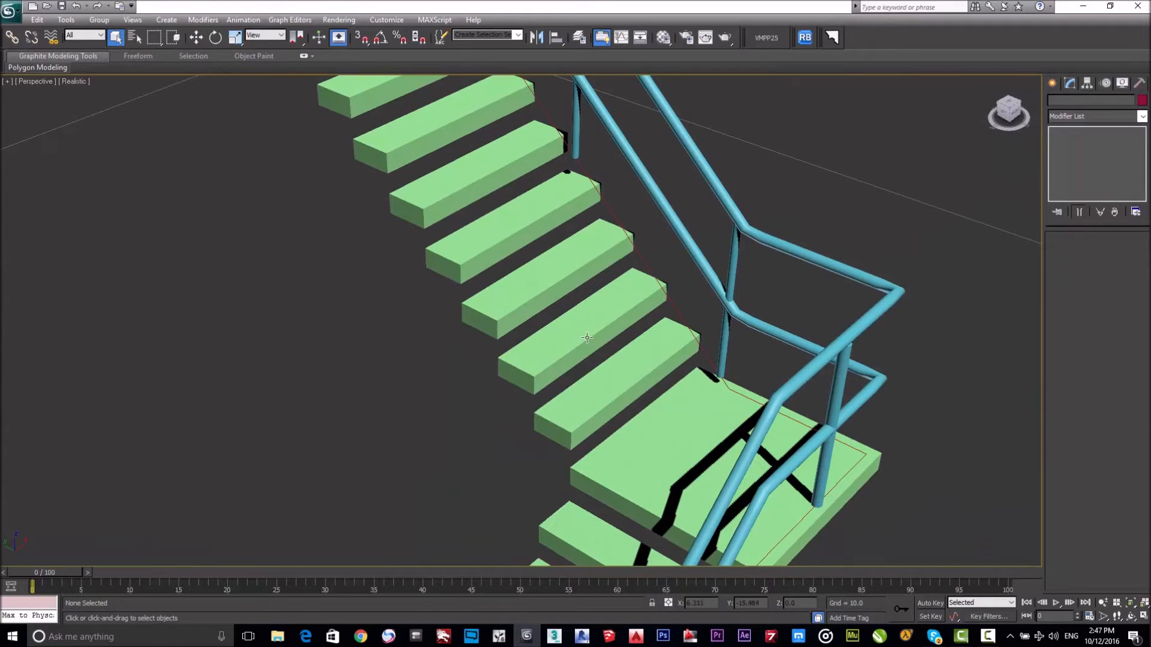
pyautogui.click(677, 314)
pyautogui.click(676, 318)
pyautogui.scroll(-5, 719, 305)
pyautogui.scroll(2, 627, 324)
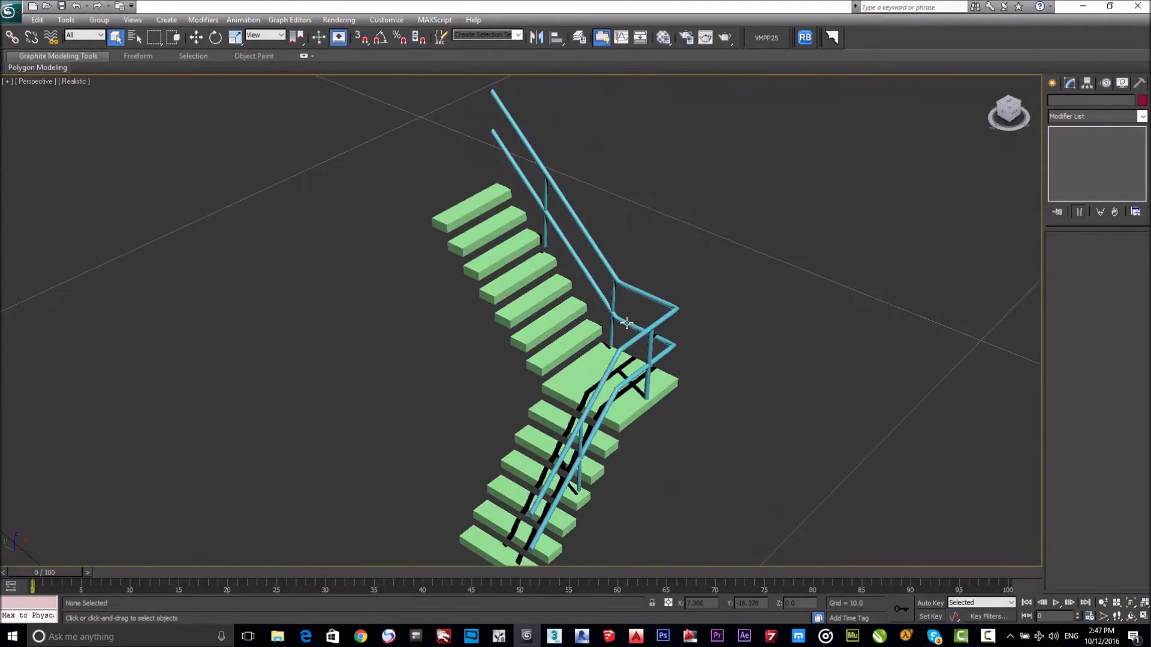
pyautogui.click(637, 339)
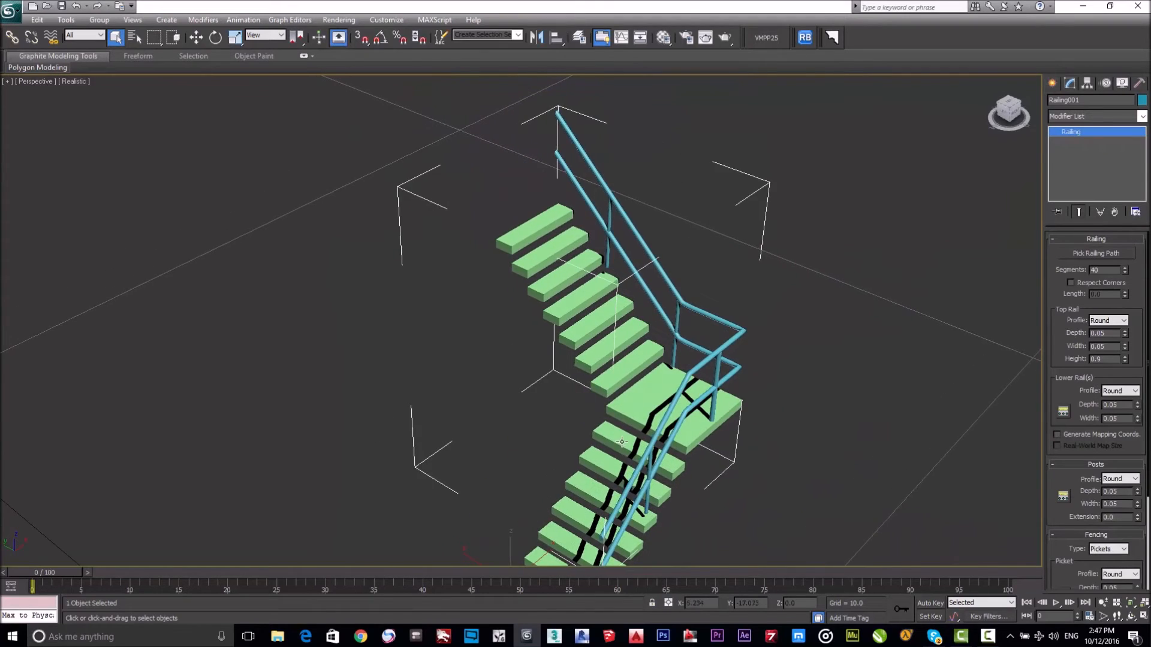
pyautogui.press('t')
pyautogui.press('z')
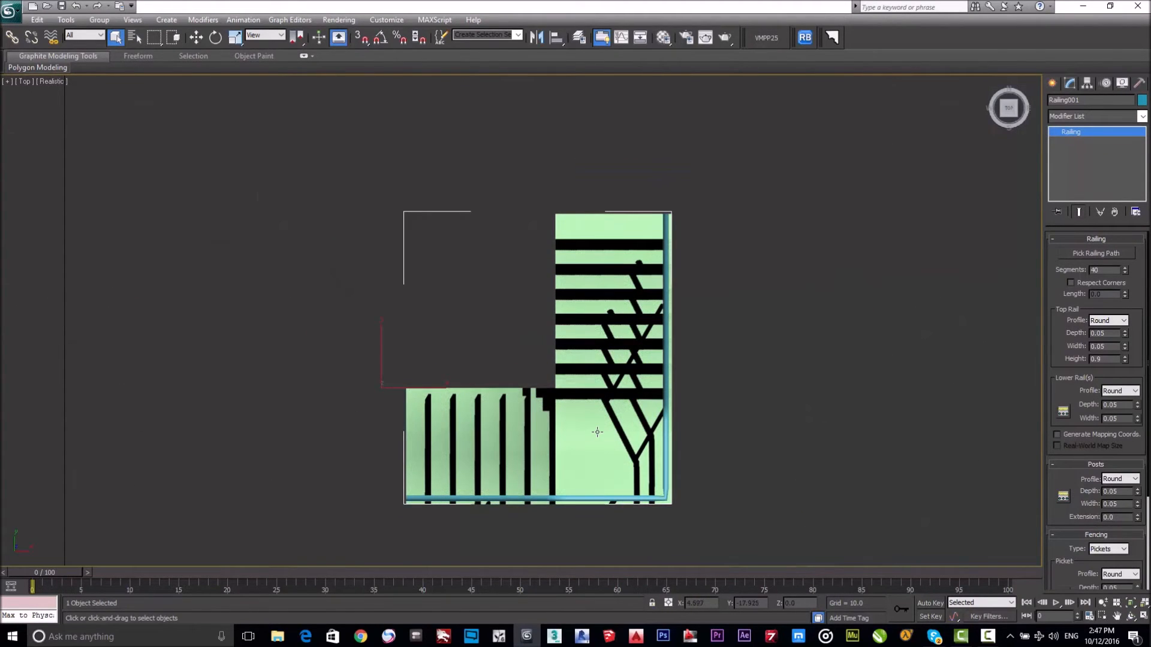
pyautogui.press('w')
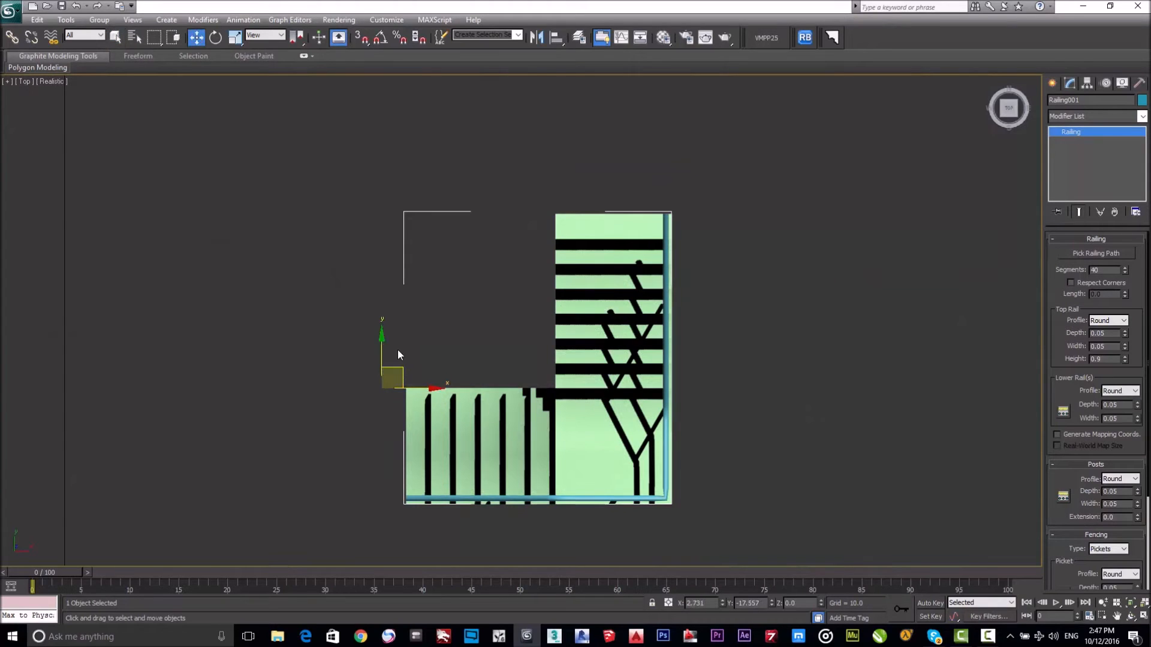
pyautogui.keyDown('shift'); pyautogui.moveTo(397, 368); pyautogui.dragTo(281, 270); pyautogui.keyUp('shift')
pyautogui.rightClick(281, 269)
# Step: Lower the whole railing to a Z position of -0.049 so that its posts touch the stair landing
pyautogui.keyDown('alt'); pyautogui.moveTo(450, 385); pyautogui.dragTo(558, 358, button='middle'); pyautogui.keyUp('alt')
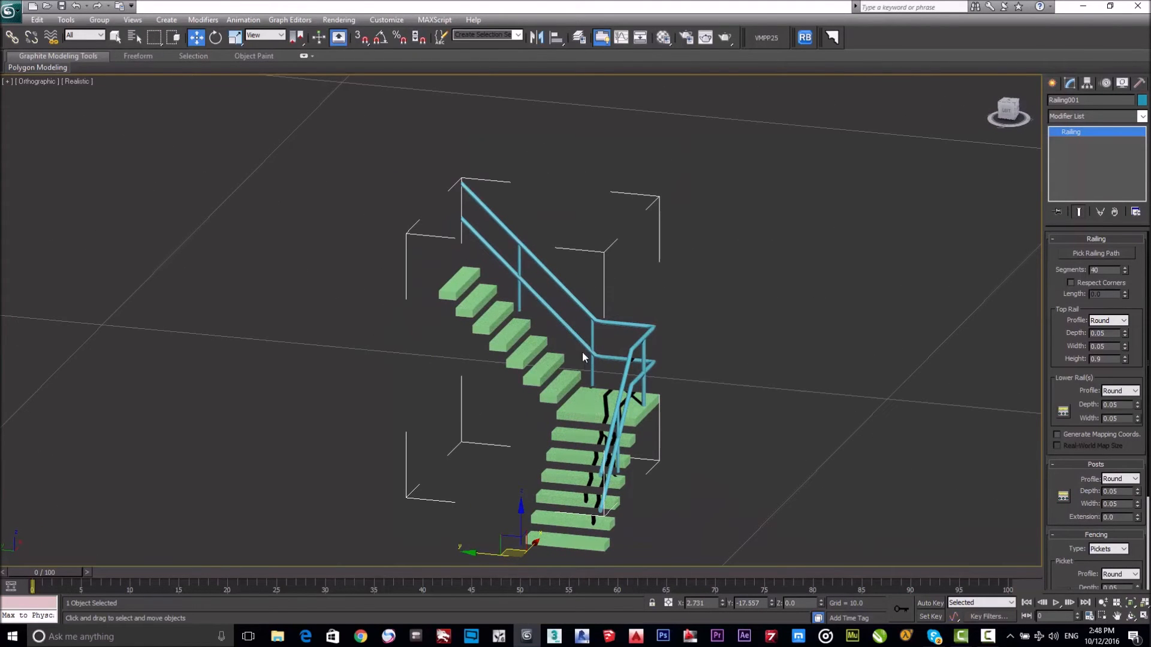
pyautogui.click(557, 373)
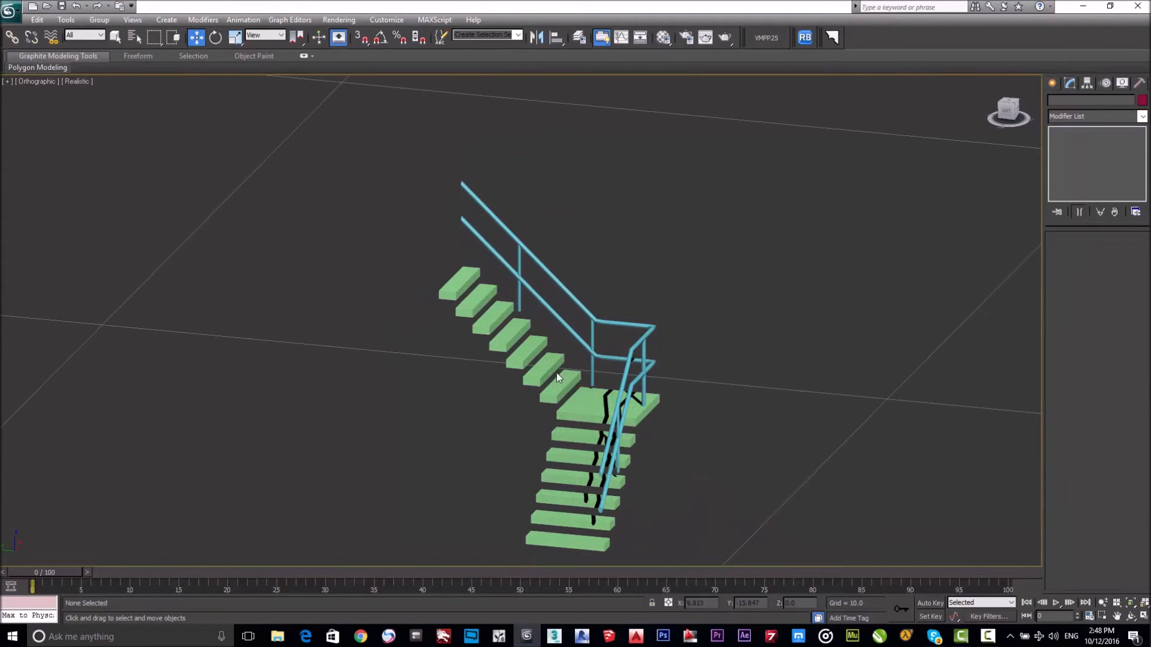
pyautogui.click(590, 329)
pyautogui.scroll(10, 600, 353)
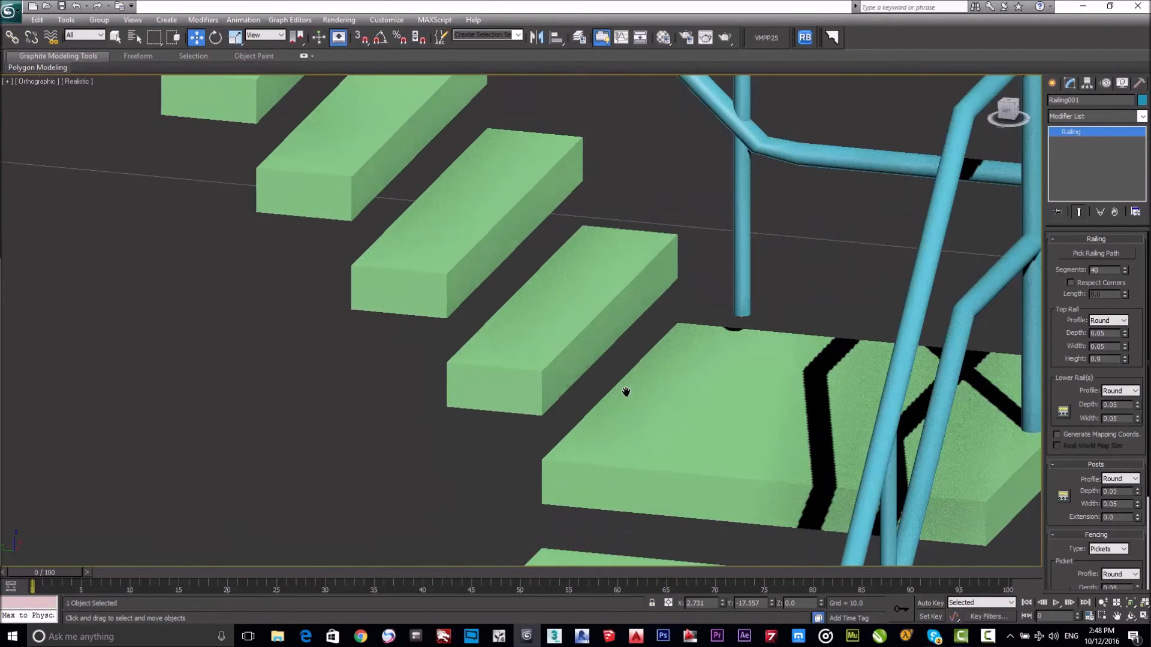
pyautogui.scroll(3, 699, 419)
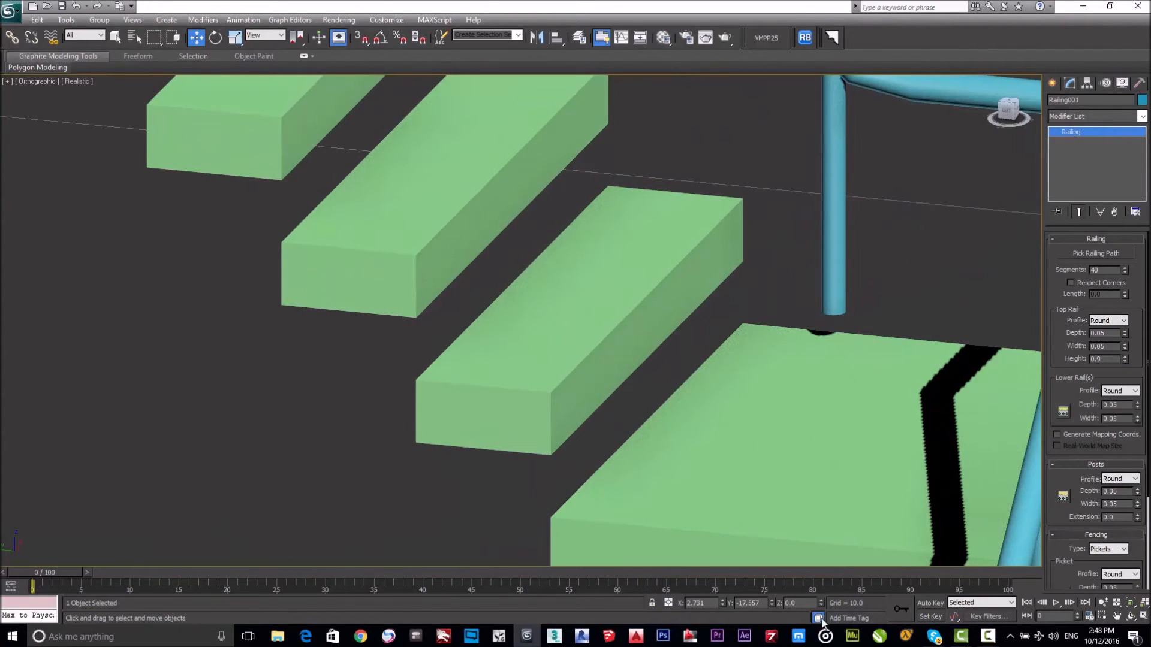
pyautogui.moveTo(821, 602); pyautogui.dragTo(837, 635)
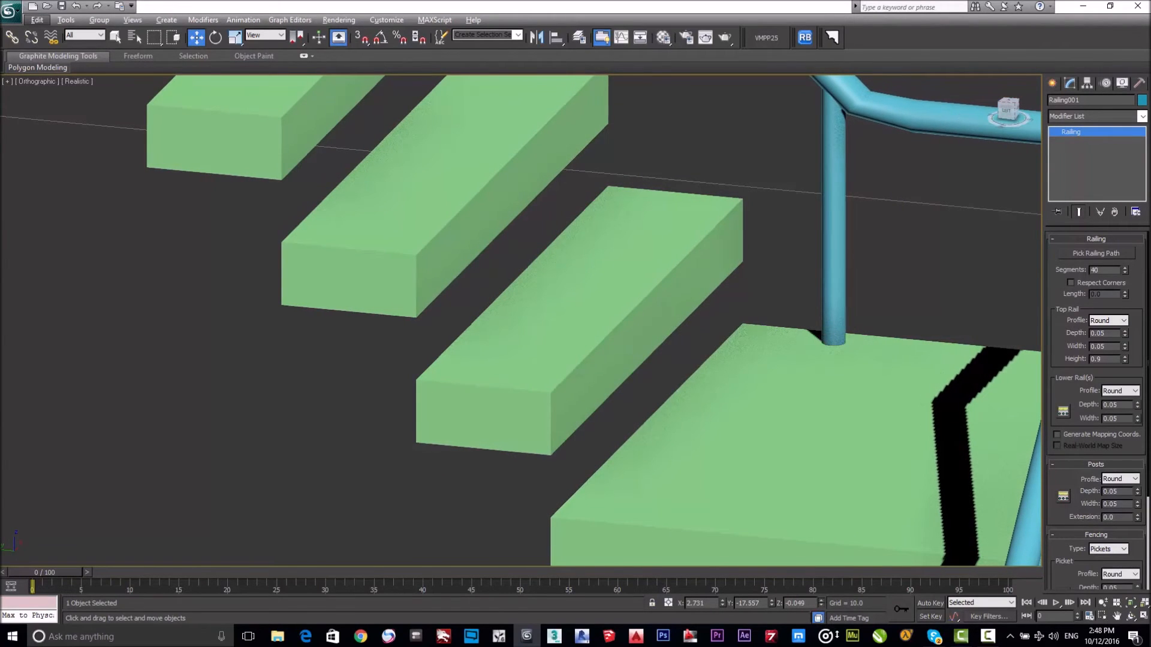
pyautogui.scroll(-5, 732, 469)
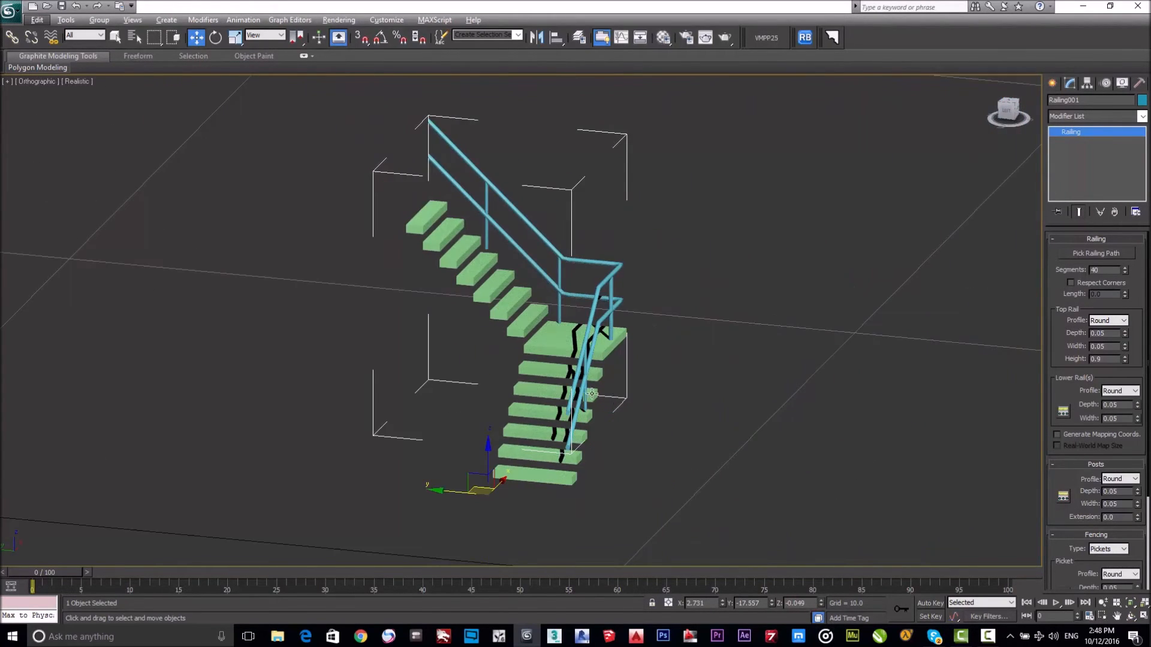
pyautogui.keyDown('alt'); pyautogui.moveTo(625, 398); pyautogui.dragTo(650, 363, button='middle'); pyautogui.keyUp('alt')
pyautogui.moveTo(1073, 412); pyautogui.dragTo(1075, 290)
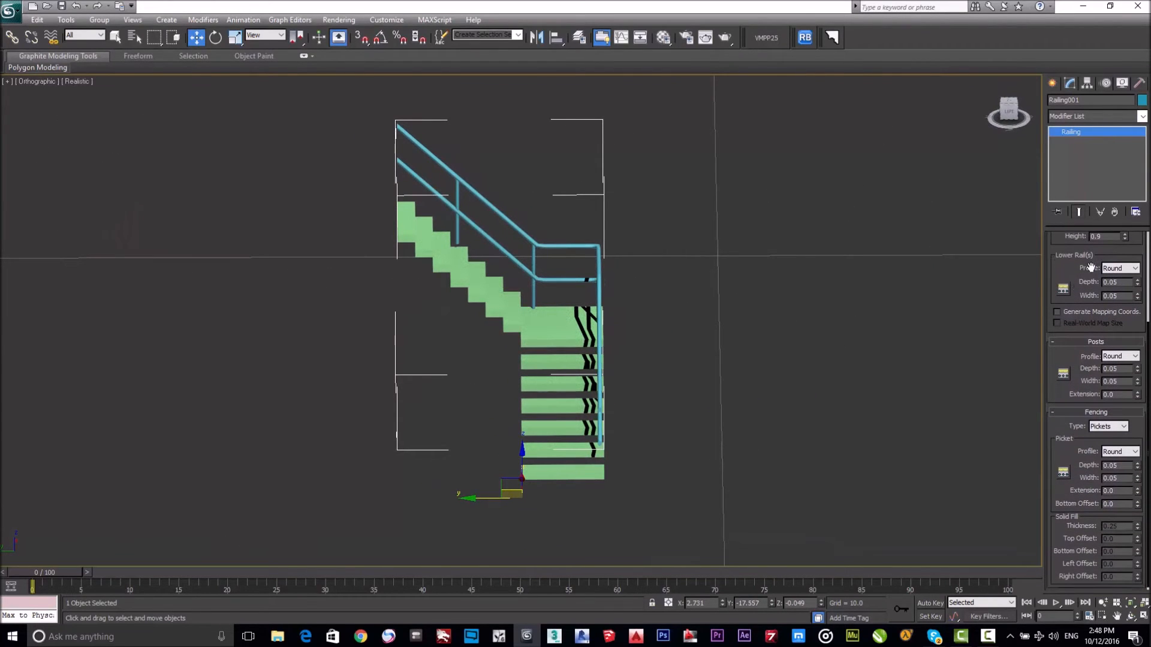
pyautogui.moveTo(1084, 367); pyautogui.dragTo(1093, 393)
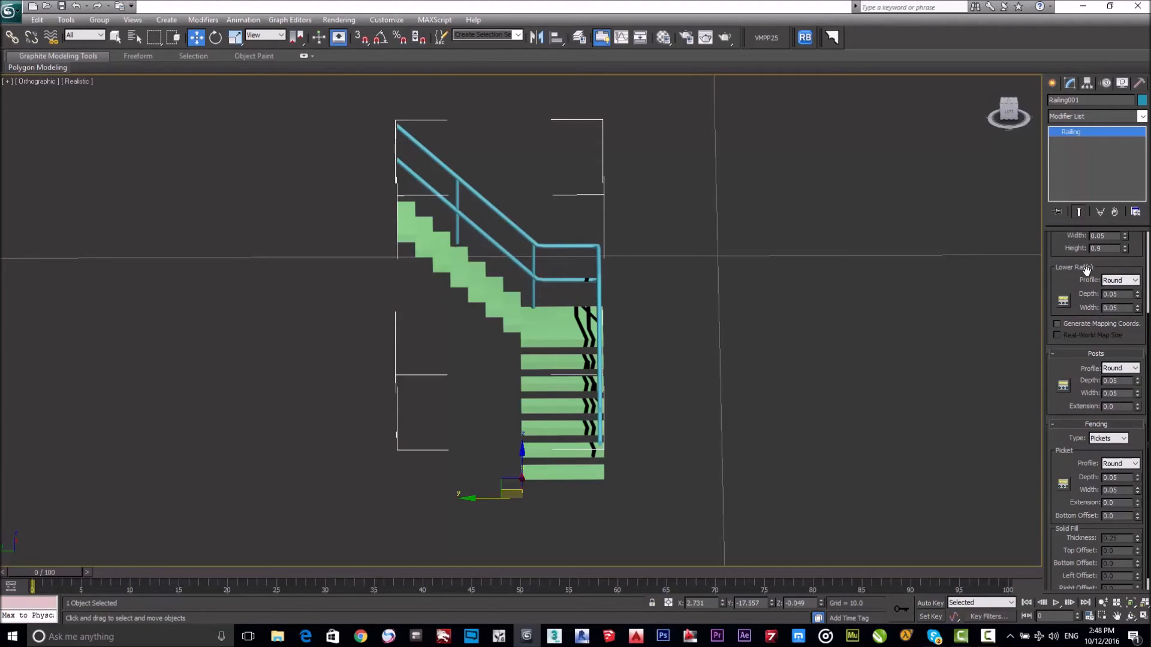
pyautogui.click(1063, 301)
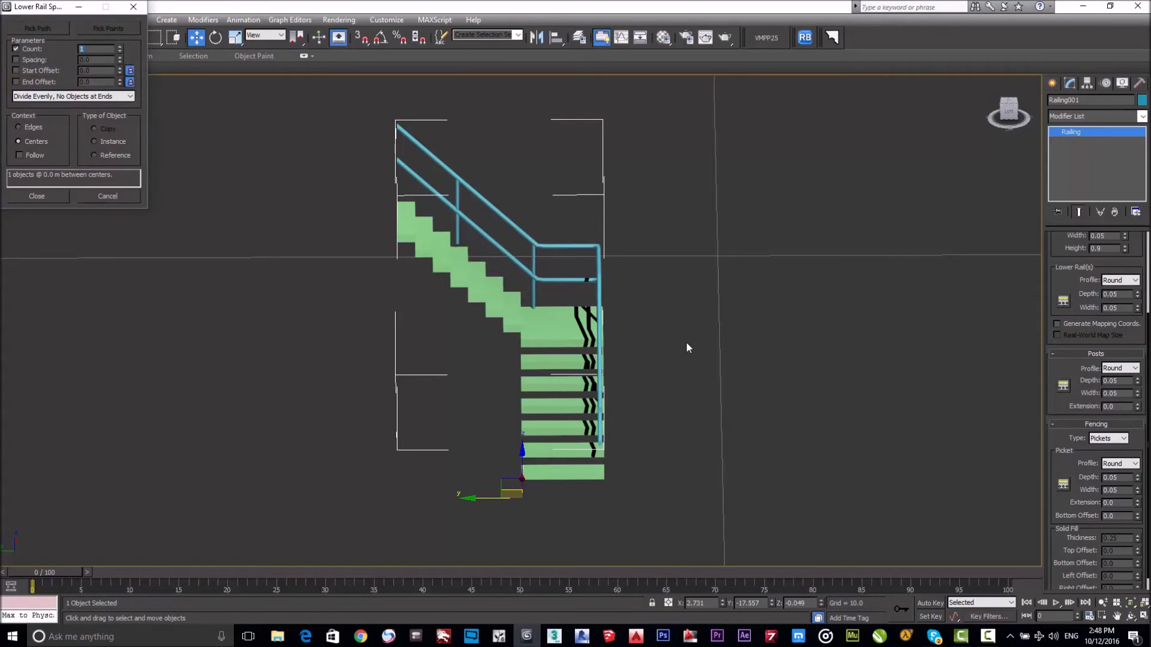
pyautogui.write('3')
pyautogui.press('Return')
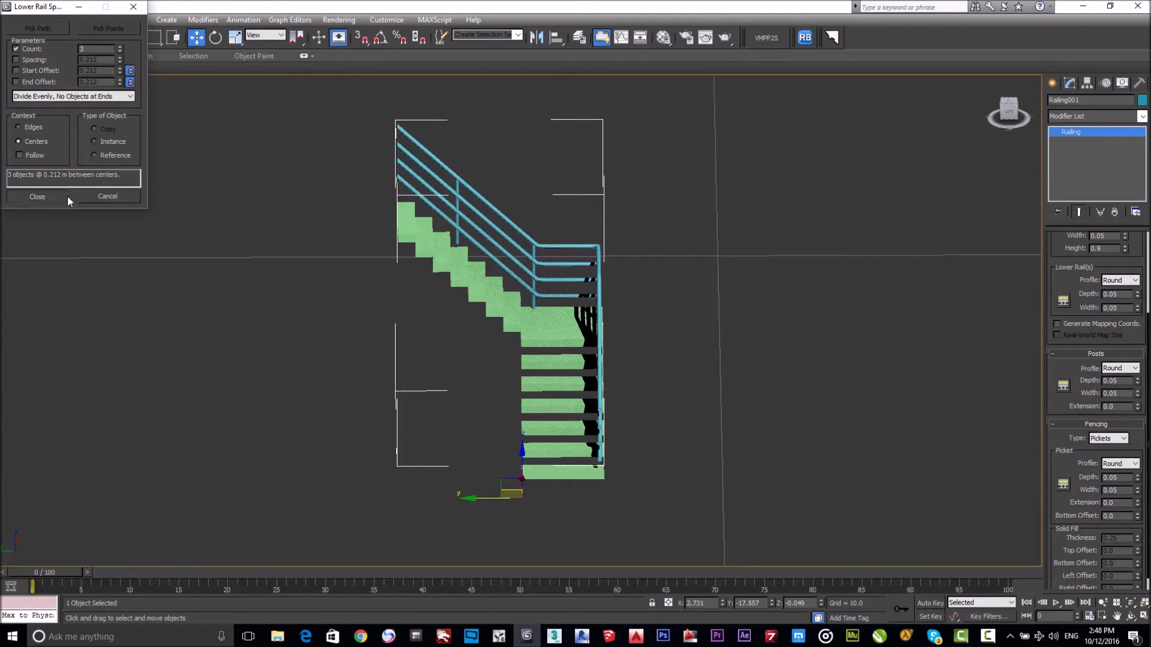
pyautogui.click(105, 196)
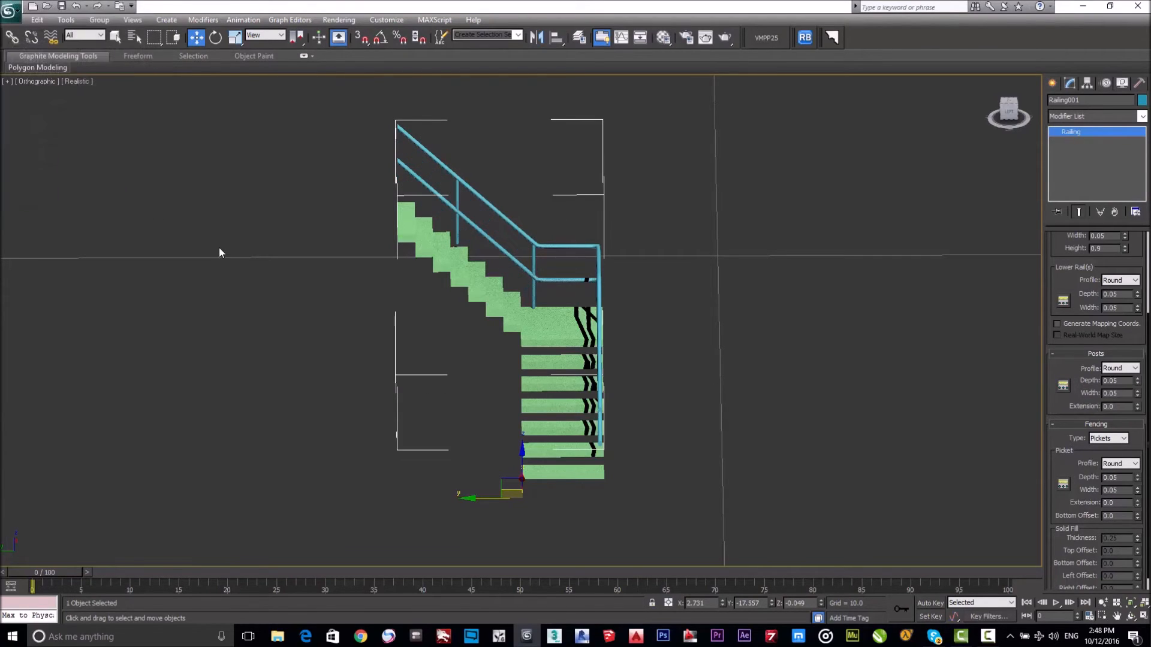
pyautogui.click(1063, 387)
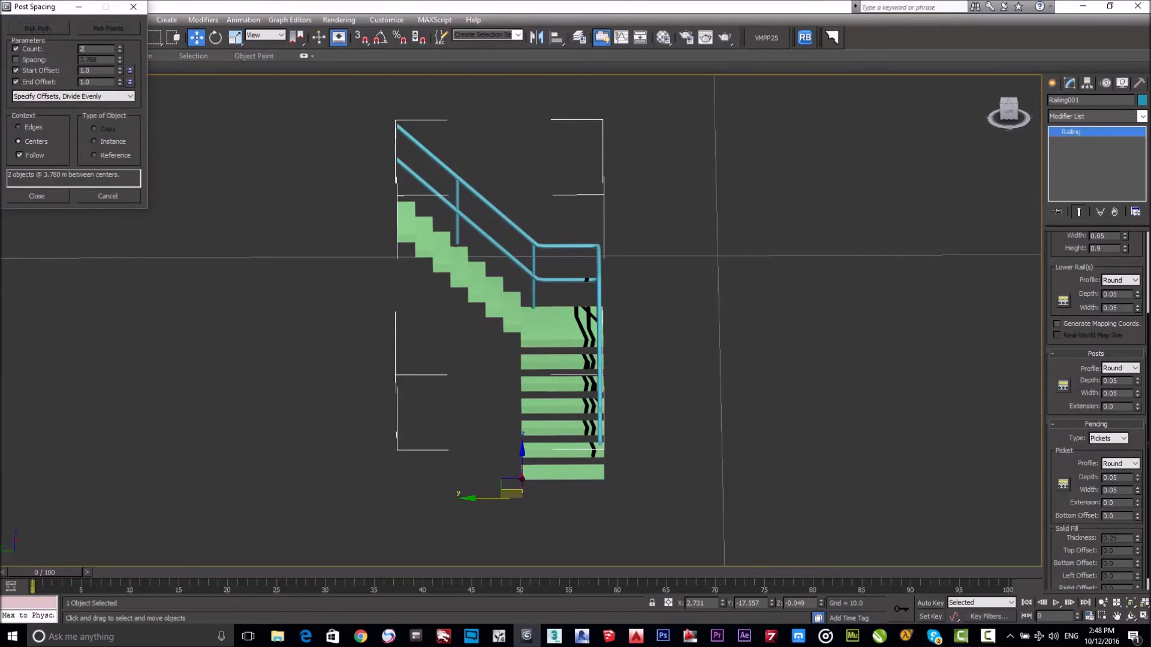
pyautogui.click(110, 196)
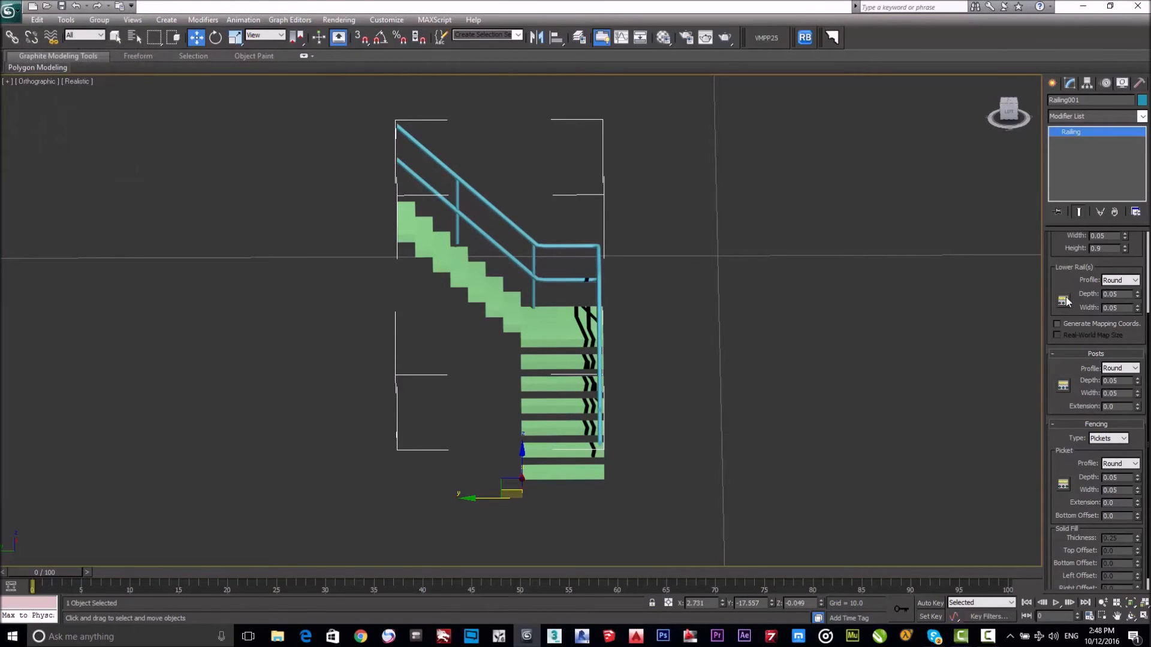
# Step: Set the count of the railing's lower rails to 3 in their spacing settings
pyautogui.click(1063, 300)
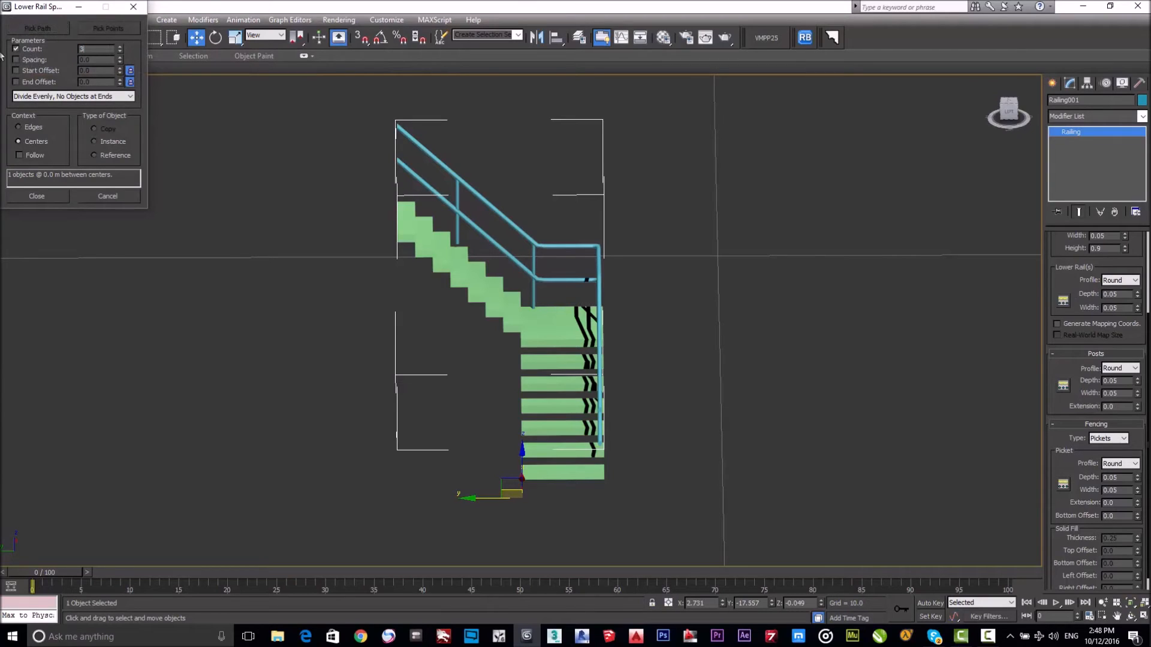
pyautogui.write('3')
pyautogui.press('Return')
pyautogui.click(37, 196)
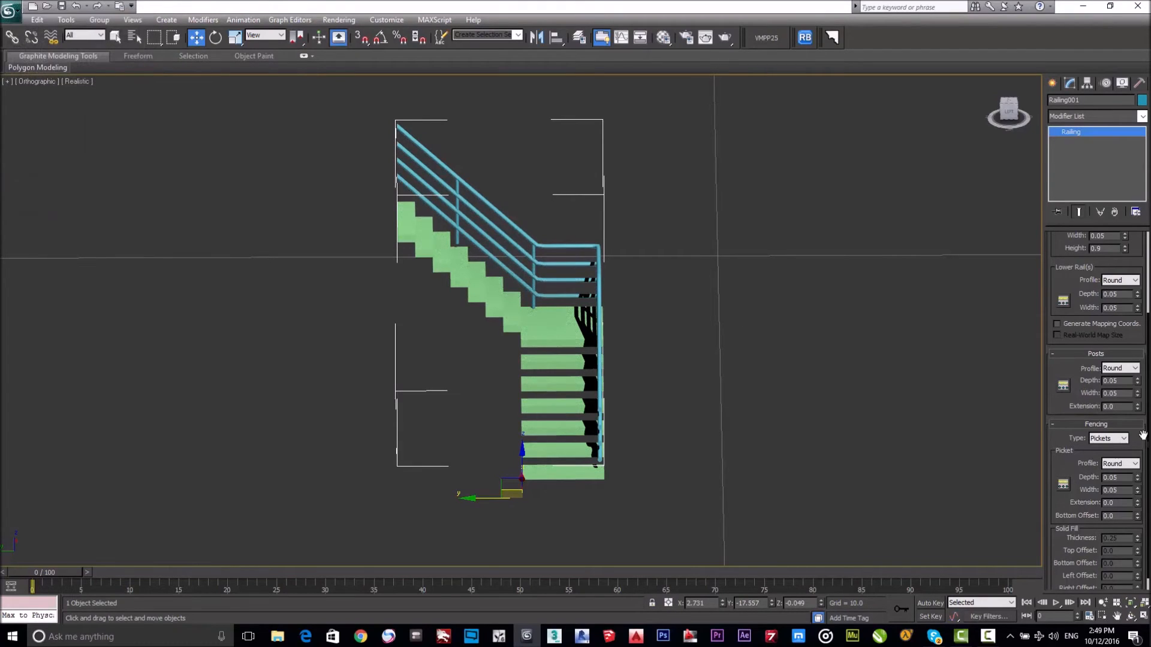
# Step: Set the count of the railing's posts to 3, keeping the specified start and end offsets
pyautogui.click(1062, 385)
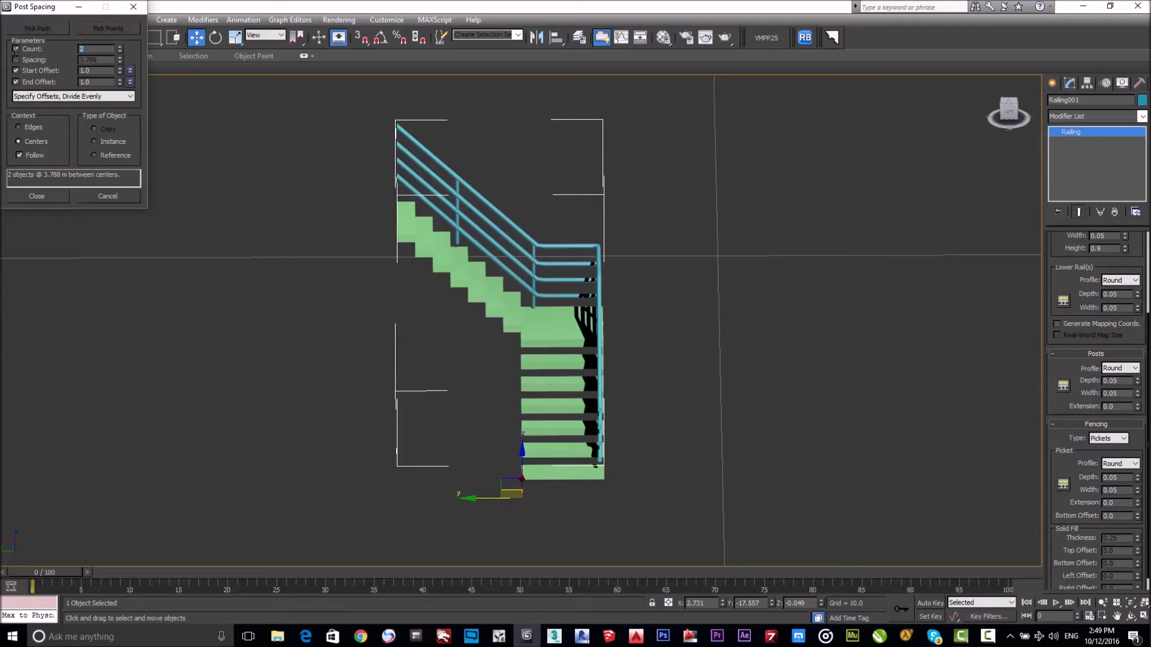
pyautogui.press('Return')
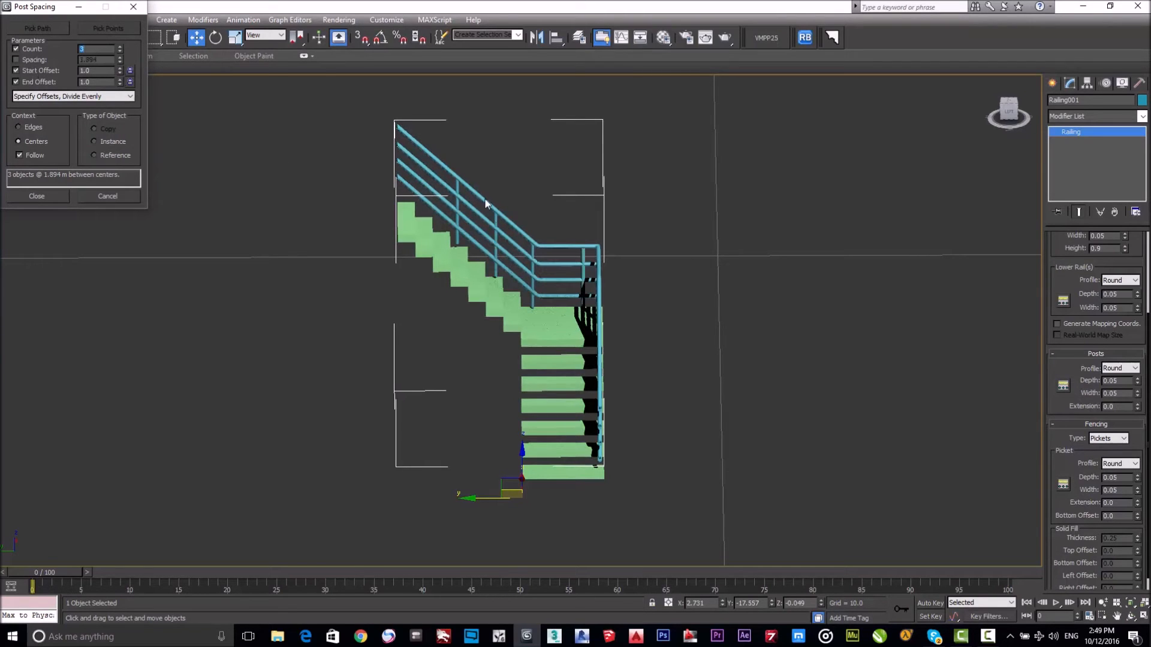
pyautogui.click(56, 199)
pyautogui.moveTo(675, 406)
pyautogui.keyDown('alt'); pyautogui.mouseDown(button='middle')
pyautogui.moveTo(739, 380)
pyautogui.moveTo(657, 401)
pyautogui.mouseUp(button='middle'); pyautogui.keyUp('alt')
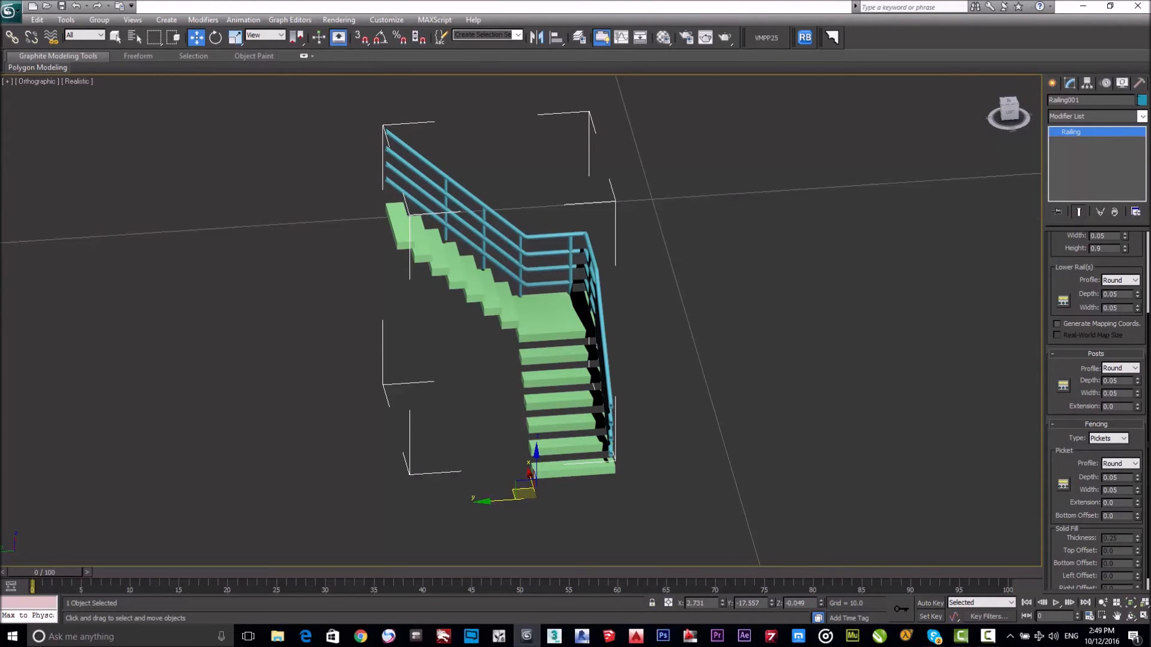
# Step: Change the railing's object color to white and view the stair from another side
pyautogui.click(1142, 100)
pyautogui.click(683, 344)
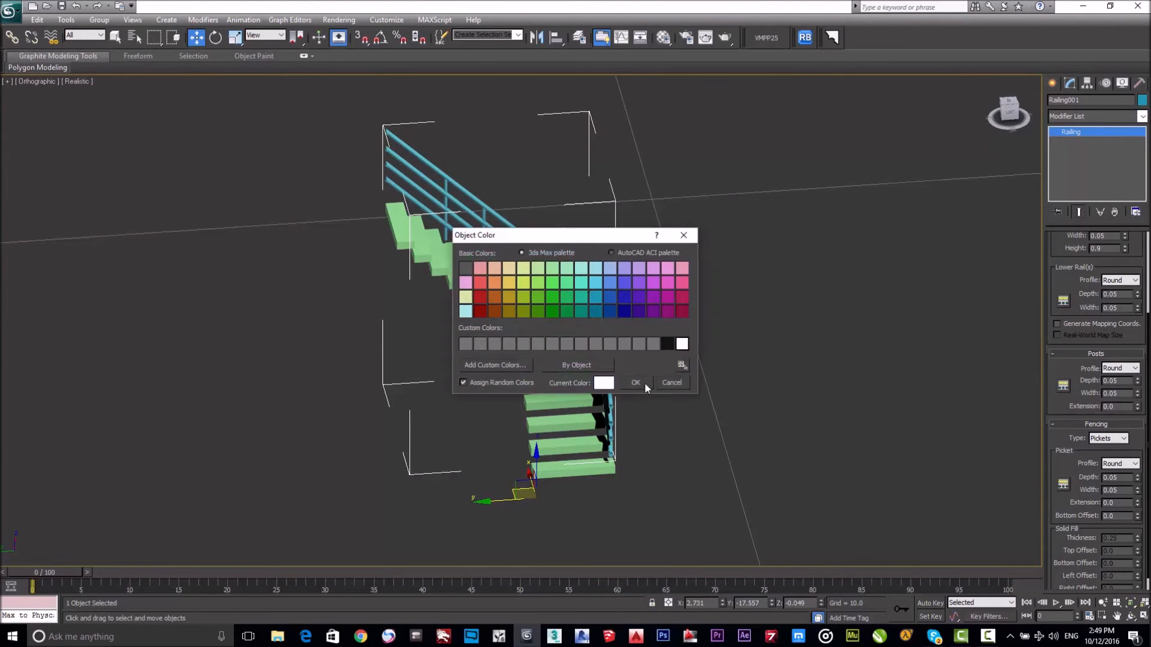
pyautogui.click(645, 383)
pyautogui.keyDown('alt'); pyautogui.moveTo(724, 413); pyautogui.dragTo(800, 423, button='middle'); pyautogui.keyUp('alt')
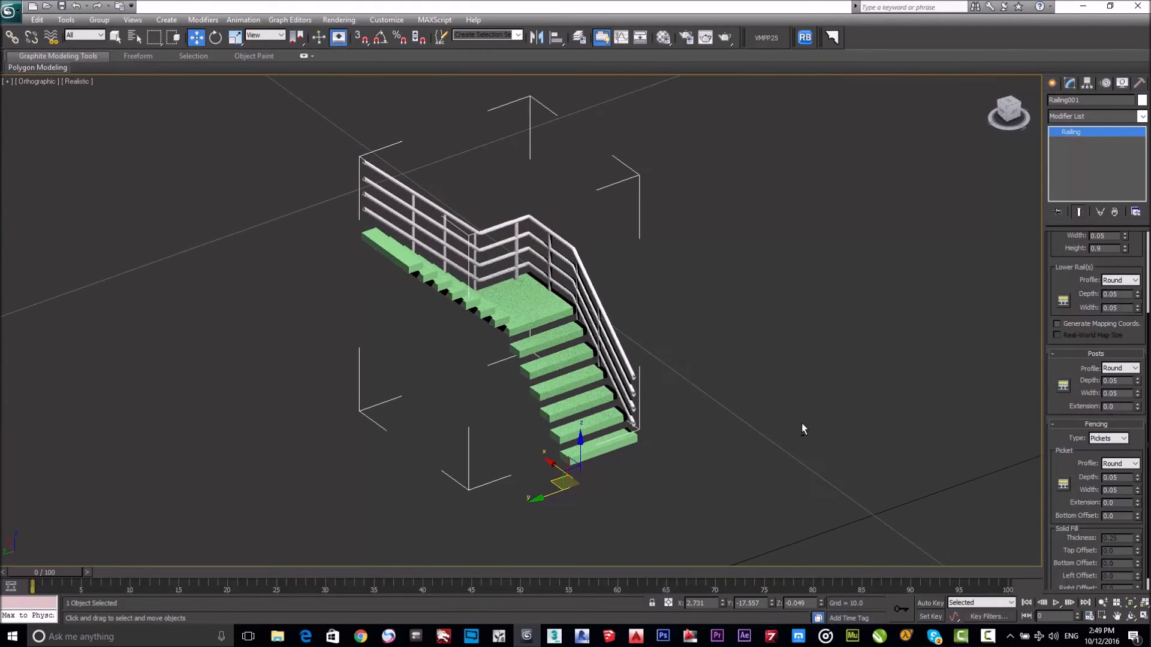
# Step: Compare picket counts of 4 and 1 in the fencing's spacing settings, and keep the count at 1
pyautogui.scroll(-1, 1070, 449)
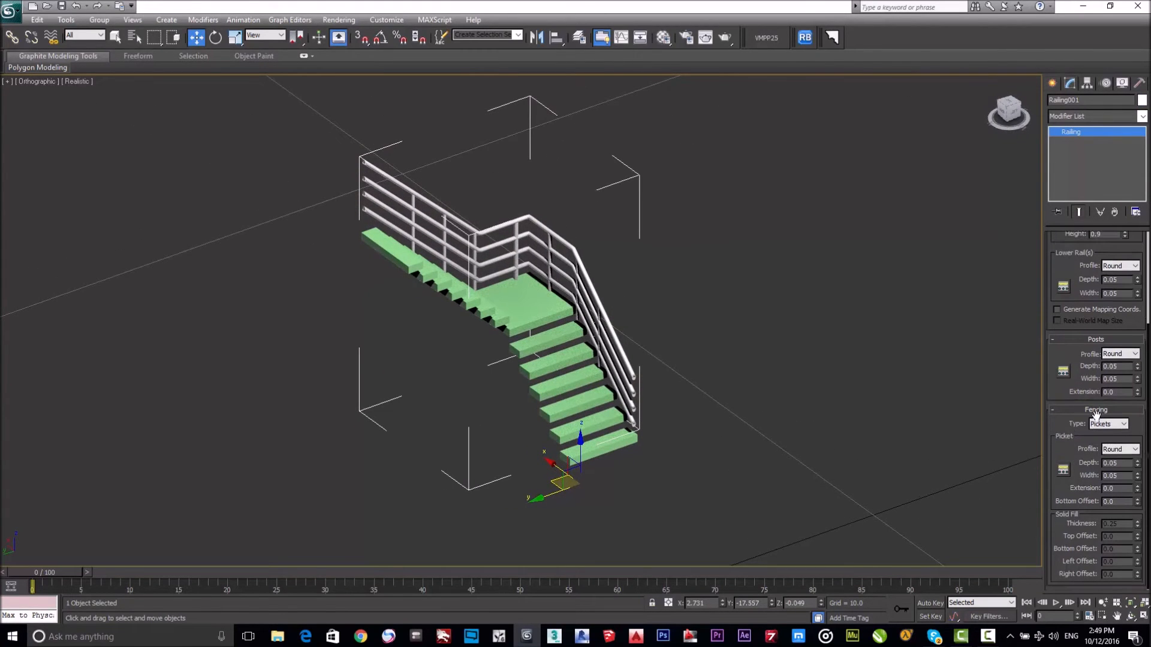
pyautogui.click(1062, 470)
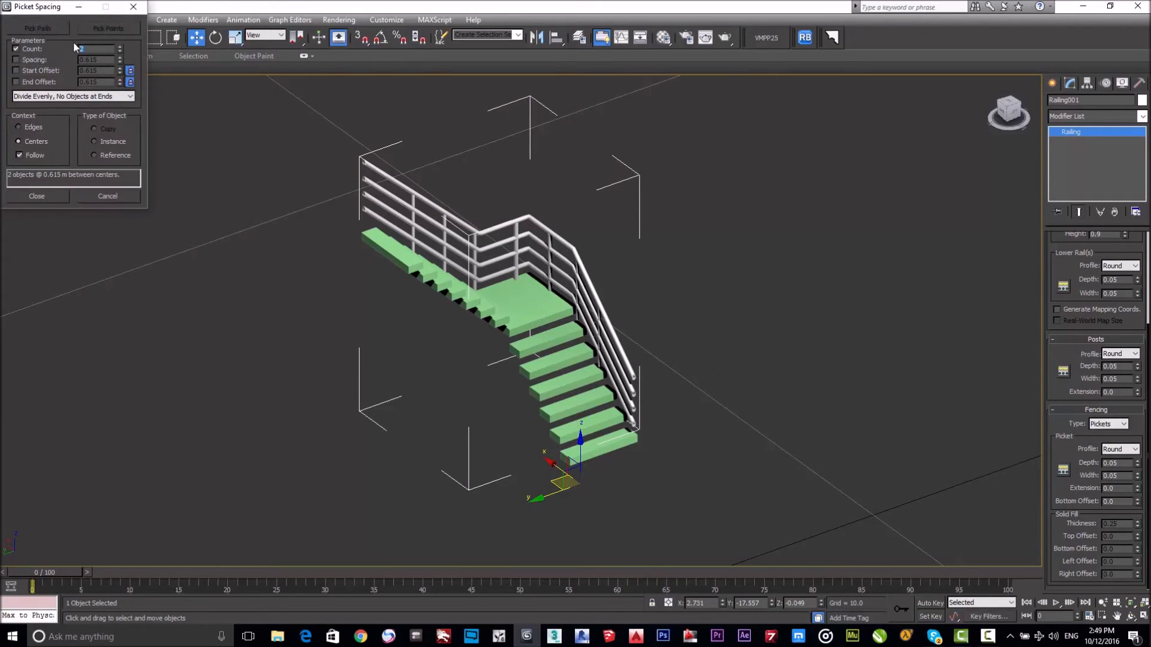
pyautogui.write('4')
pyautogui.press('Return')
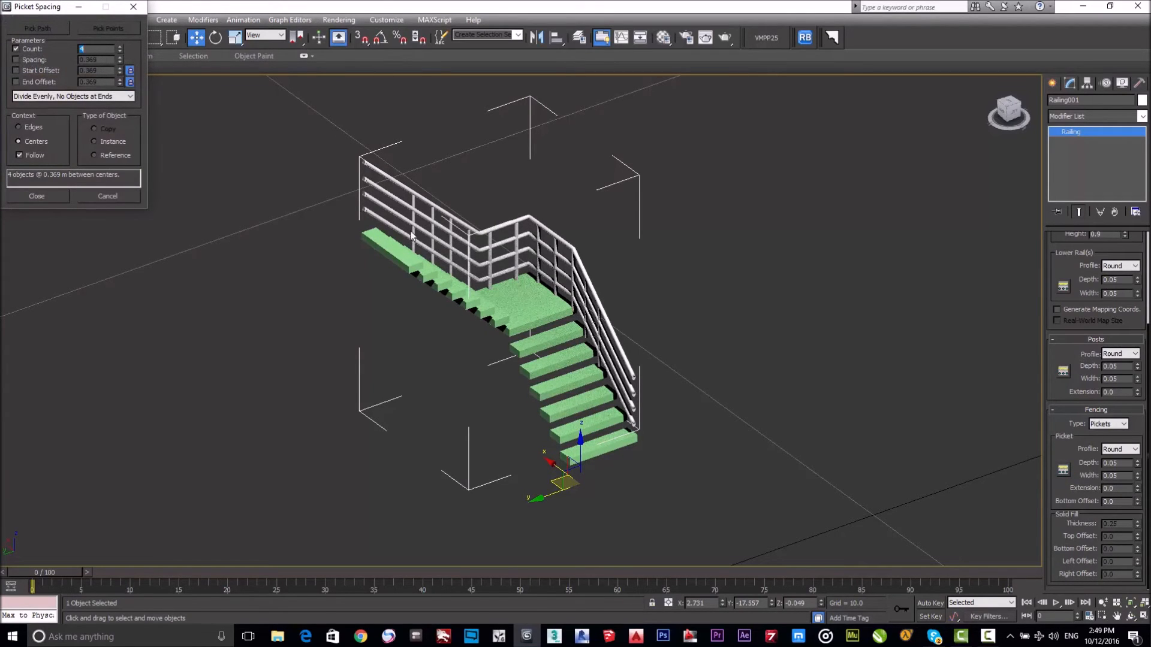
pyautogui.write('1')
pyautogui.press('Return')
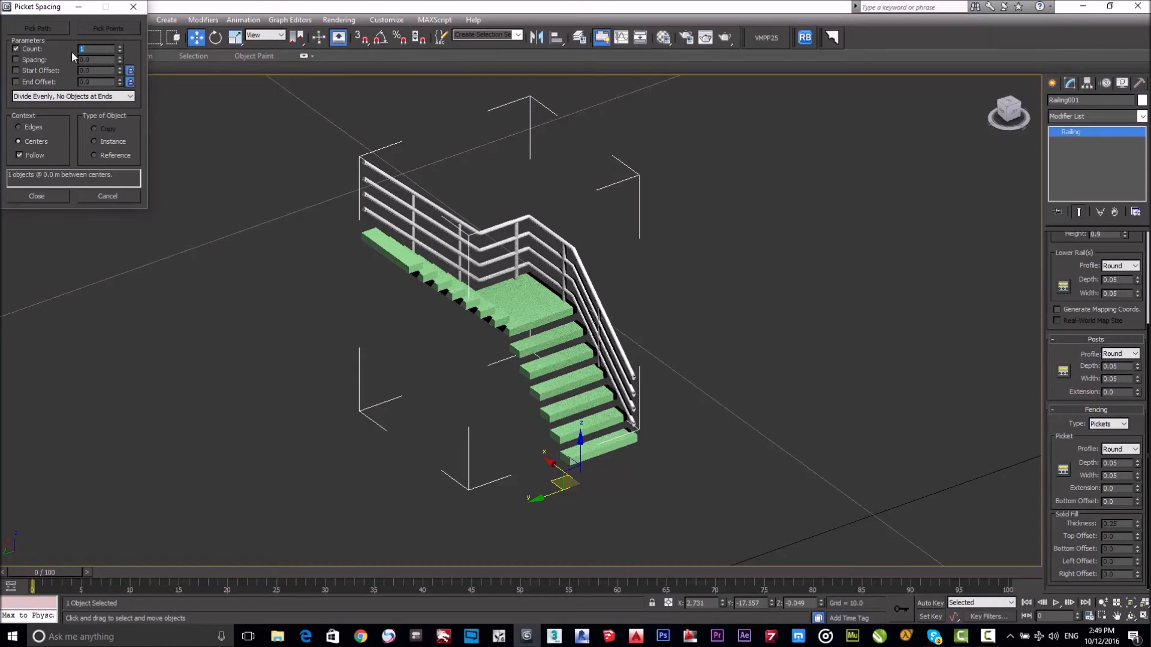
pyautogui.click(49, 197)
pyautogui.keyDown('alt'); pyautogui.moveTo(599, 384); pyautogui.dragTo(526, 379, button='middle'); pyautogui.keyUp('alt')
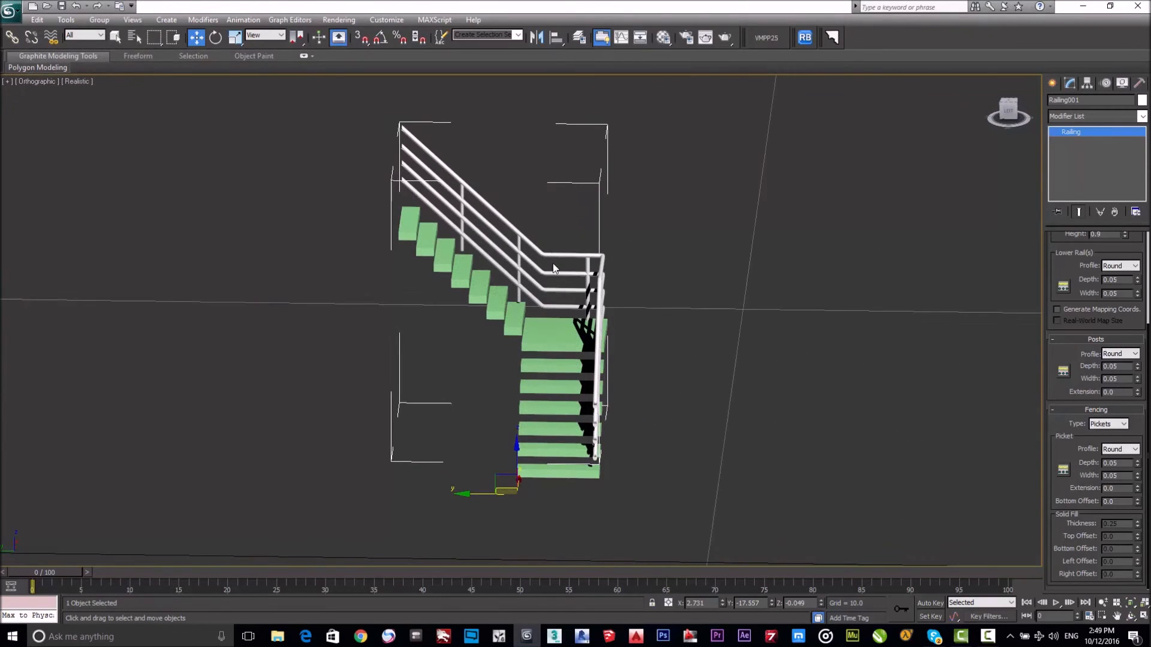
# Step: Lower the railing in the left wireframe view to Z about -0.071 so its post meets the upper-flight step
pyautogui.scroll(5, 473, 317)
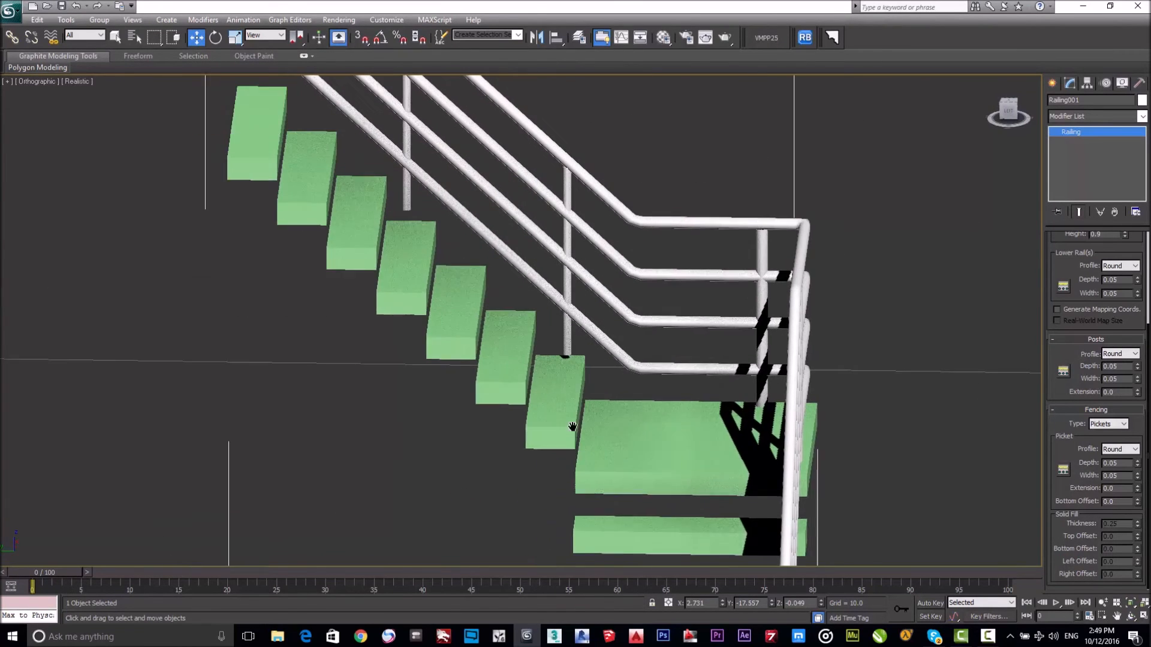
pyautogui.scroll(-4, 621, 385)
pyautogui.scroll(6, 652, 437)
pyautogui.click(1013, 109)
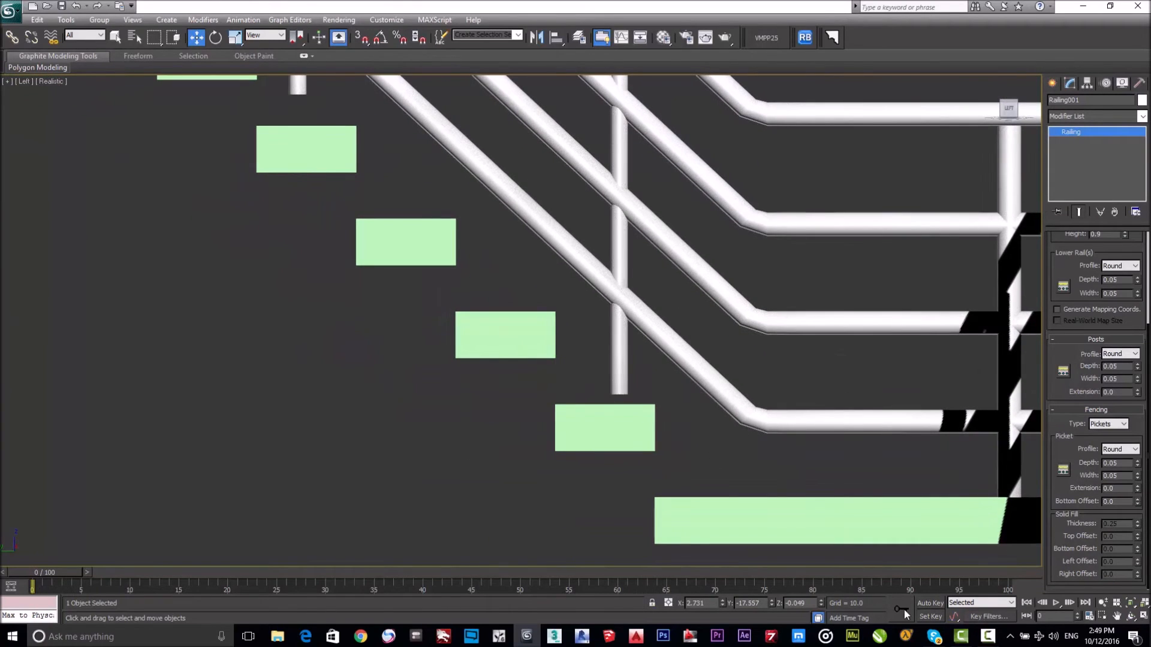
pyautogui.press('F3')
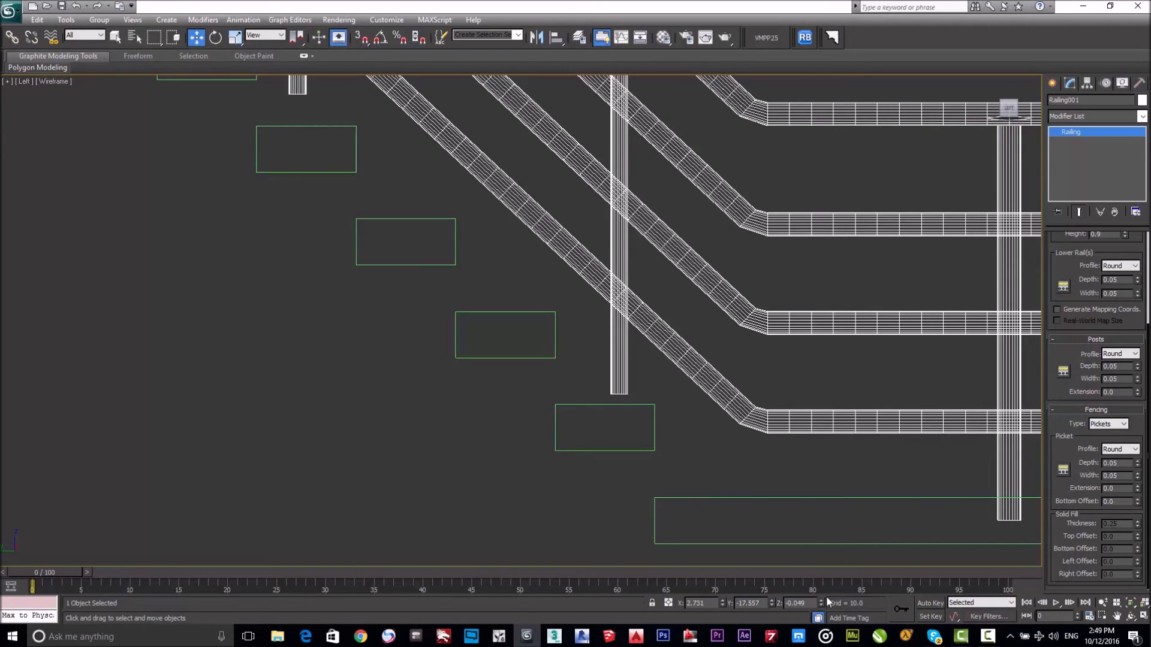
pyautogui.moveTo(820, 604); pyautogui.dragTo(827, 611)
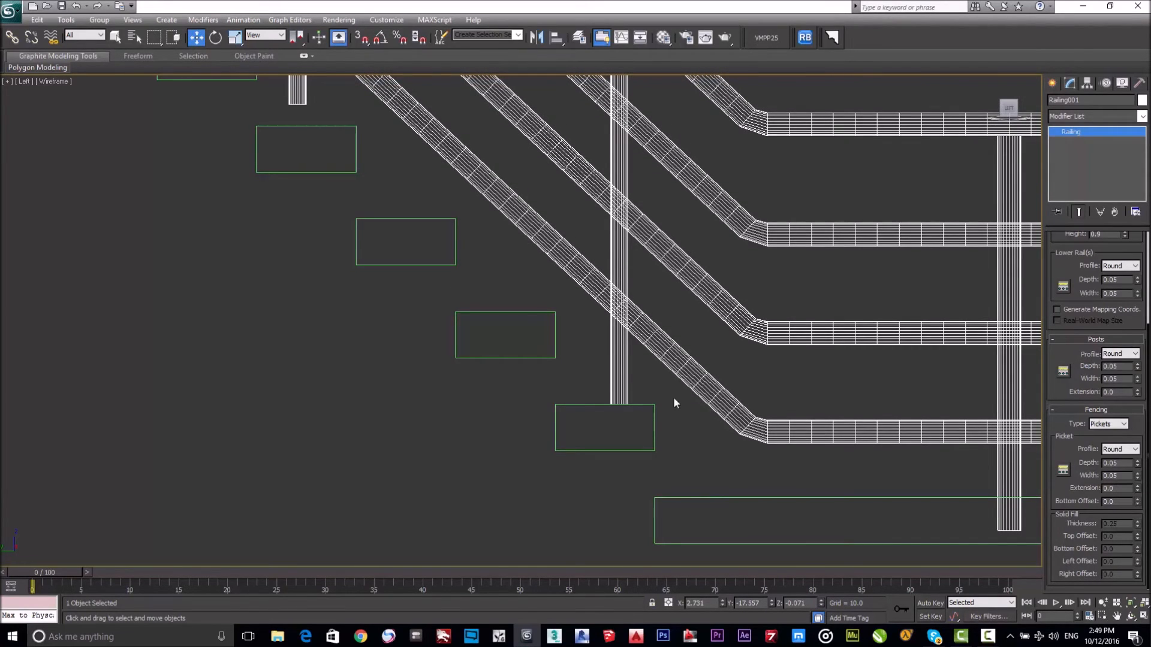
pyautogui.press('F3')
# Step: Lower the railing slightly further in the front wireframe view so the lower-flight post rests on its step
pyautogui.scroll(-6, 673, 313)
pyautogui.moveTo(707, 290)
pyautogui.keyDown('alt'); pyautogui.mouseDown(button='middle')
pyautogui.moveTo(655, 330)
pyautogui.moveTo(608, 320)
pyautogui.moveTo(617, 300)
pyautogui.mouseUp(button='middle'); pyautogui.keyUp('alt')
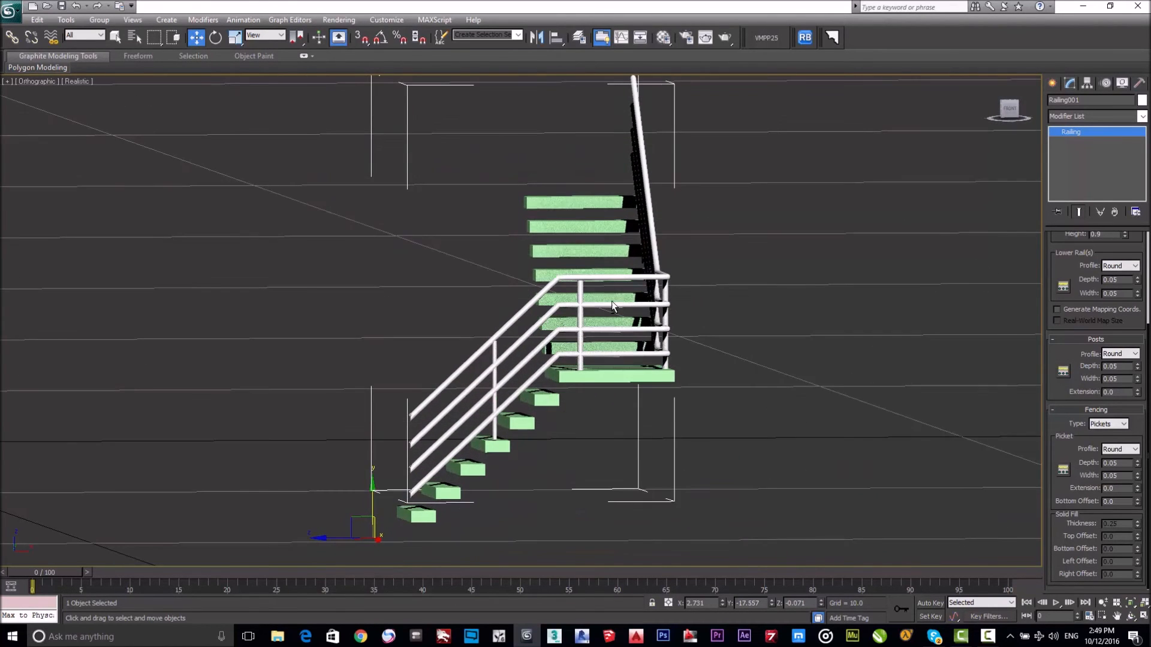
pyautogui.scroll(5, 545, 483)
pyautogui.scroll(-3, 546, 483)
pyautogui.scroll(10, 629, 253)
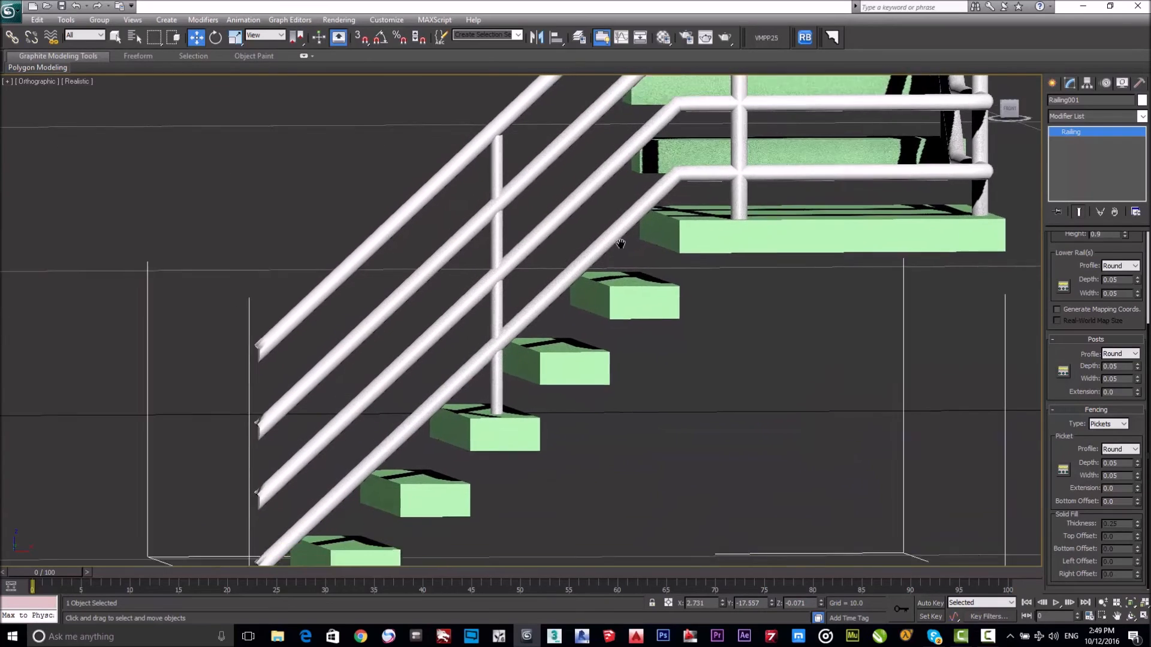
pyautogui.click(1008, 109)
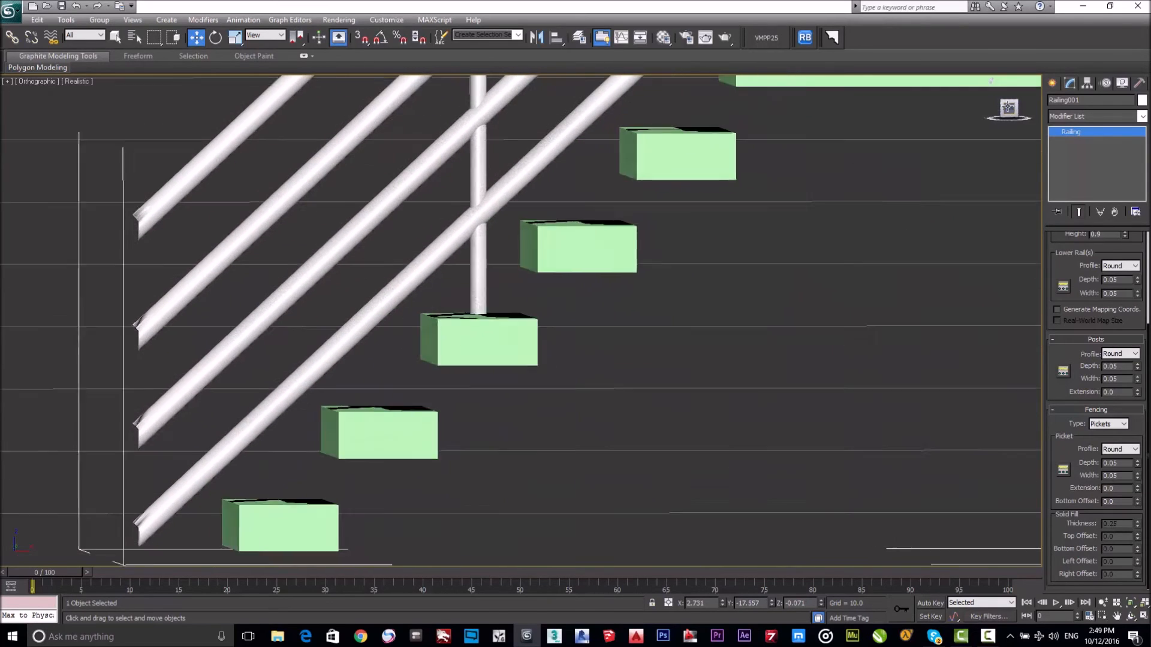
pyautogui.moveTo(468, 354); pyautogui.dragTo(552, 364, button='middle')
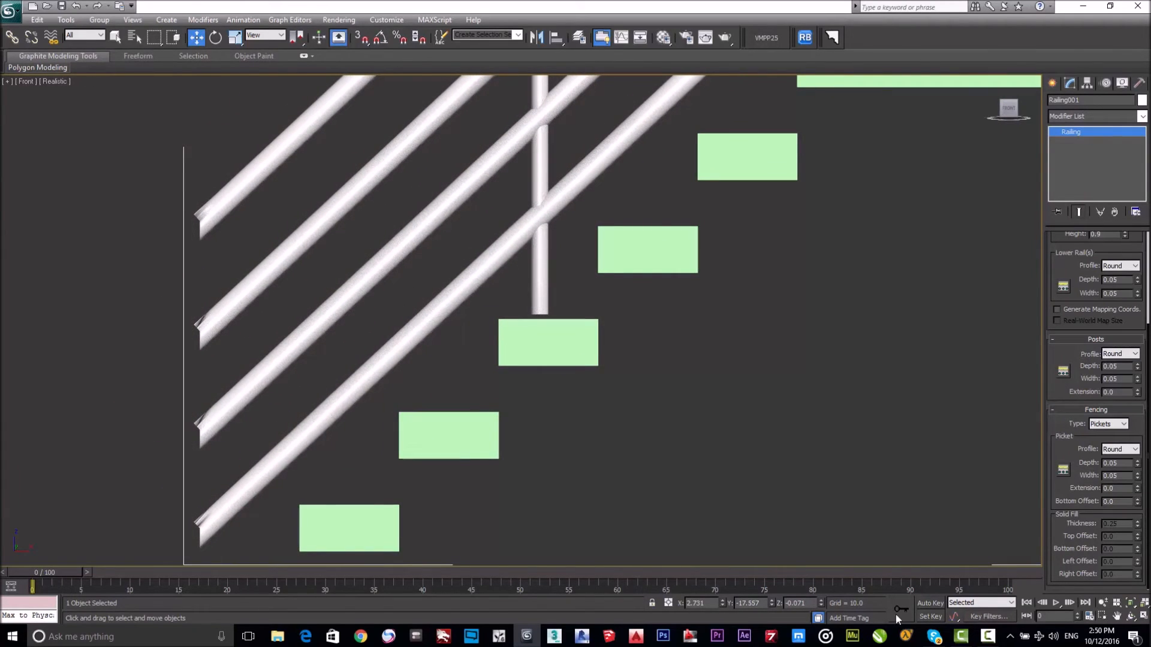
pyautogui.press('F3')
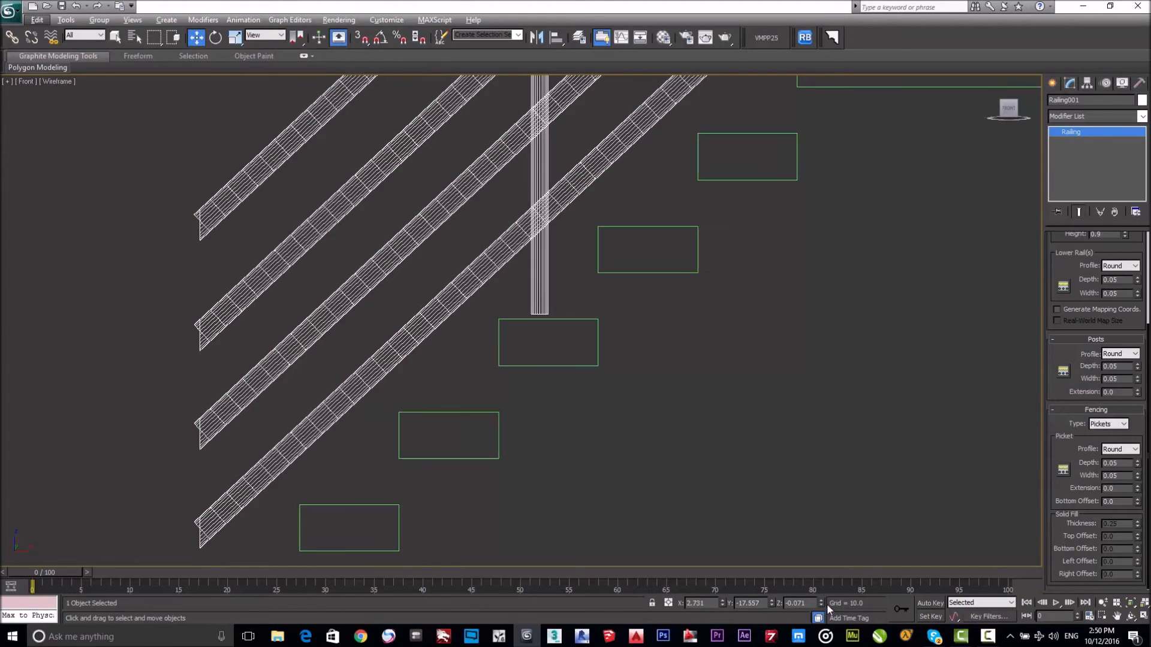
pyautogui.press('alt')
pyautogui.moveTo(824, 602); pyautogui.dragTo(826, 607)
pyautogui.scroll(-5, 699, 507)
pyautogui.moveTo(663, 470)
pyautogui.keyDown('alt'); pyautogui.mouseDown(button='middle')
pyautogui.moveTo(775, 493)
pyautogui.moveTo(724, 416)
pyautogui.moveTo(602, 379)
pyautogui.moveTo(688, 388)
pyautogui.moveTo(539, 401)
pyautogui.moveTo(605, 372)
pyautogui.moveTo(650, 393)
pyautogui.moveTo(542, 461)
pyautogui.moveTo(553, 459)
pyautogui.mouseUp(button='middle'); pyautogui.keyUp('alt')
pyautogui.press('F3')
# Step: Change the L-type stair's object color to light orange
pyautogui.scroll(-5, 540, 401)
pyautogui.scroll(2, 629, 375)
pyautogui.click(444, 287)
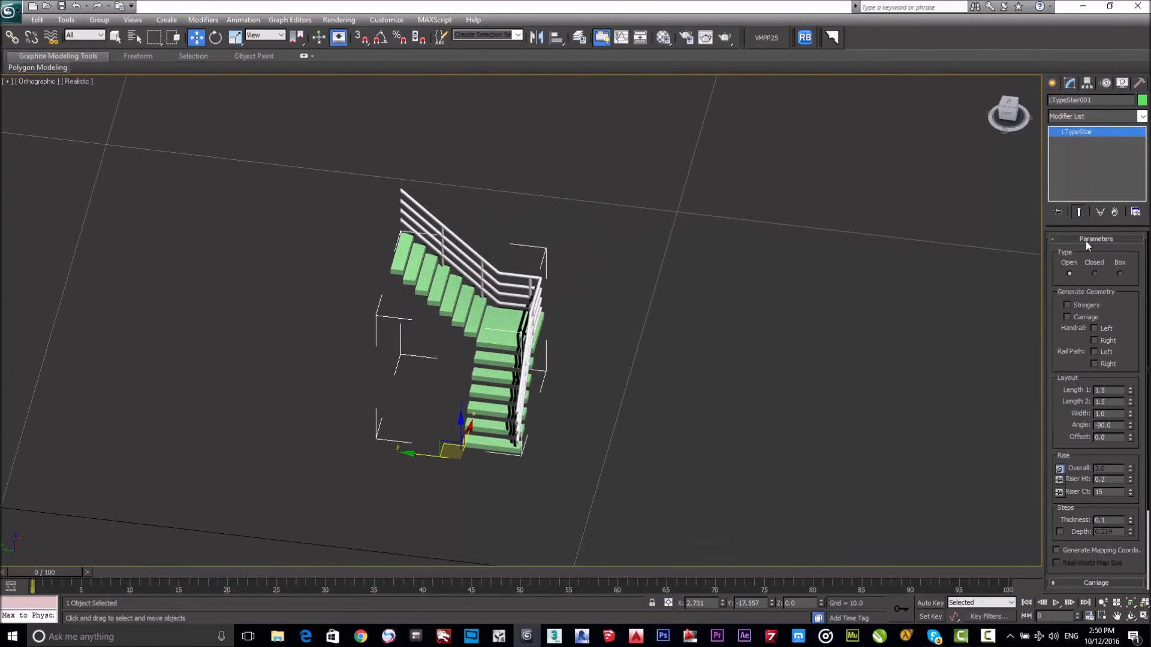
pyautogui.click(495, 297)
pyautogui.click(635, 382)
pyautogui.moveTo(642, 395)
pyautogui.keyDown('alt'); pyautogui.mouseDown(button='middle')
pyautogui.moveTo(596, 390)
pyautogui.moveTo(591, 367)
pyautogui.moveTo(449, 323)
pyautogui.moveTo(589, 383)
pyautogui.moveTo(634, 386)
pyautogui.mouseUp(button='middle'); pyautogui.keyUp('alt')
# Step: Create a U-type stair beside the L-type stair, with an offset of about 2.6 m and an overall height of about 3.5 m
pyautogui.click(1053, 83)
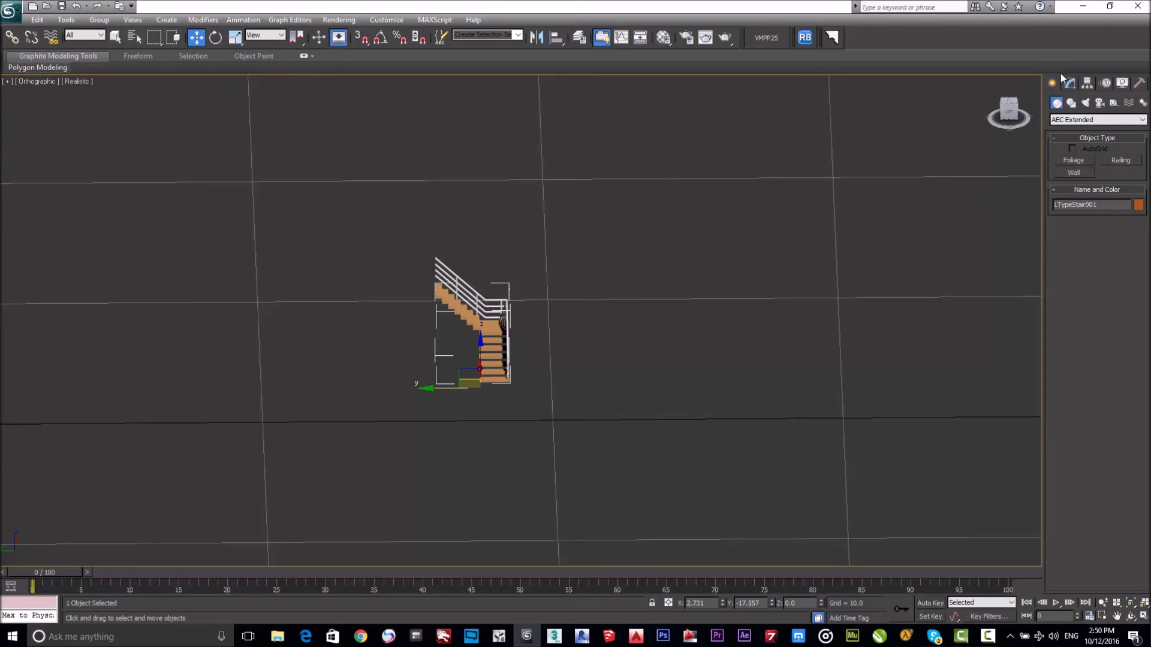
pyautogui.click(1074, 123)
pyautogui.click(1064, 232)
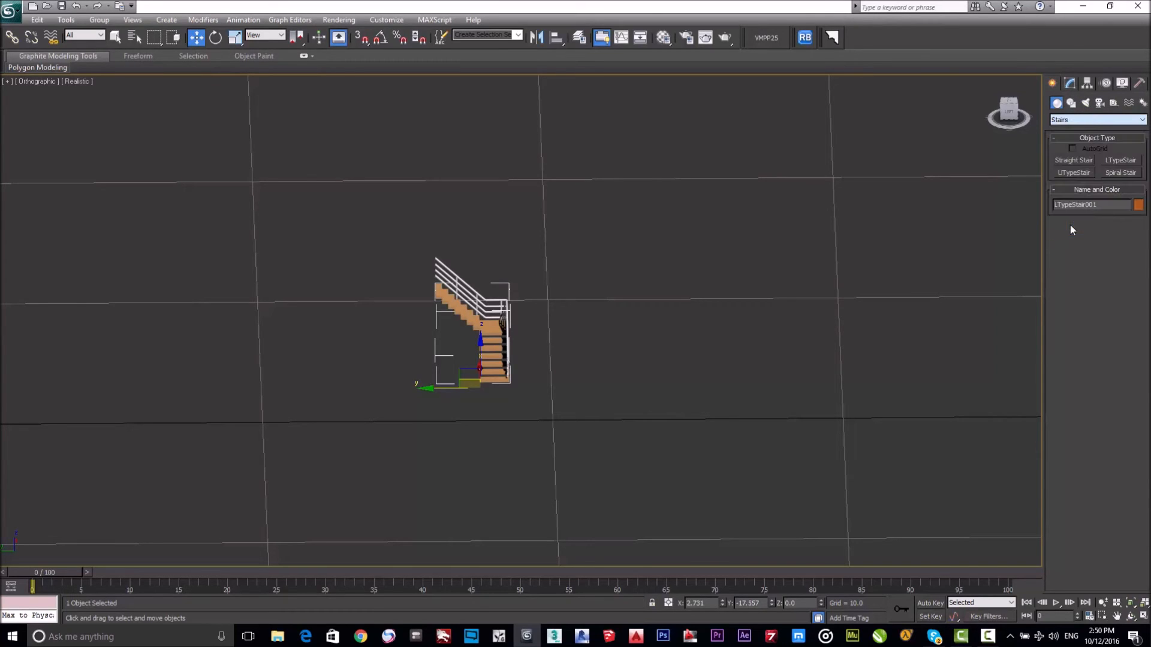
pyautogui.click(1077, 173)
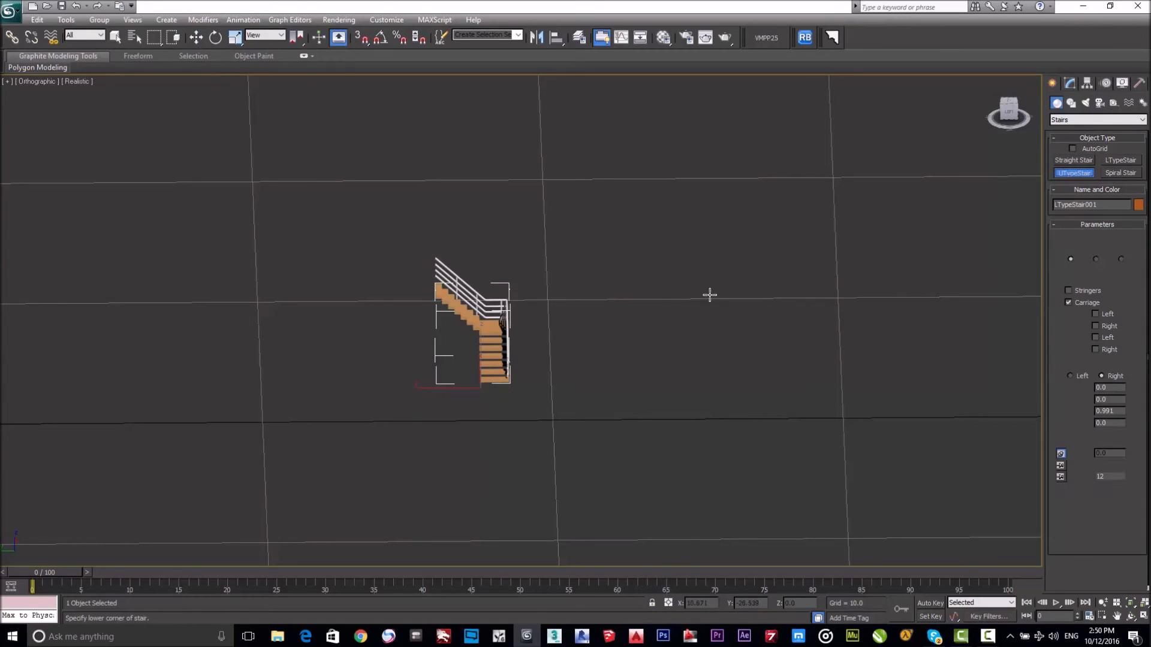
pyautogui.moveTo(646, 310); pyautogui.dragTo(708, 313)
pyautogui.rightClick(708, 313)
pyautogui.moveTo(604, 324); pyautogui.dragTo(680, 332)
pyautogui.click(681, 332)
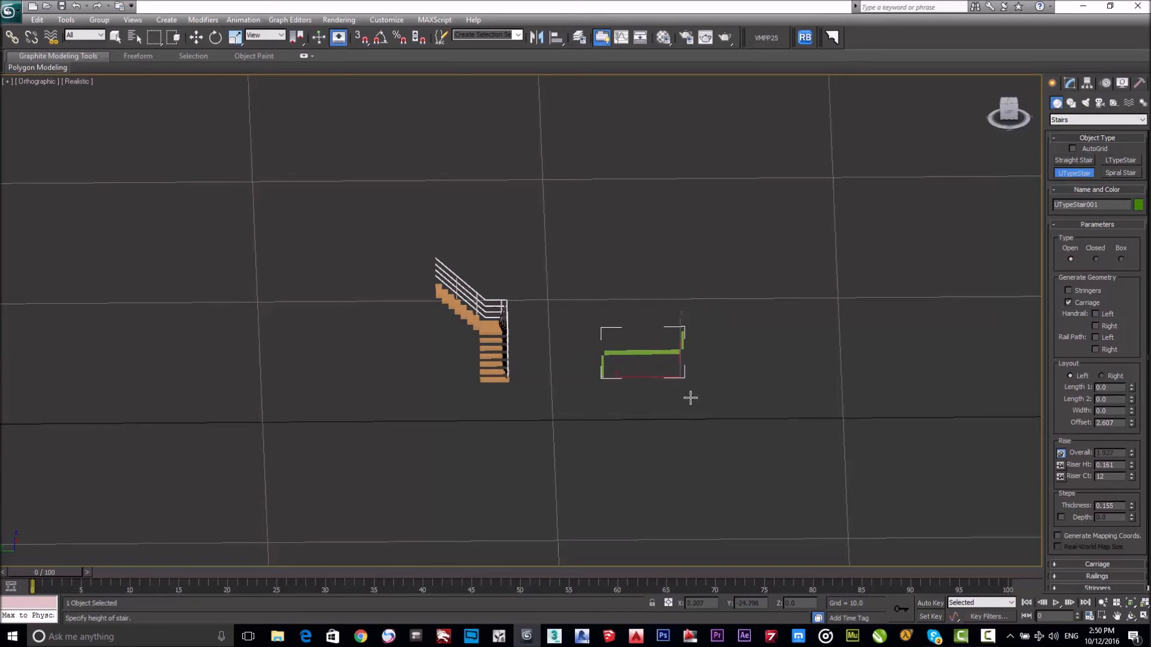
pyautogui.click(694, 433)
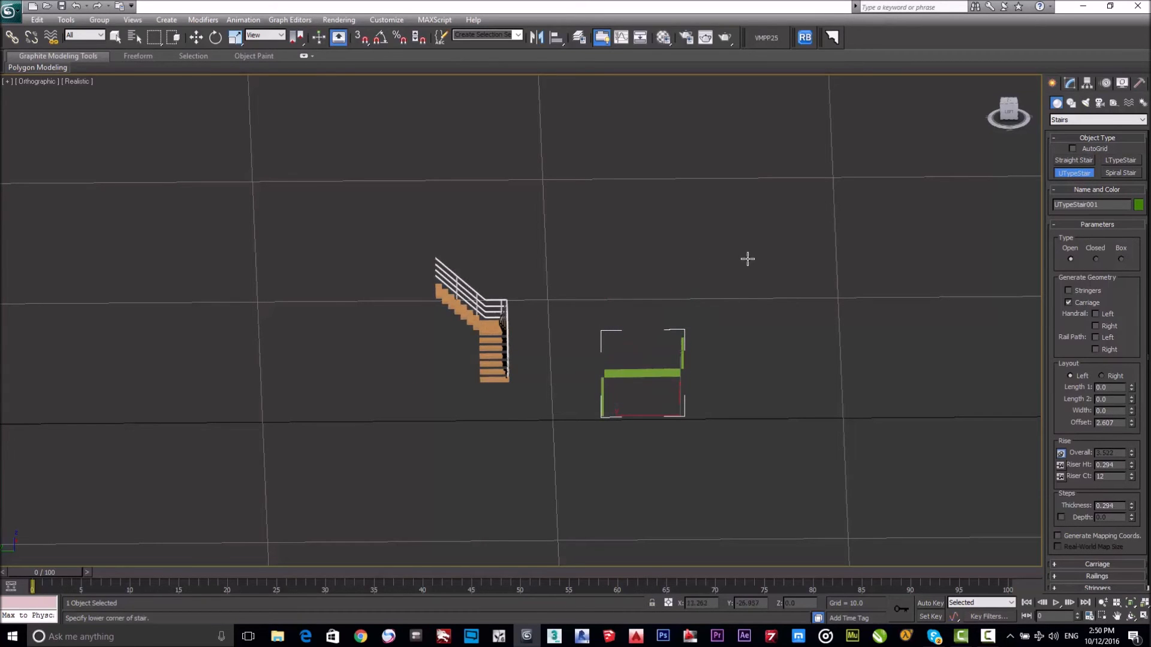
pyautogui.press('w')
pyautogui.keyDown('alt'); pyautogui.moveTo(753, 324); pyautogui.dragTo(866, 343, button='middle'); pyautogui.keyUp('alt')
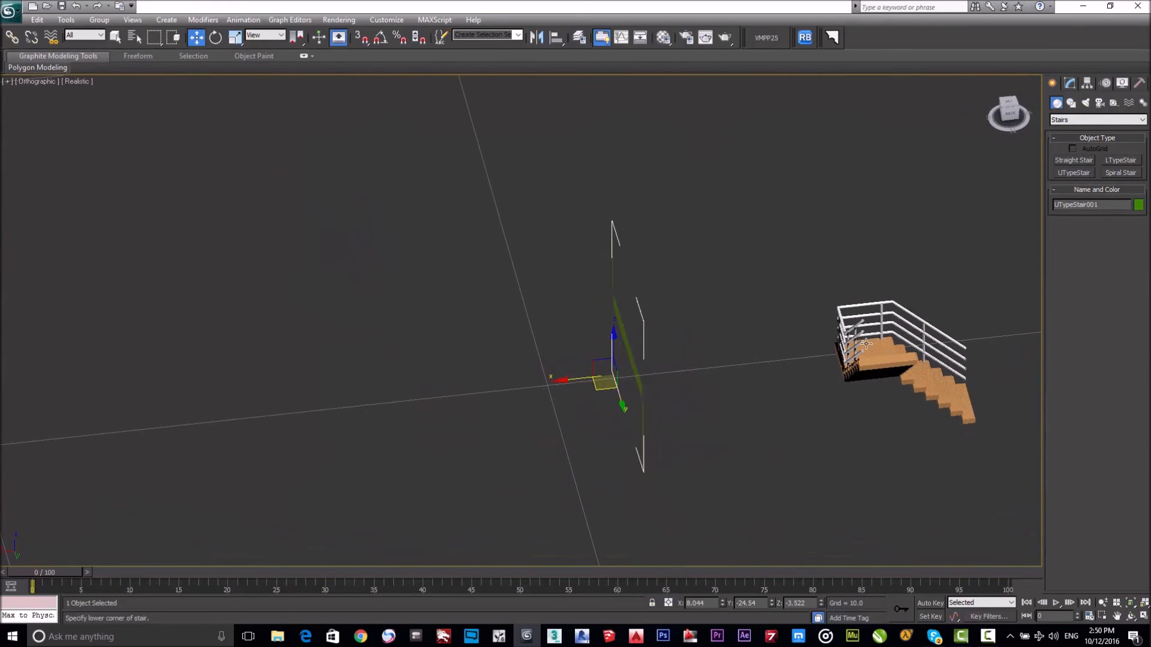
# Step: Set the U-type stair's layout offset to 0 and its width to 1.0 m
pyautogui.click(1069, 82)
pyautogui.scroll(-1, 1134, 340)
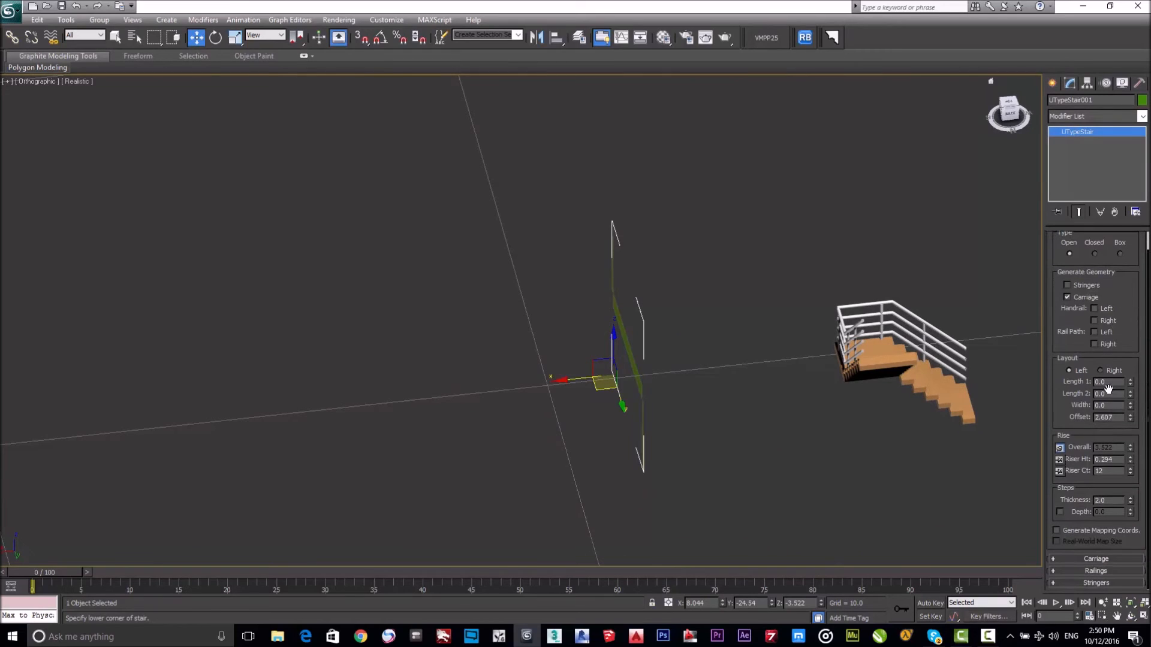
pyautogui.scroll(1, 1128, 342)
pyautogui.scroll(-1, 1130, 332)
pyautogui.doubleClick(1117, 419)
pyautogui.rightClick(1131, 418)
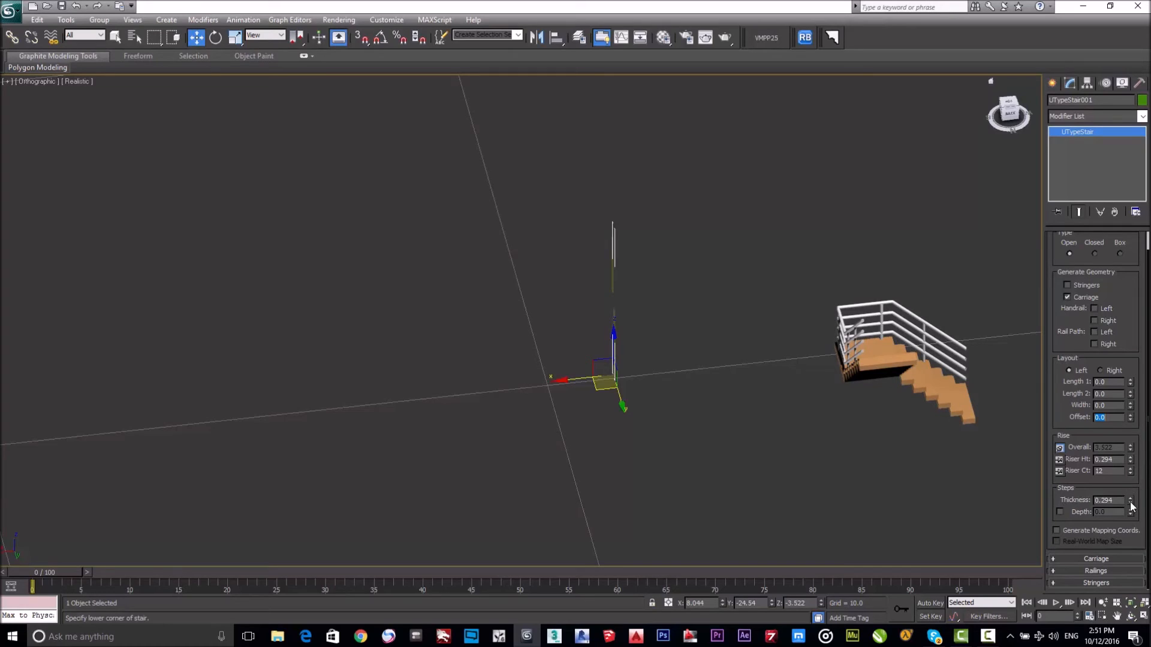
pyautogui.moveTo(1131, 407); pyautogui.dragTo(1130, 390)
pyautogui.doubleClick(1119, 406)
pyautogui.write('1')
pyautogui.press('Return')
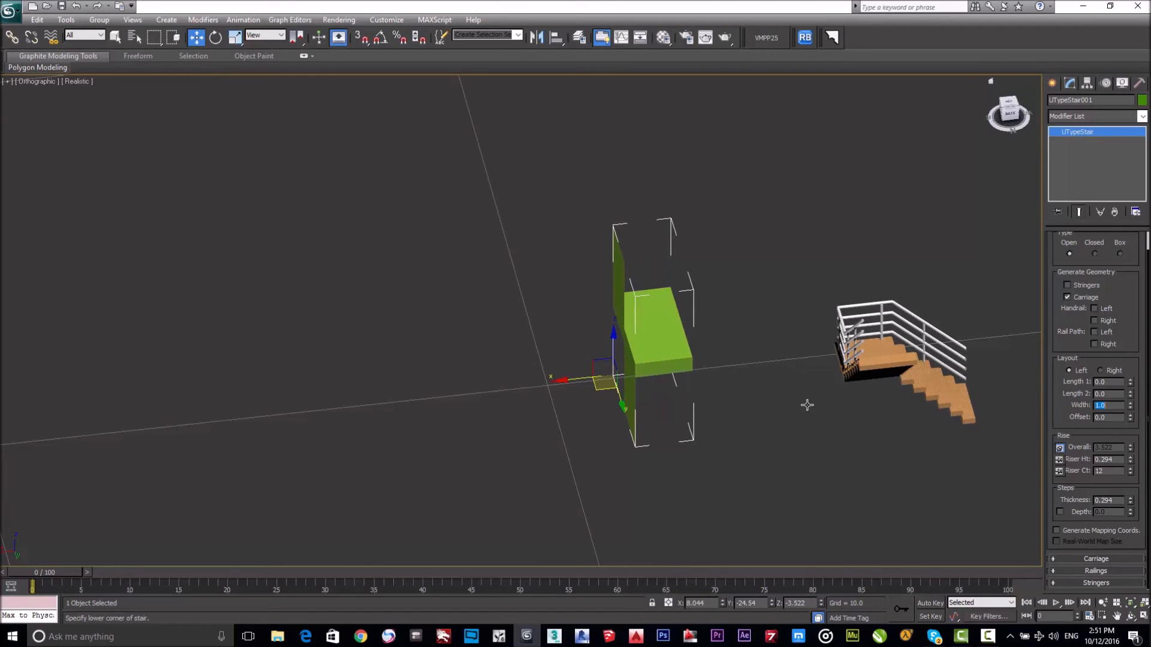
# Step: Set both flight lengths of the U-type stair, Length 1 and Length 2, to 1.5 m
pyautogui.keyDown('alt'); pyautogui.moveTo(806, 403); pyautogui.dragTo(652, 407, button='middle'); pyautogui.keyUp('alt')
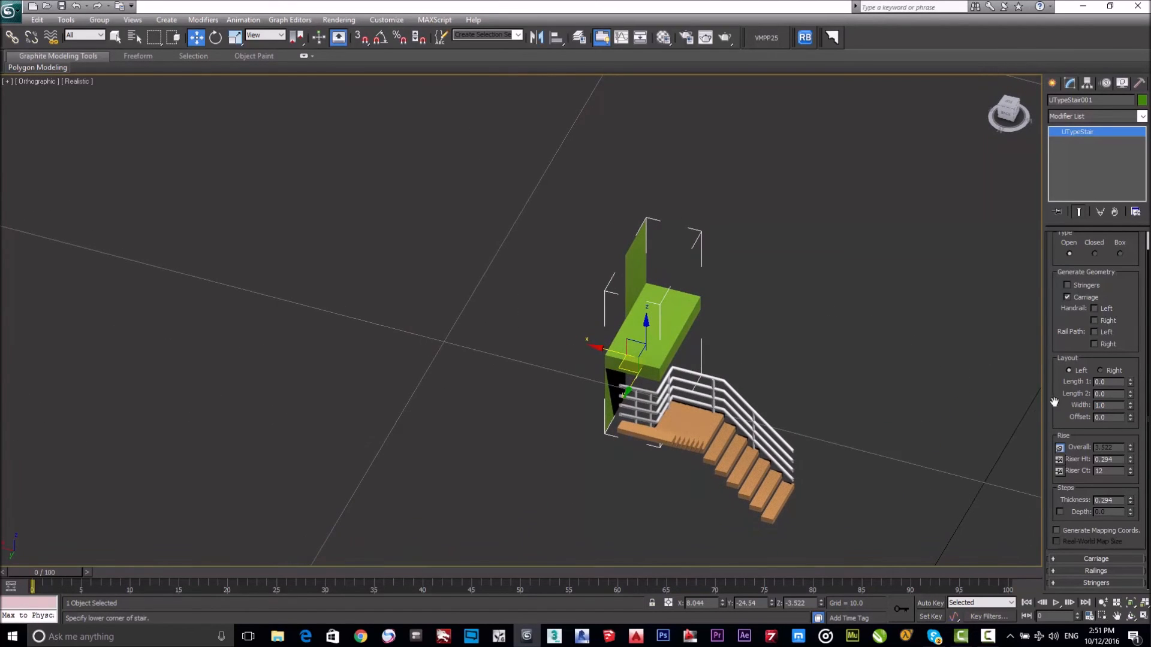
pyautogui.moveTo(1130, 381)
pyautogui.mouseDown()
pyautogui.moveTo(1131, 324)
pyautogui.moveTo(1123, 365)
pyautogui.mouseUp()
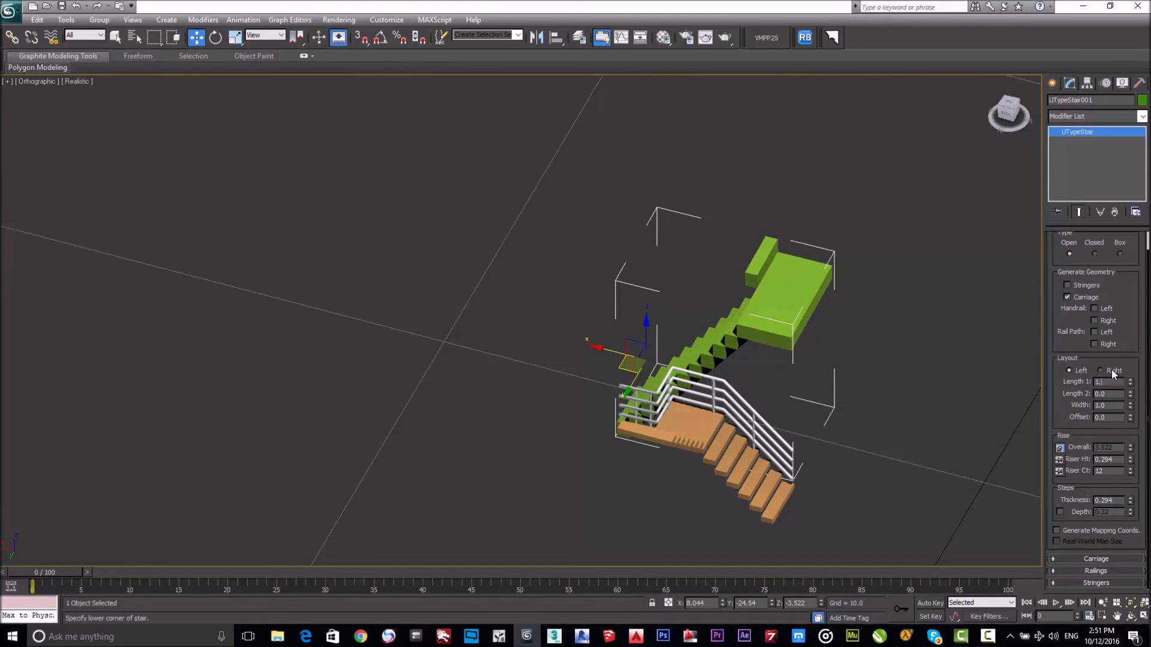
pyautogui.write('5')
pyautogui.press('Tab')
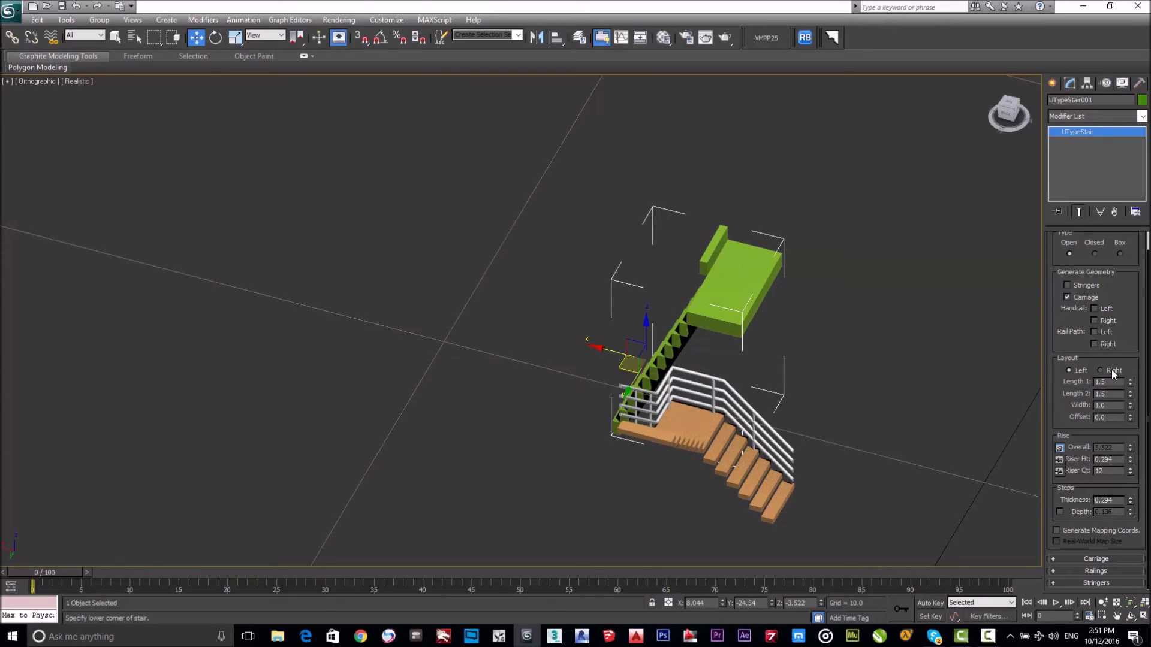
pyautogui.press('Return')
# Step: Try adjusting the offset between the U-type stair's flights, keep it at 0, and examine the stair from several sides and above
pyautogui.keyDown('alt'); pyautogui.moveTo(658, 356); pyautogui.dragTo(796, 370, button='middle'); pyautogui.keyUp('alt')
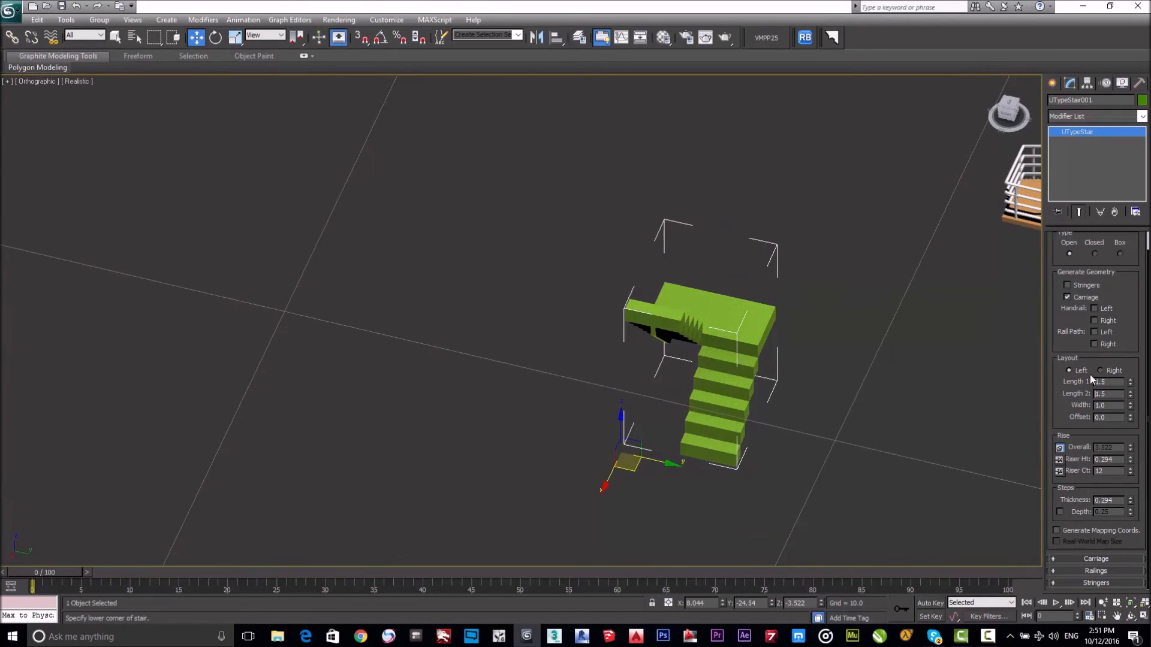
pyautogui.moveTo(1130, 419); pyautogui.dragTo(1130, 467)
pyautogui.keyDown('alt'); pyautogui.moveTo(766, 388); pyautogui.dragTo(721, 276, button='middle'); pyautogui.keyUp('alt')
pyautogui.moveTo(744, 347)
pyautogui.keyDown('alt'); pyautogui.mouseDown(button='middle')
pyautogui.moveTo(749, 362)
pyautogui.moveTo(725, 344)
pyautogui.mouseUp(button='middle'); pyautogui.keyUp('alt')
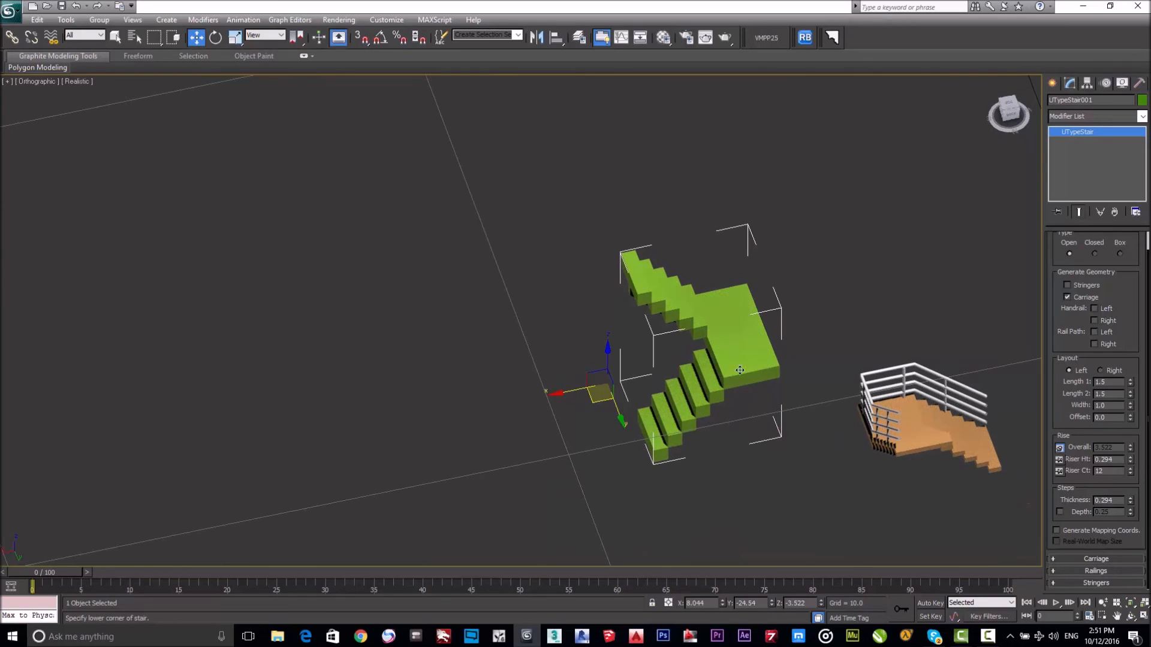
pyautogui.keyDown('alt'); pyautogui.moveTo(743, 306); pyautogui.dragTo(728, 358, button='middle'); pyautogui.keyUp('alt')
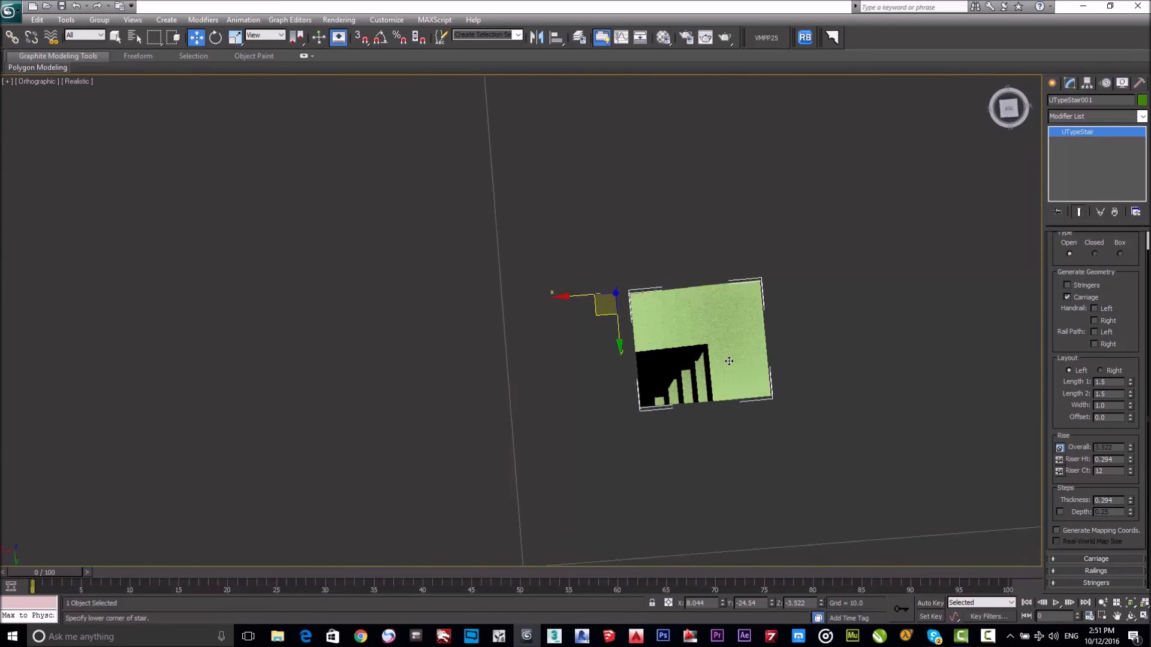
pyautogui.click(1009, 110)
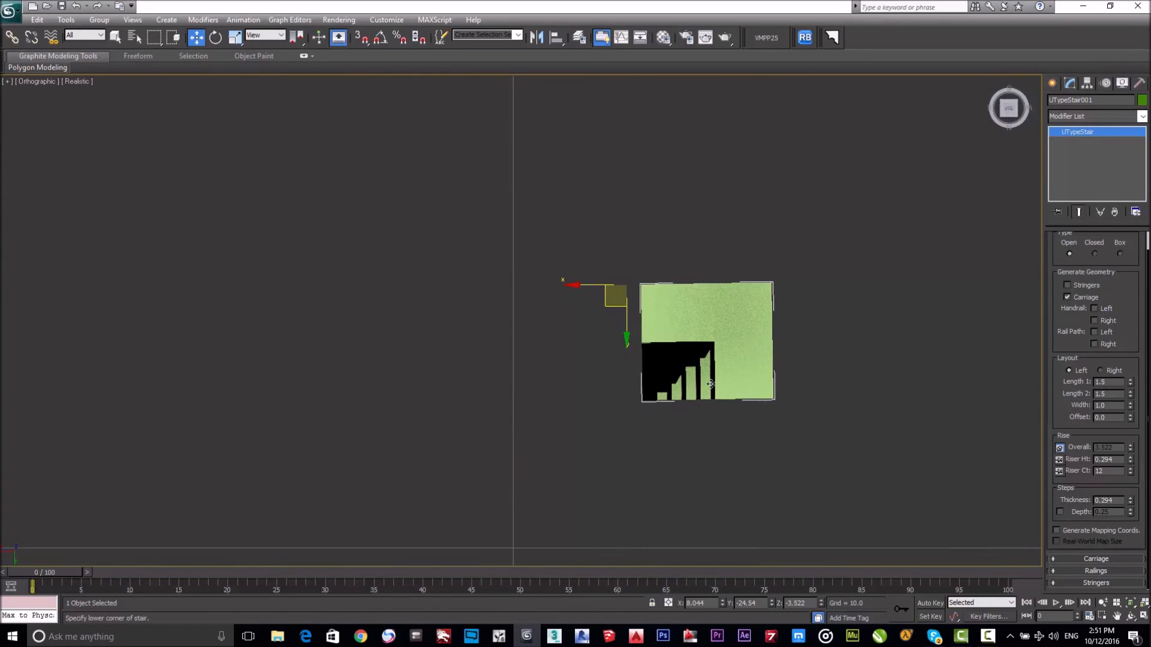
pyautogui.keyDown('alt'); pyautogui.moveTo(762, 381); pyautogui.dragTo(854, 350, button='middle'); pyautogui.keyUp('alt')
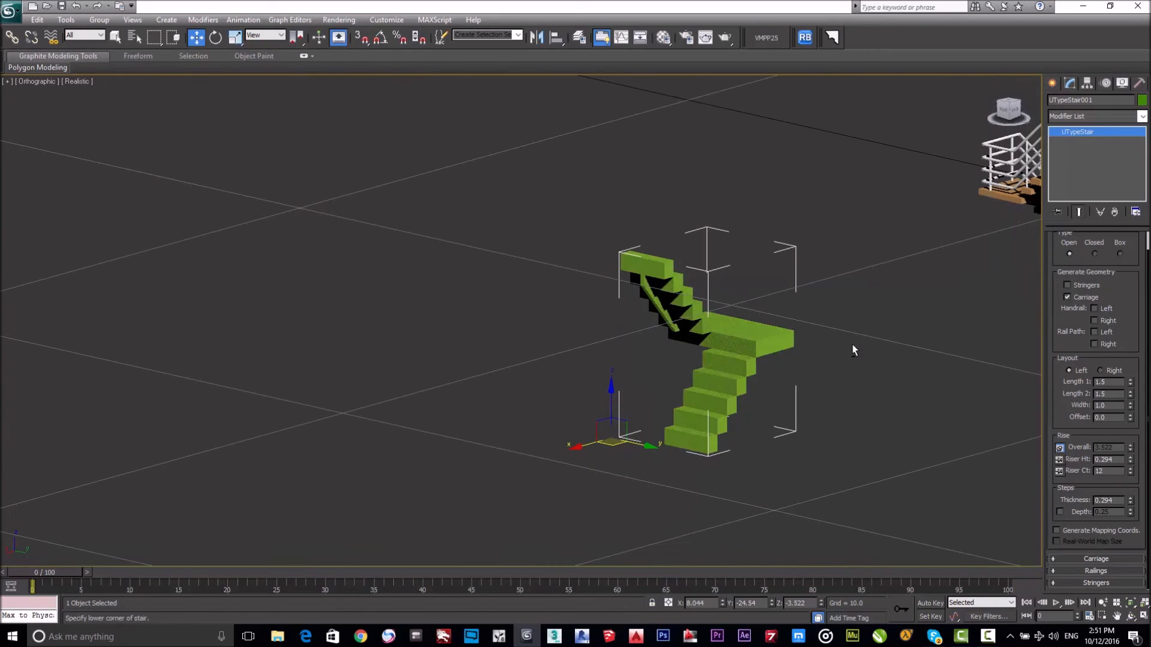
# Step: Turn off the U-type stair's carriage and change its object color to white
pyautogui.click(1067, 297)
pyautogui.keyDown('alt'); pyautogui.moveTo(941, 347); pyautogui.dragTo(804, 368, button='middle'); pyautogui.keyUp('alt')
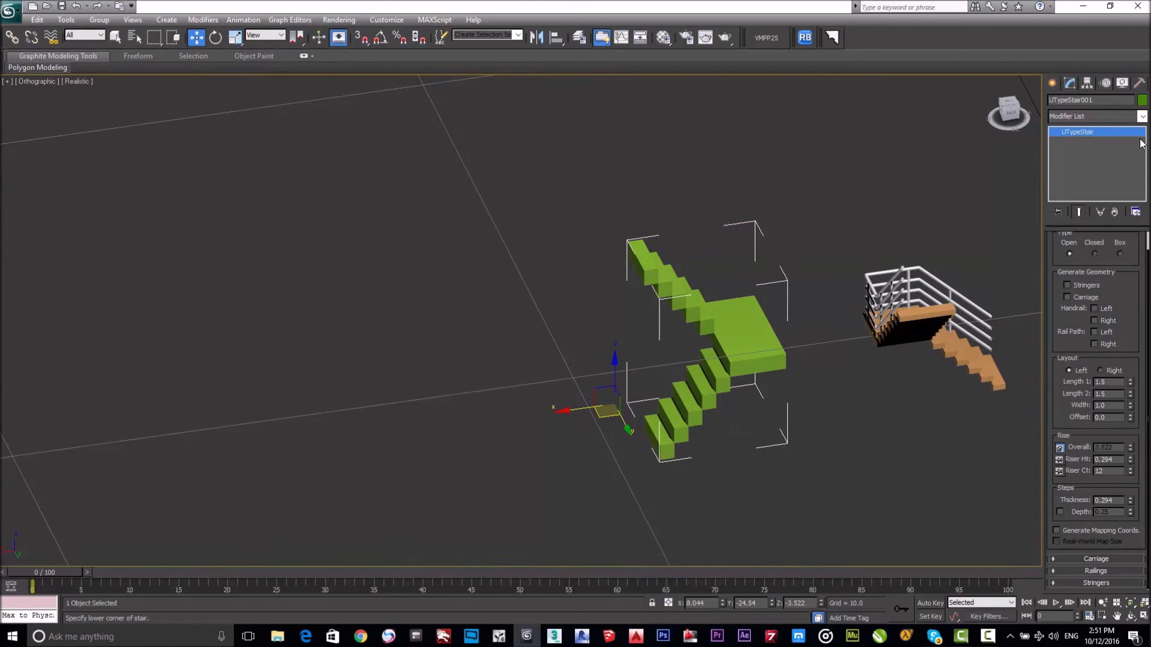
pyautogui.click(1141, 100)
pyautogui.click(679, 343)
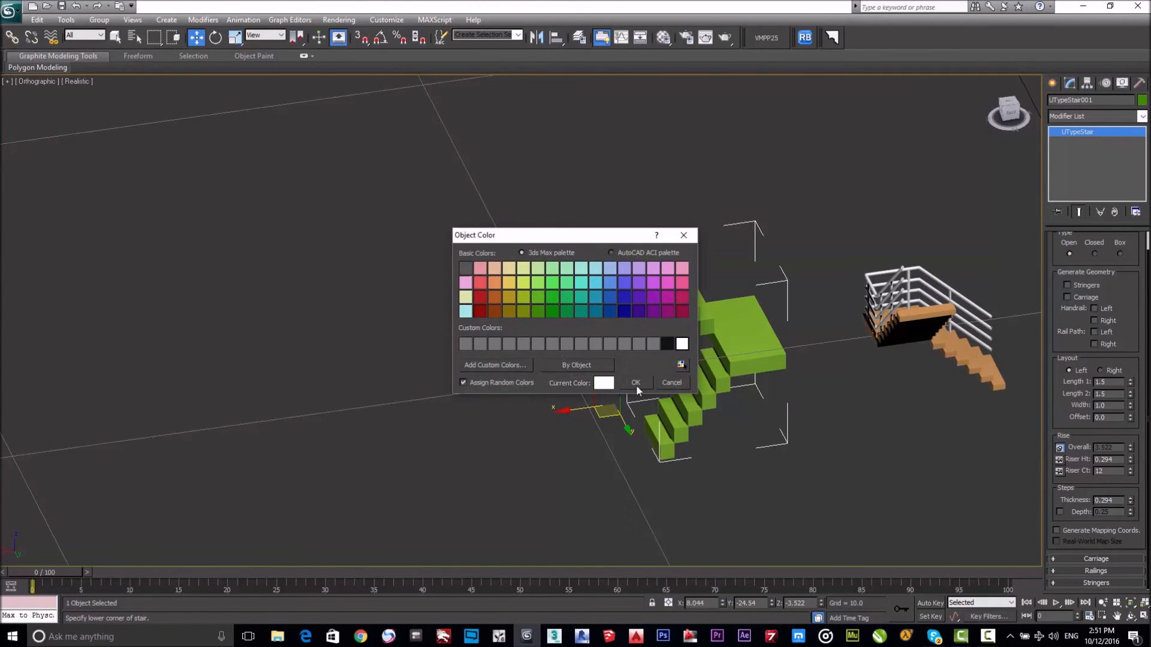
pyautogui.click(635, 381)
# Step: Set the U-type stair's step thickness to 0.1 m and its riser height to 0.2 m
pyautogui.keyDown('alt'); pyautogui.moveTo(719, 392); pyautogui.dragTo(845, 377, button='middle'); pyautogui.keyUp('alt')
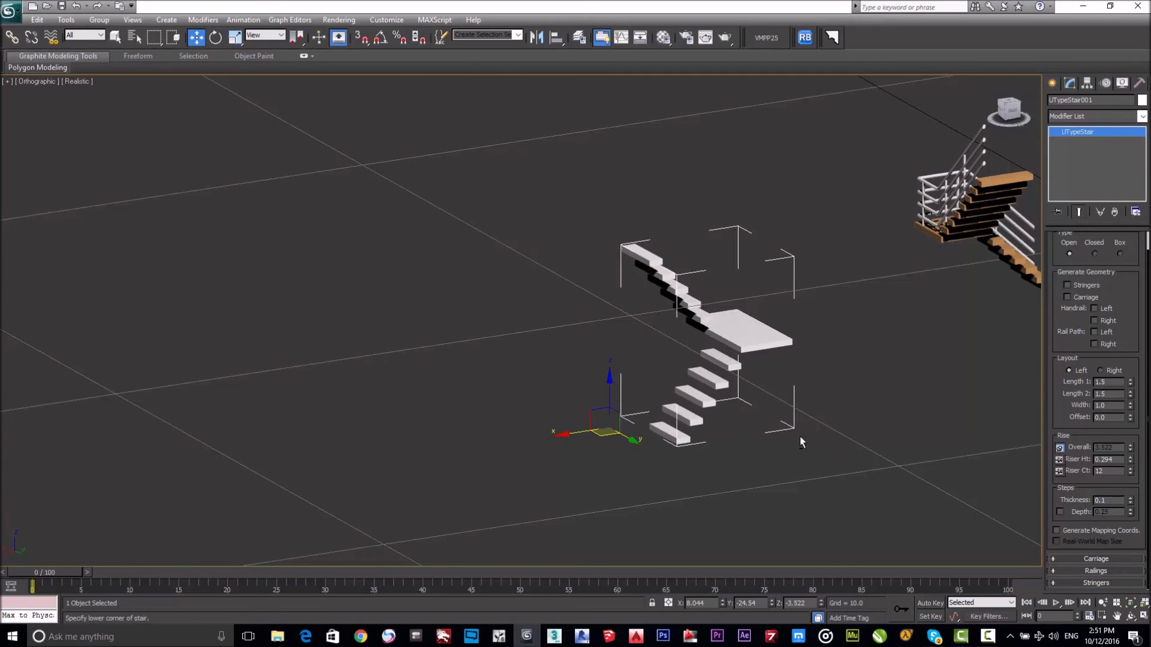
pyautogui.keyDown('alt'); pyautogui.moveTo(805, 438); pyautogui.dragTo(800, 444, button='middle'); pyautogui.keyUp('alt')
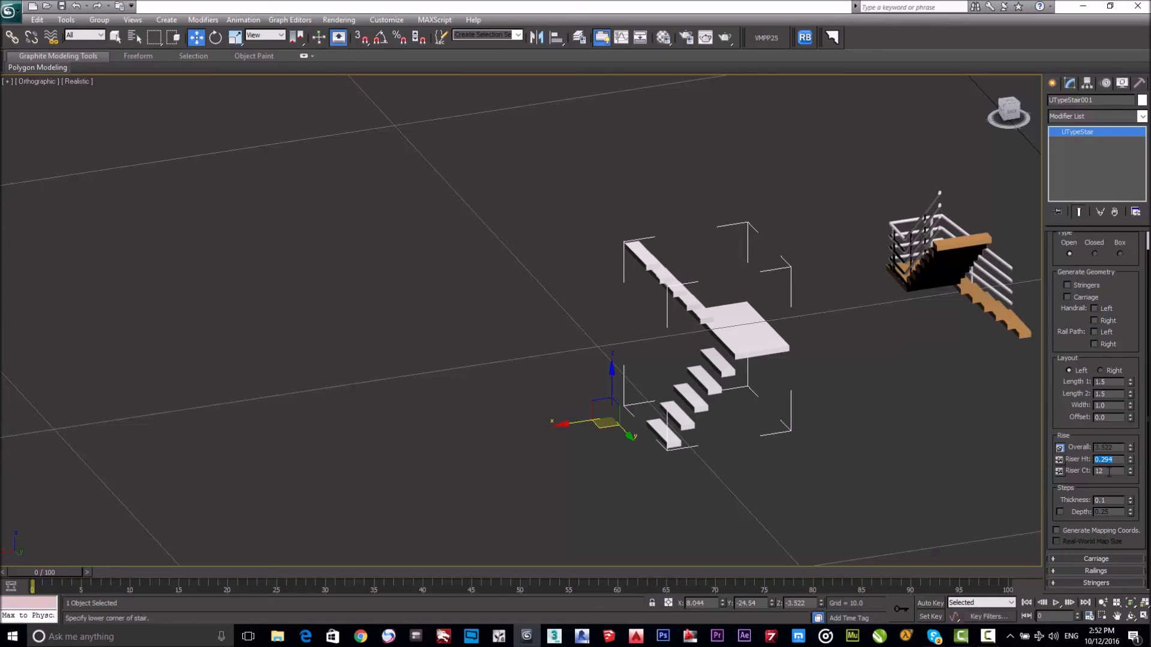
pyautogui.write('0.2')
pyautogui.press('Return')
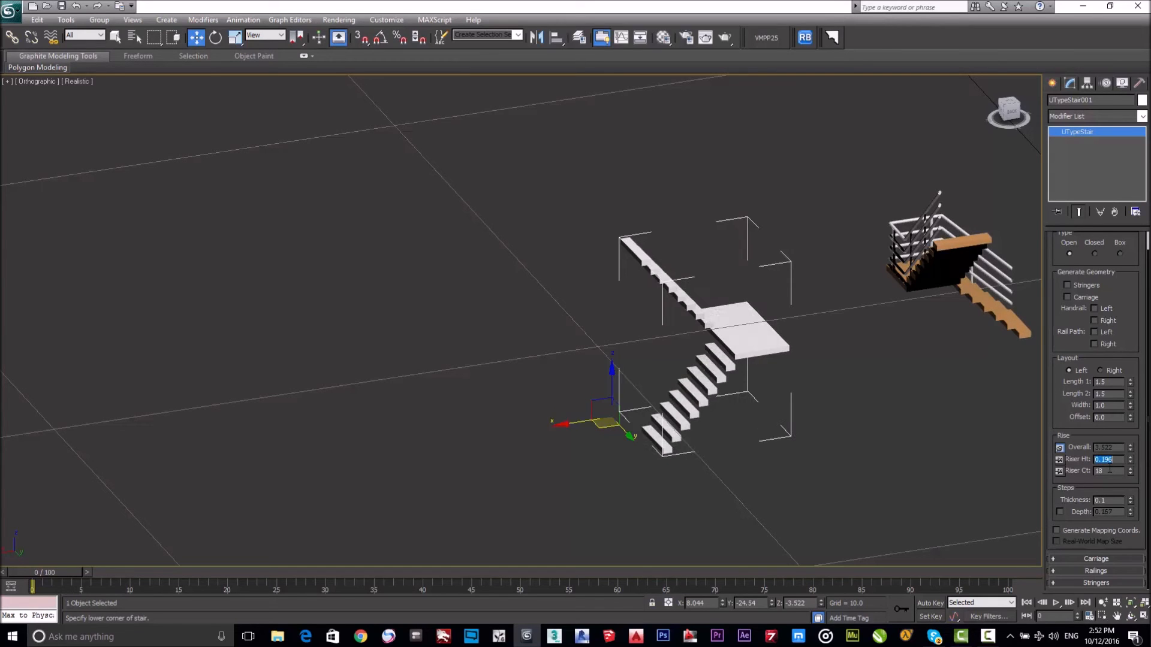
# Step: Generate left and right rail paths for the U-type stair and set its railing height to 0
pyautogui.keyDown('alt'); pyautogui.moveTo(828, 407); pyautogui.dragTo(739, 408, button='middle'); pyautogui.keyUp('alt')
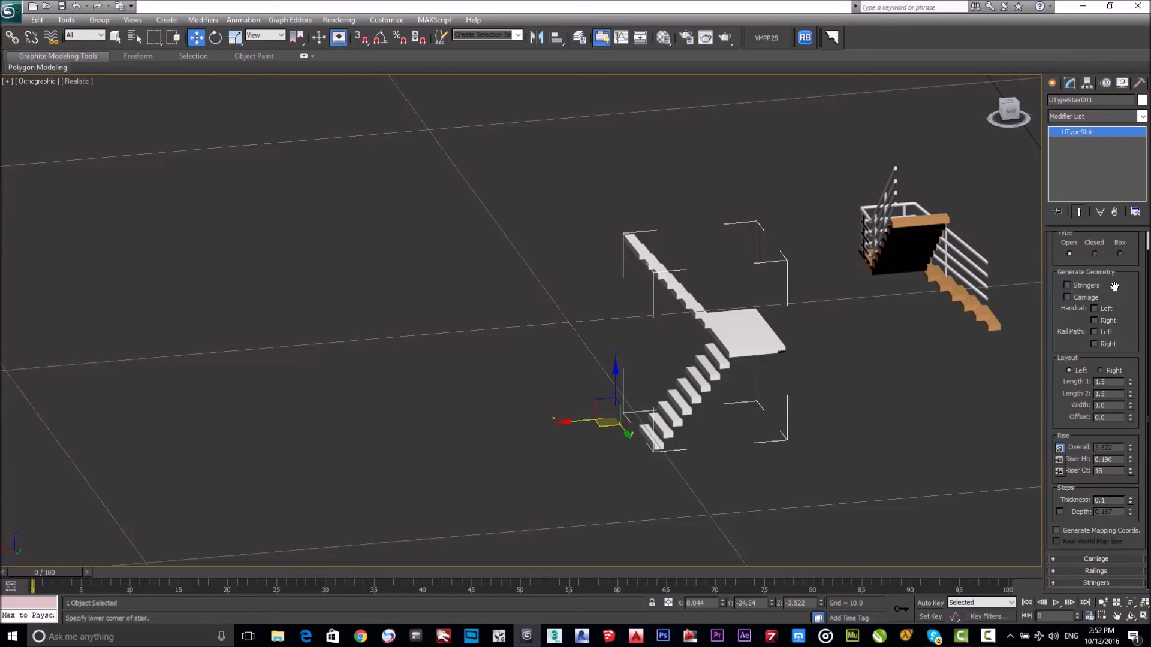
pyautogui.scroll(1, 1105, 425)
pyautogui.click(1095, 352)
pyautogui.click(1093, 364)
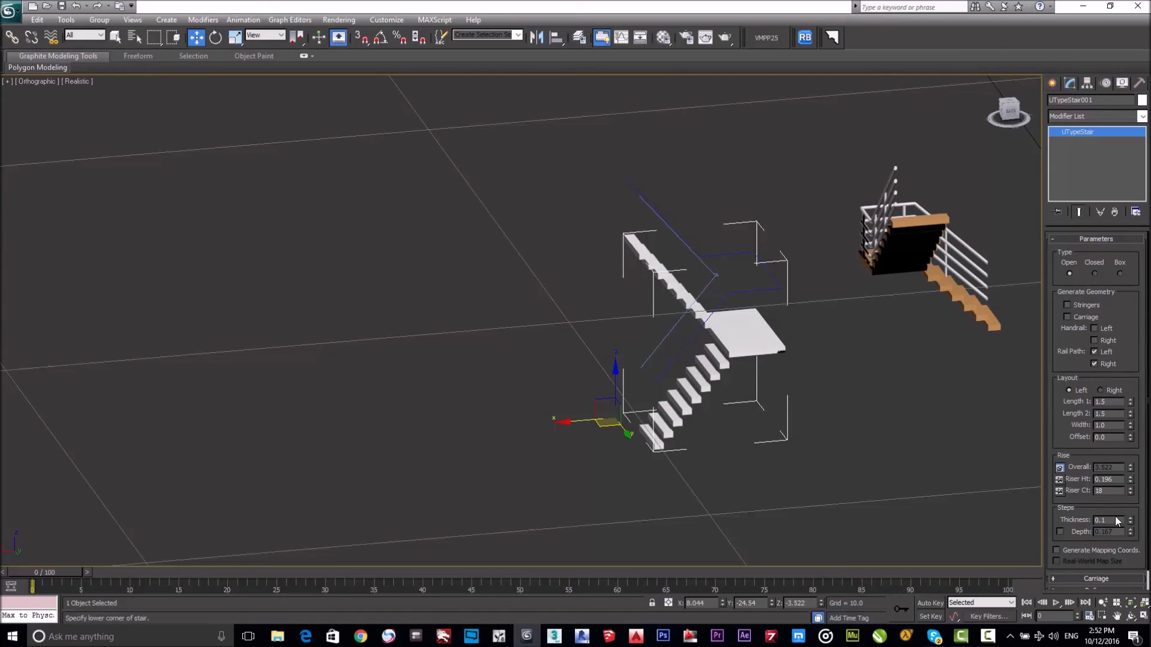
pyautogui.scroll(-4, 1110, 511)
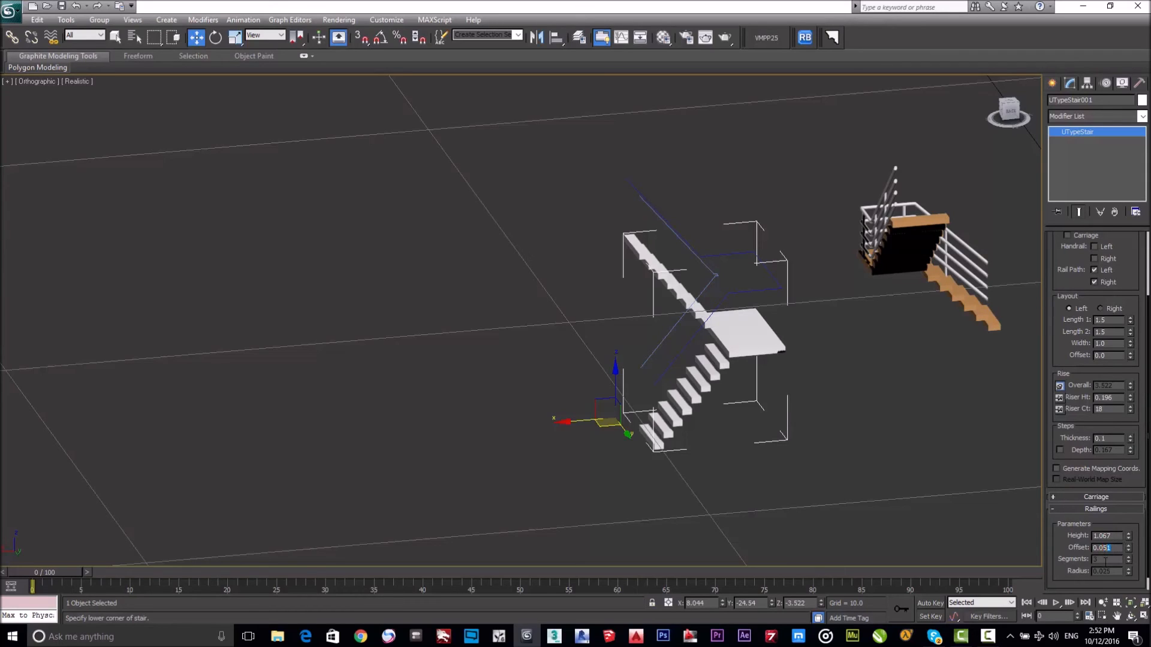
pyautogui.rightClick(1129, 535)
pyautogui.scroll(5, 763, 484)
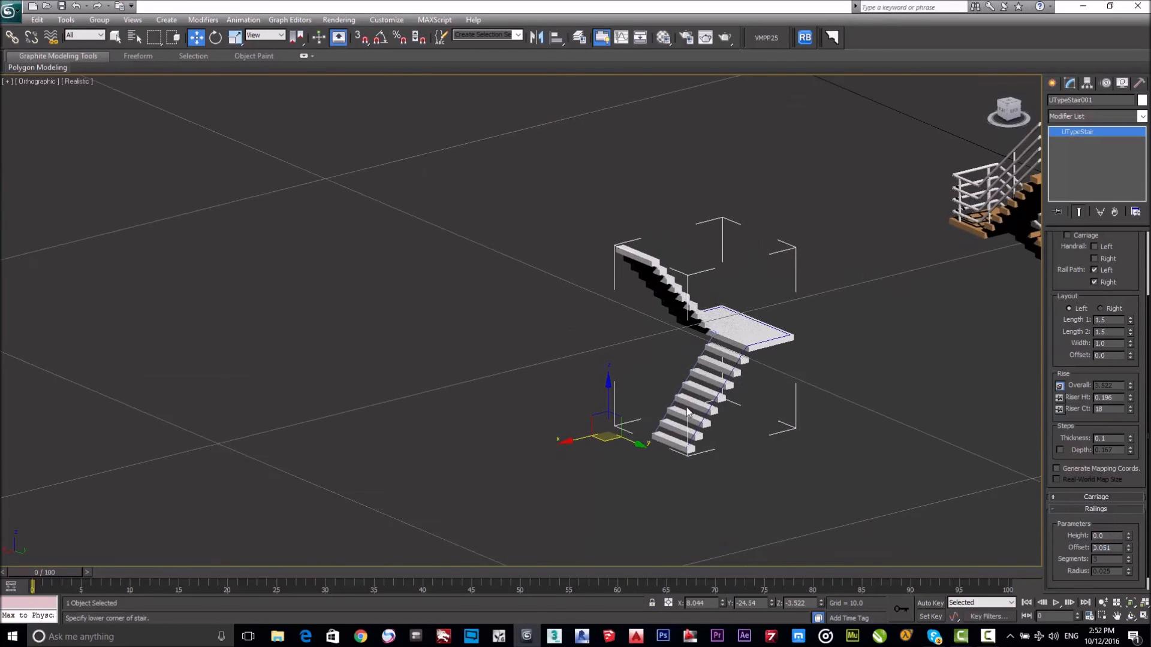
pyautogui.moveTo(921, 461); pyautogui.dragTo(657, 395, button='middle')
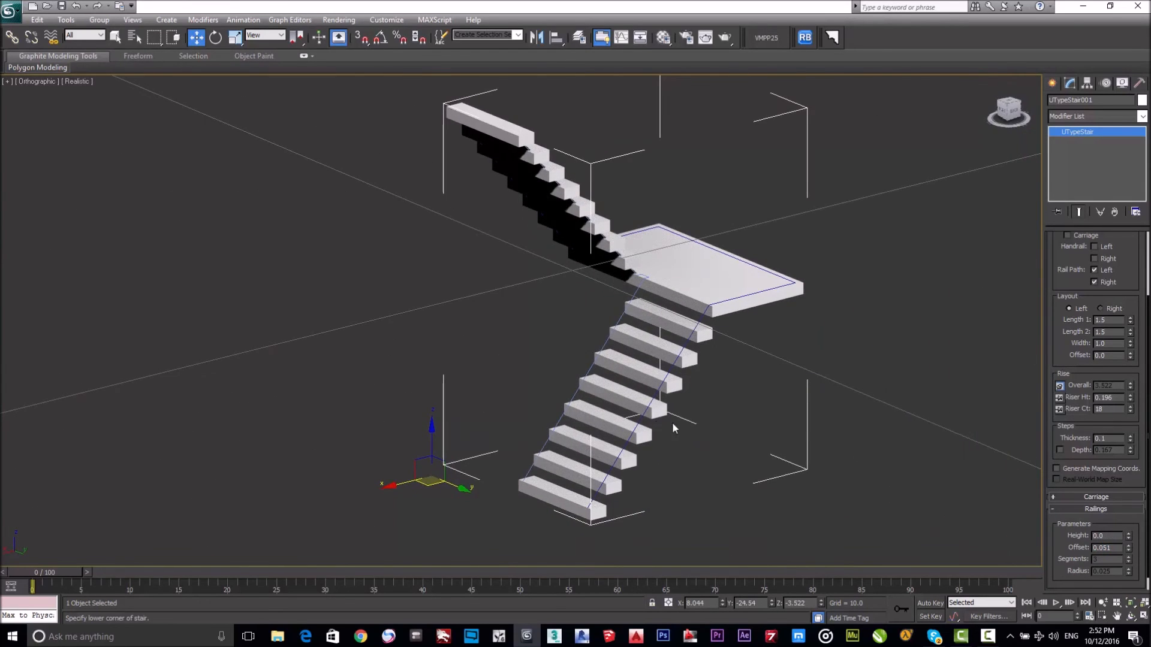
pyautogui.scroll(-4, 685, 406)
pyautogui.scroll(2, 754, 407)
pyautogui.keyDown('alt'); pyautogui.moveTo(790, 406); pyautogui.dragTo(755, 418, button='middle'); pyautogui.keyUp('alt')
# Step: Draw an open counterclockwise spiral stair beside the U-type stair, about 1.42 m in radius and 4.01 m high
pyautogui.scroll(-4, 762, 384)
pyautogui.keyDown('alt'); pyautogui.moveTo(764, 375); pyautogui.dragTo(622, 402, button='middle'); pyautogui.keyUp('alt')
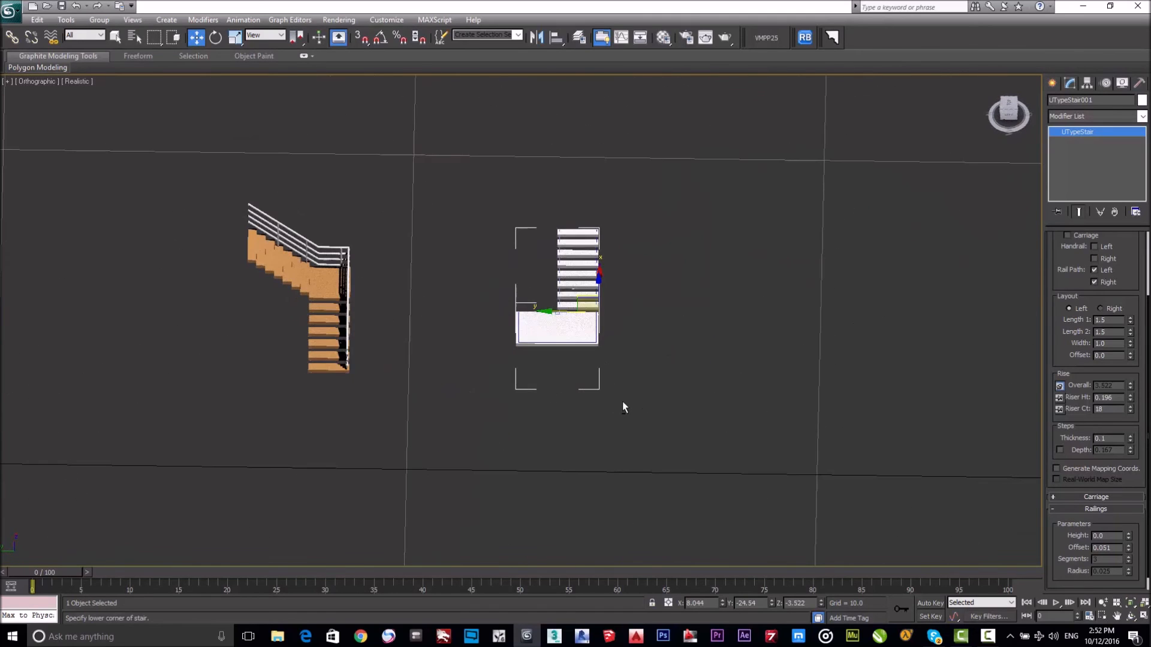
pyautogui.click(1053, 84)
pyautogui.click(1116, 175)
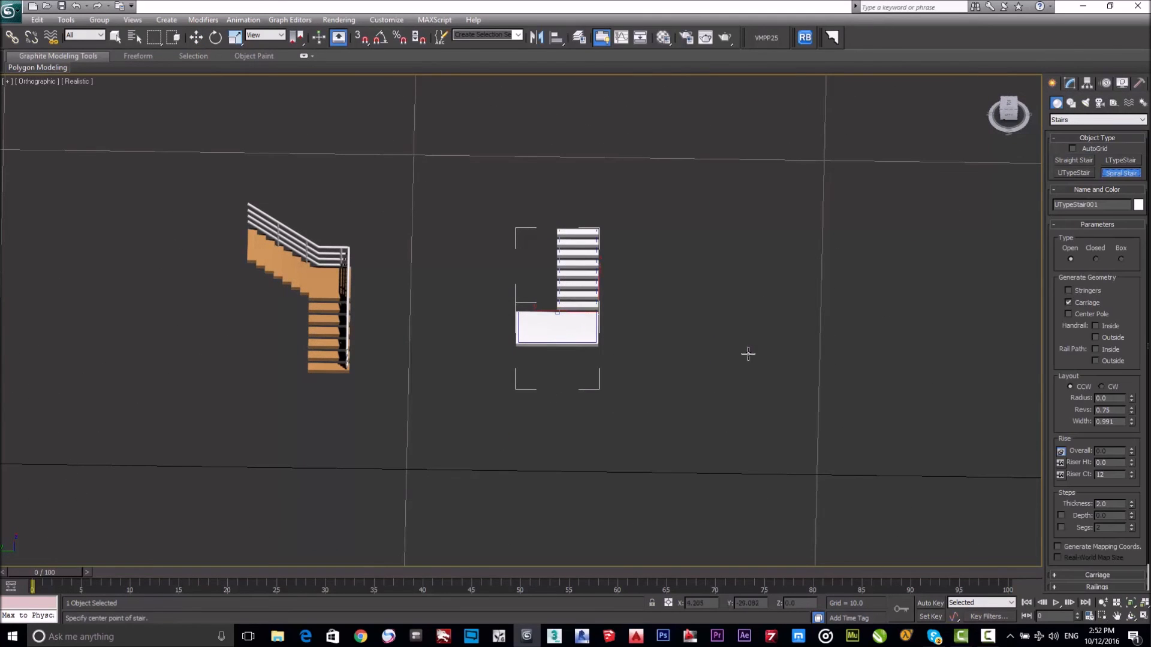
pyautogui.moveTo(729, 326); pyautogui.dragTo(754, 336)
pyautogui.rightClick(743, 310)
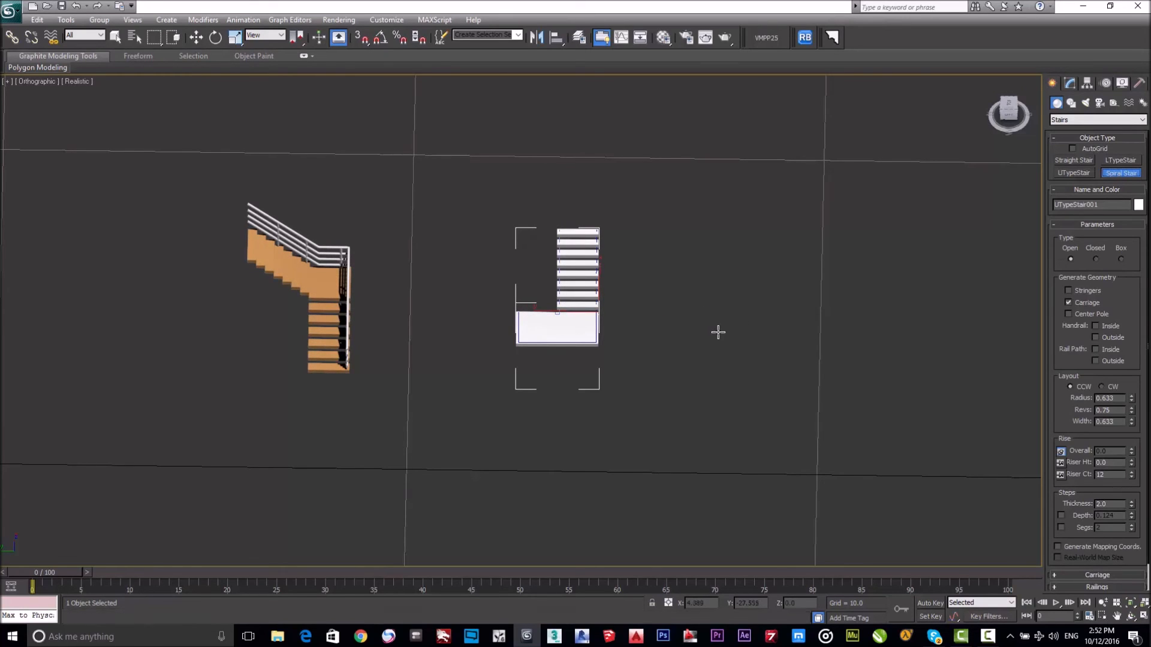
pyautogui.moveTo(724, 329); pyautogui.dragTo(738, 378)
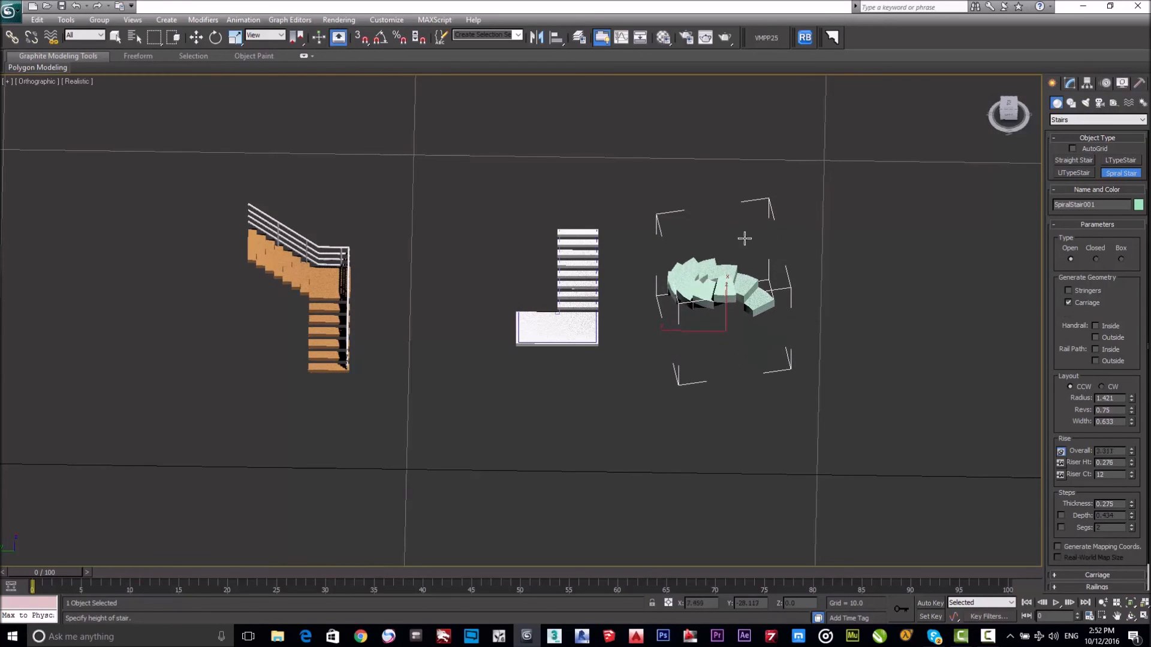
pyautogui.click(750, 208)
pyautogui.rightClick(848, 289)
# Step: Set the spiral stair's radius to 1.0 m
pyautogui.keyDown('alt'); pyautogui.moveTo(859, 329); pyautogui.dragTo(751, 330, button='middle'); pyautogui.keyUp('alt')
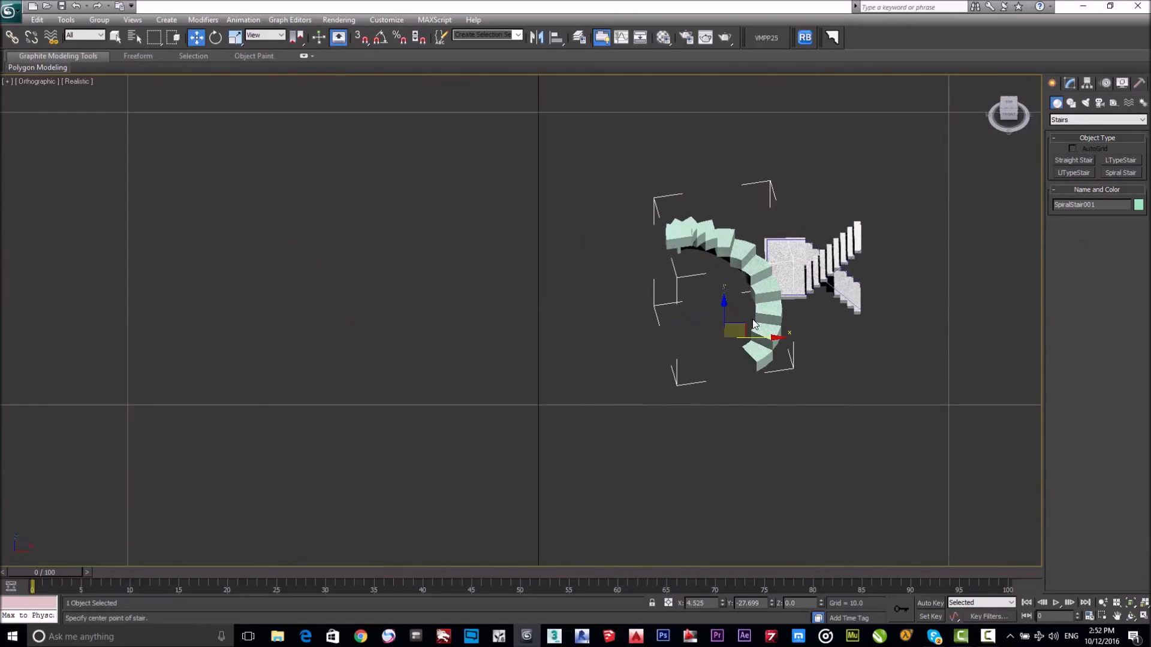
pyautogui.click(1070, 83)
pyautogui.keyDown('alt'); pyautogui.moveTo(799, 338); pyautogui.dragTo(821, 401, button='middle'); pyautogui.keyUp('alt')
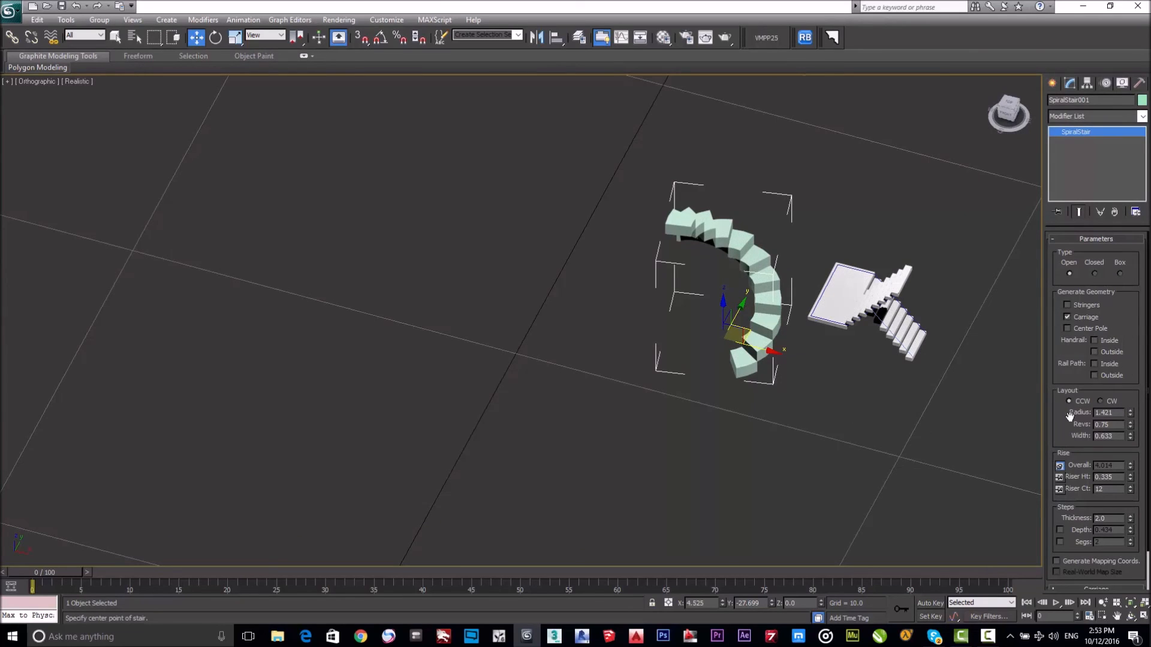
pyautogui.moveTo(1131, 420)
pyautogui.mouseDown()
pyautogui.moveTo(1132, 443)
pyautogui.moveTo(1133, 416)
pyautogui.mouseUp()
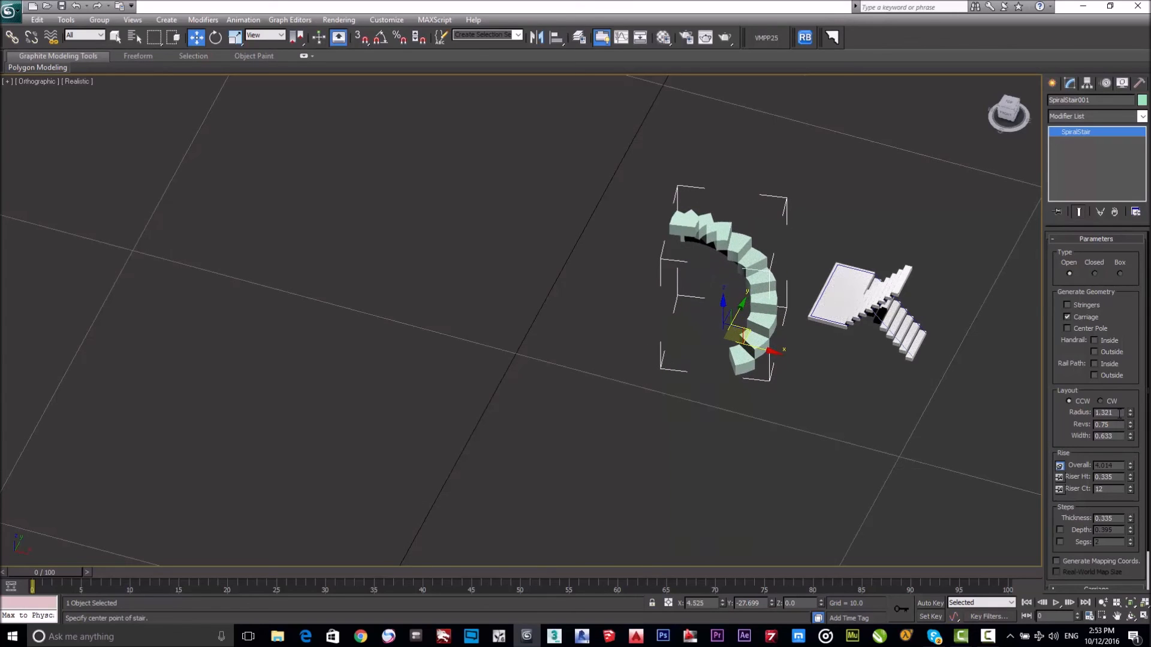
pyautogui.press('Return')
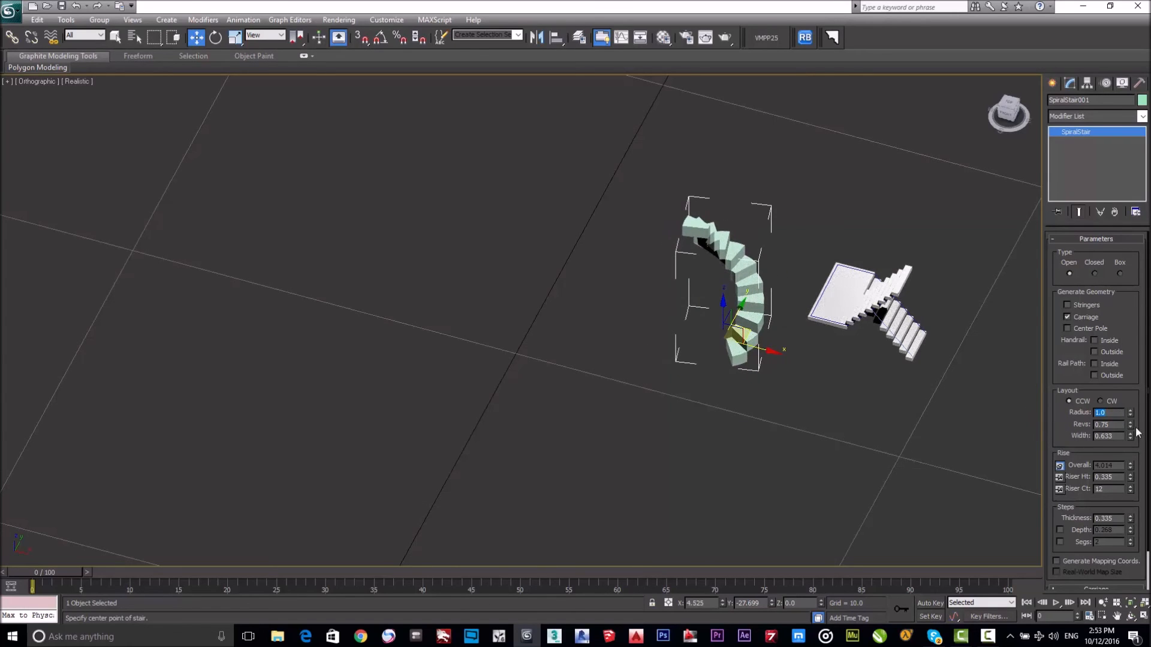
# Step: Try 1 and 2 revolutions for the spiral stair in the top view, and restore 0.75
pyautogui.moveTo(1130, 424)
pyautogui.mouseDown()
pyautogui.moveTo(1095, 227)
pyautogui.moveTo(1120, 396)
pyautogui.moveTo(1145, 374)
pyautogui.moveTo(1140, 338)
pyautogui.moveTo(1104, 424)
pyautogui.moveTo(1144, 400)
pyautogui.moveTo(1137, 423)
pyautogui.mouseUp()
pyautogui.press('t')
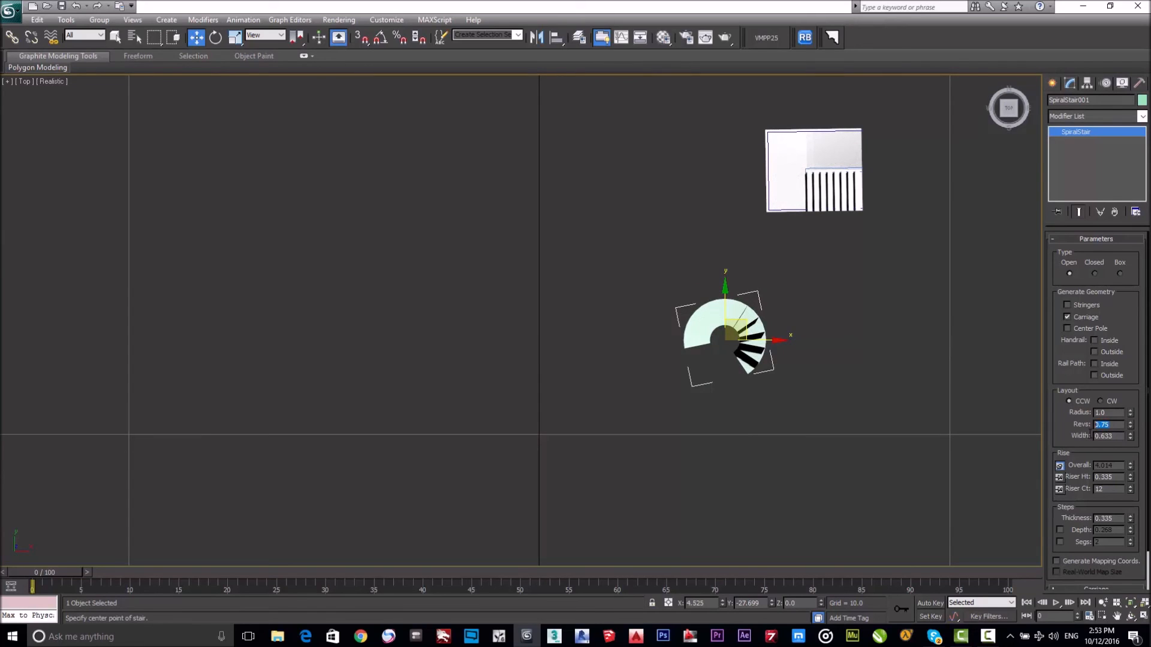
pyautogui.write('1')
pyautogui.press('Return')
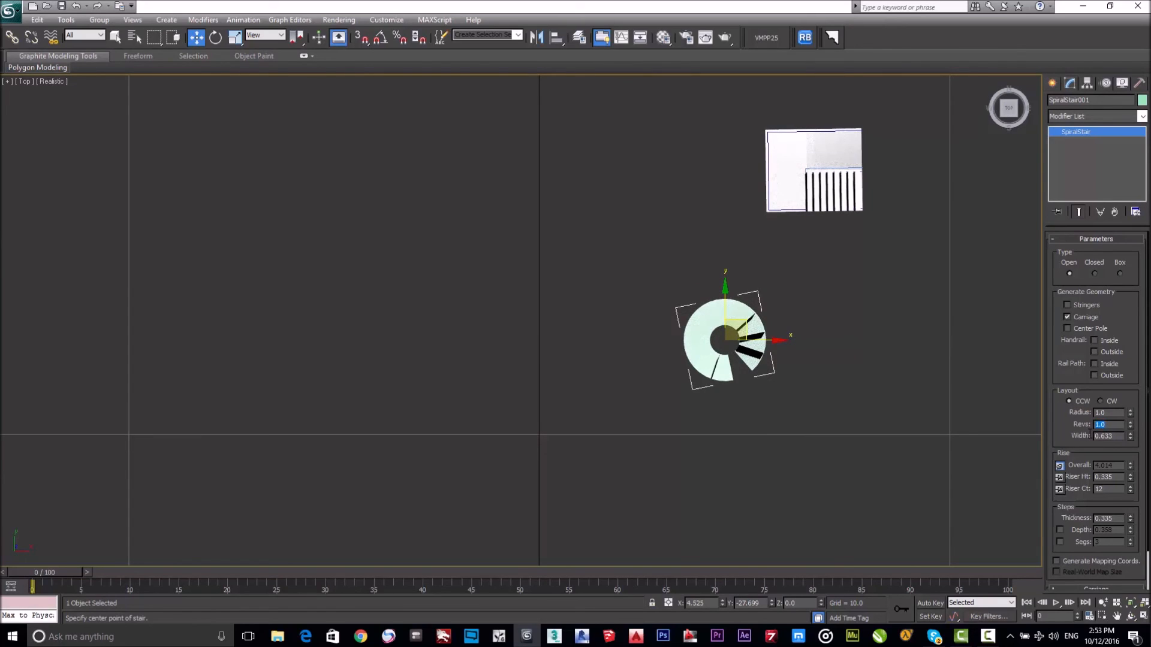
pyautogui.write('2')
pyautogui.press('Return')
pyautogui.press('Return')
pyautogui.keyDown('alt'); pyautogui.moveTo(852, 378); pyautogui.dragTo(838, 302, button='middle'); pyautogui.keyUp('alt')
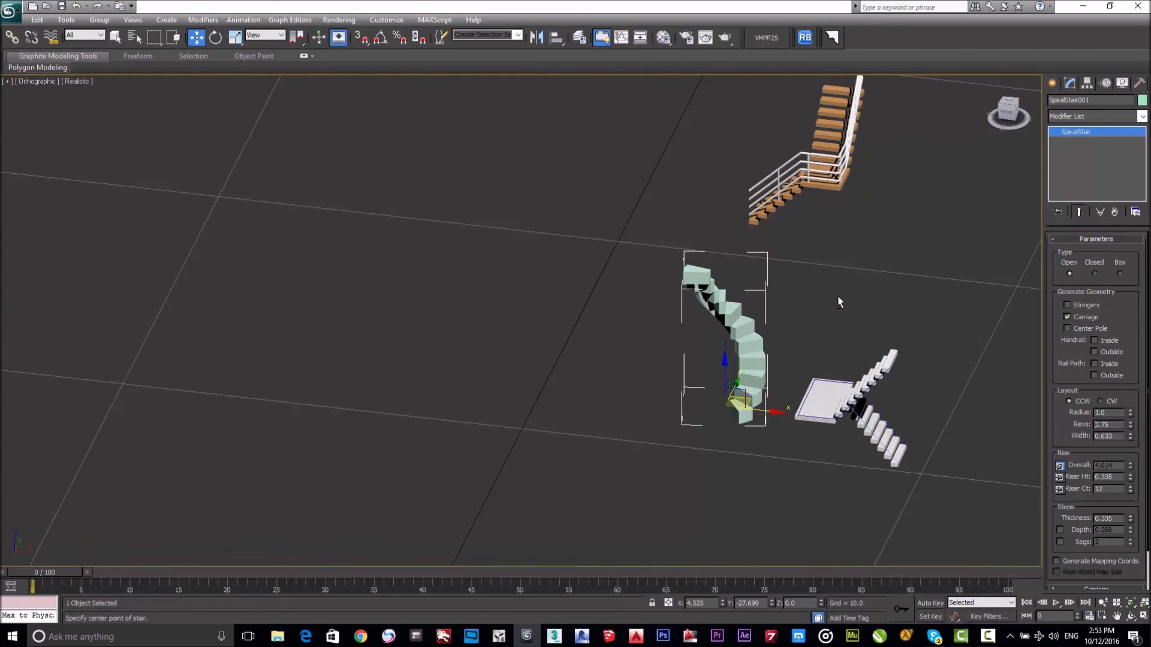
# Step: Set the spiral stair's width to 1.0 m and check the treads from another side
pyautogui.moveTo(1074, 441); pyautogui.dragTo(1112, 414)
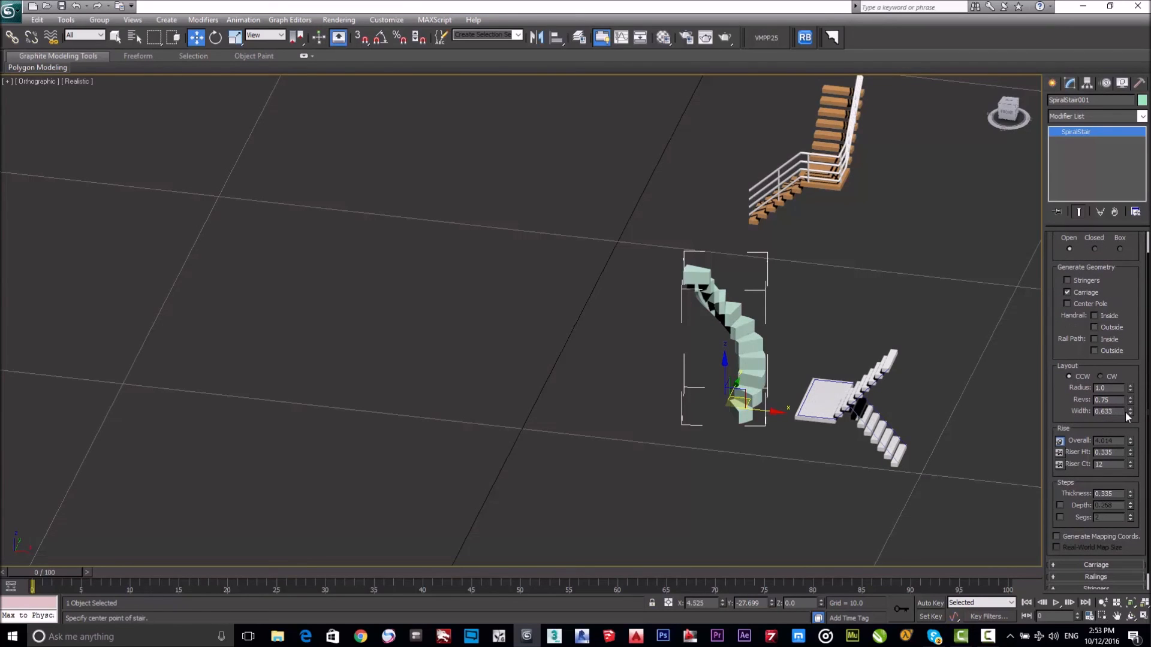
pyautogui.click(1093, 415)
pyautogui.write('1')
pyautogui.press('Return')
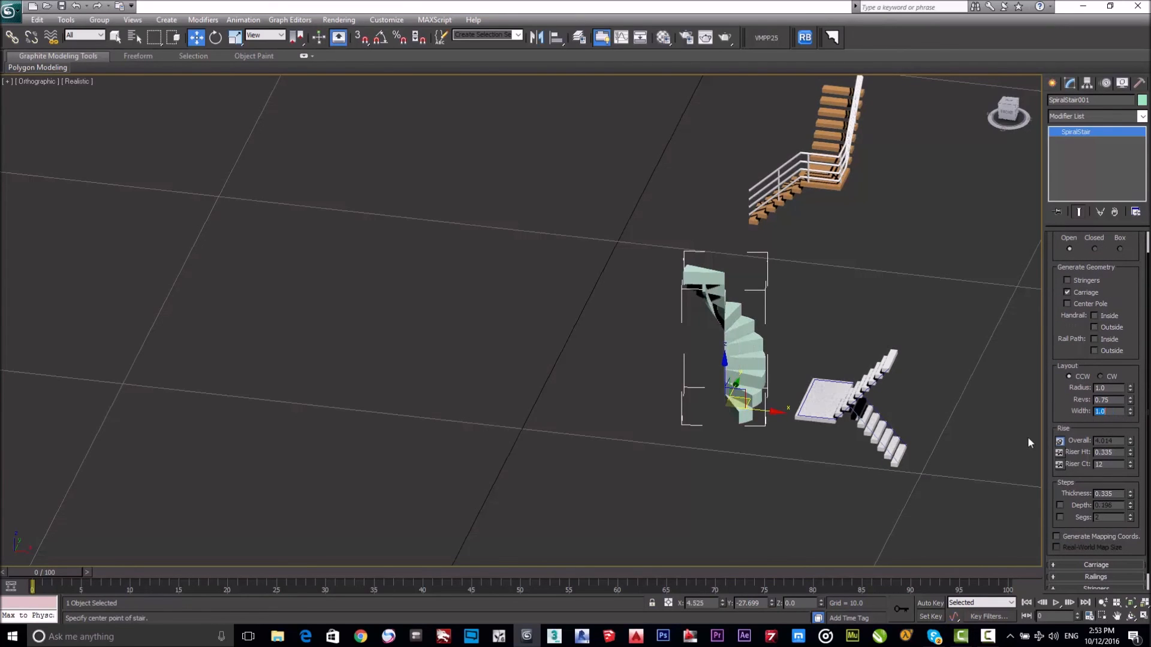
pyautogui.keyDown('alt'); pyautogui.moveTo(779, 418); pyautogui.dragTo(689, 420, button='middle'); pyautogui.keyUp('alt')
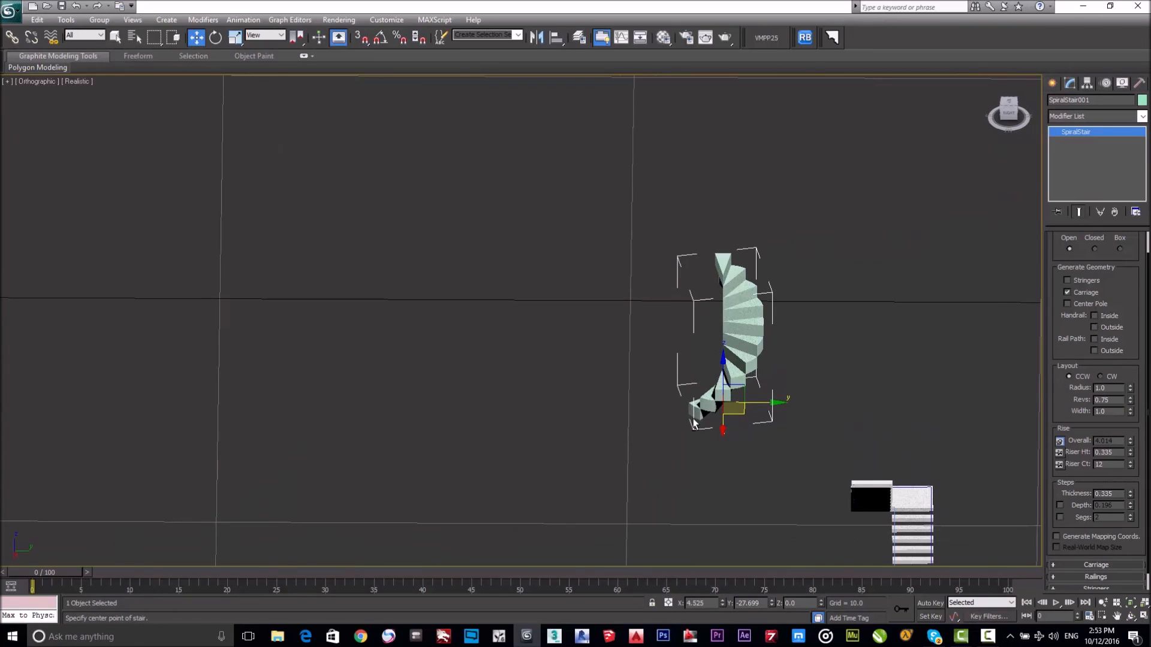
# Step: Try raising the spiral stair's revolutions to 1.04, and return the value to 0.75
pyautogui.doubleClick(1114, 400)
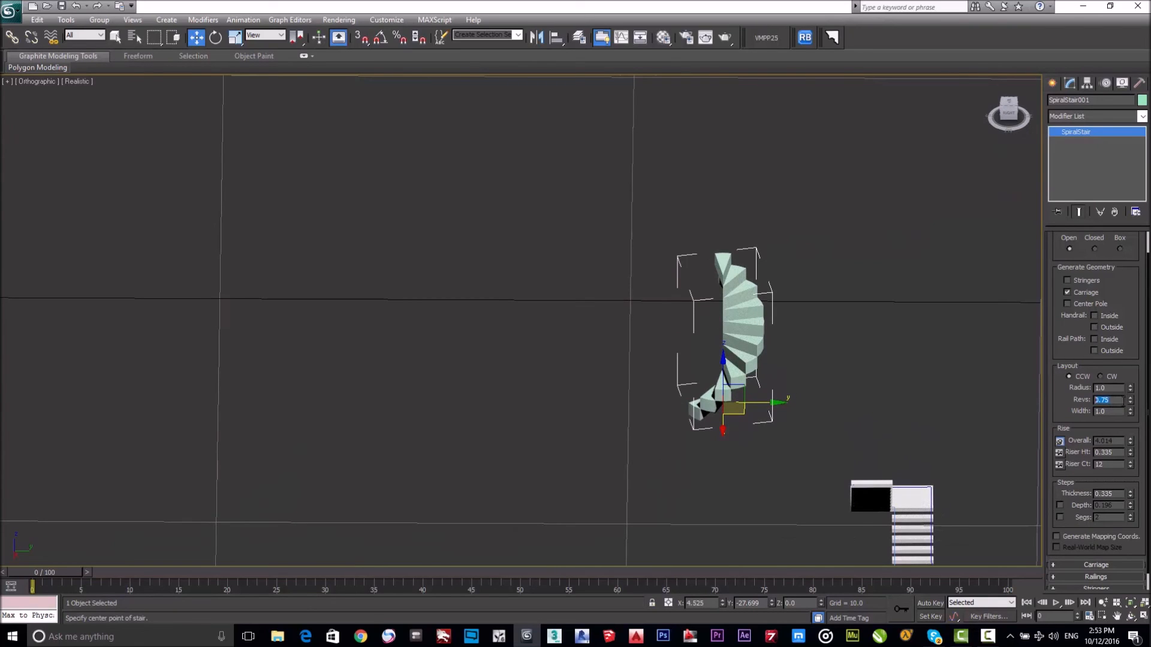
pyautogui.moveTo(1131, 403); pyautogui.dragTo(1129, 382)
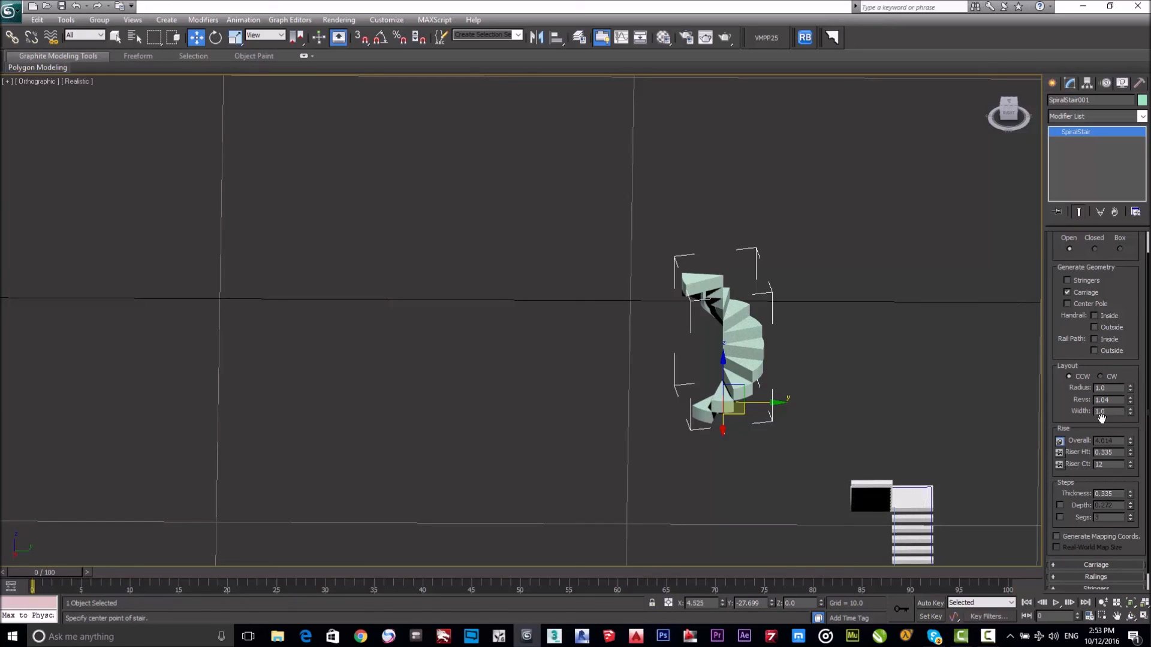
pyautogui.moveTo(1110, 400); pyautogui.dragTo(1088, 401)
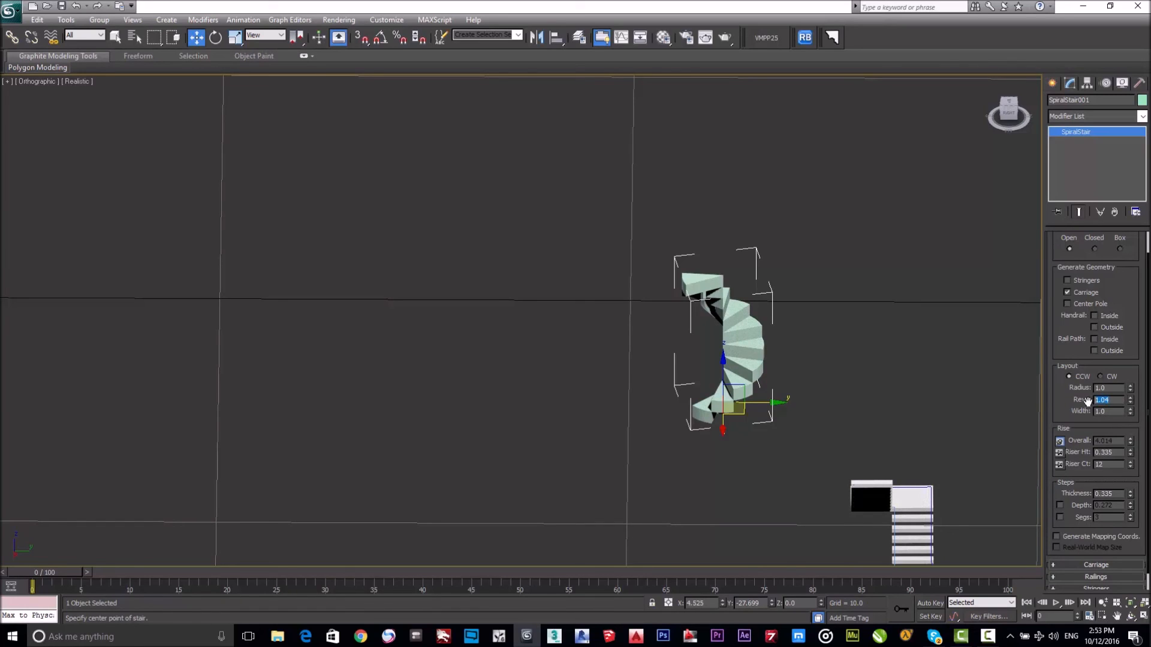
pyautogui.doubleClick(1117, 412)
pyautogui.moveTo(1116, 400); pyautogui.dragTo(1068, 393)
pyautogui.write('0.75')
pyautogui.press('Return')
# Step: Set the spiral stair's overall height to 3 m, and with that height locked, its riser height to 0.2 m
pyautogui.click(1059, 452)
pyautogui.doubleClick(1116, 442)
pyautogui.write('3')
pyautogui.press('Return')
pyautogui.click(1059, 440)
pyautogui.moveTo(1113, 453); pyautogui.dragTo(1100, 453)
pyautogui.write('2')
pyautogui.press('Return')
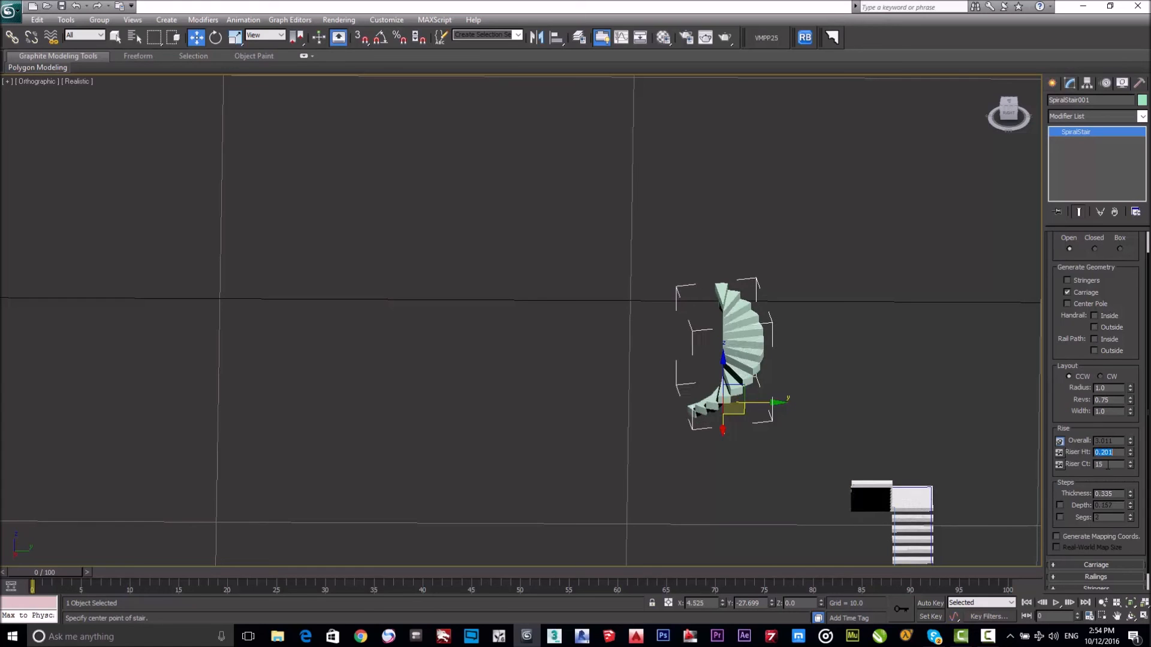
# Step: Try different revolution amounts for the spiral stair and set the value to 1.0
pyautogui.keyDown('alt'); pyautogui.moveTo(960, 447); pyautogui.dragTo(804, 423, button='middle'); pyautogui.keyUp('alt')
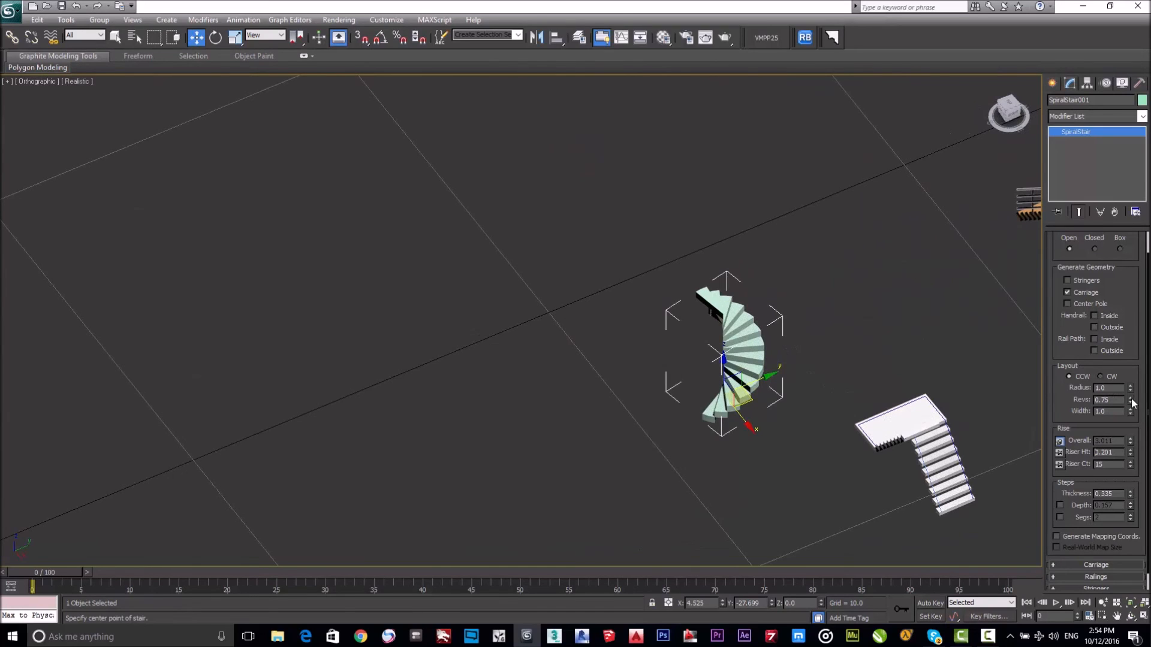
pyautogui.moveTo(1130, 400); pyautogui.dragTo(1143, 351)
pyautogui.moveTo(1141, 248); pyautogui.dragTo(1130, 400)
pyautogui.write('1')
pyautogui.press('Return')
# Step: Generate inside and outside rail paths for the spiral stair and set its railing height to 0
pyautogui.keyDown('alt'); pyautogui.moveTo(873, 454); pyautogui.dragTo(716, 428, button='middle'); pyautogui.keyUp('alt')
pyautogui.scroll(4, 742, 383)
pyautogui.moveTo(695, 382); pyautogui.dragTo(406, 350, button='middle')
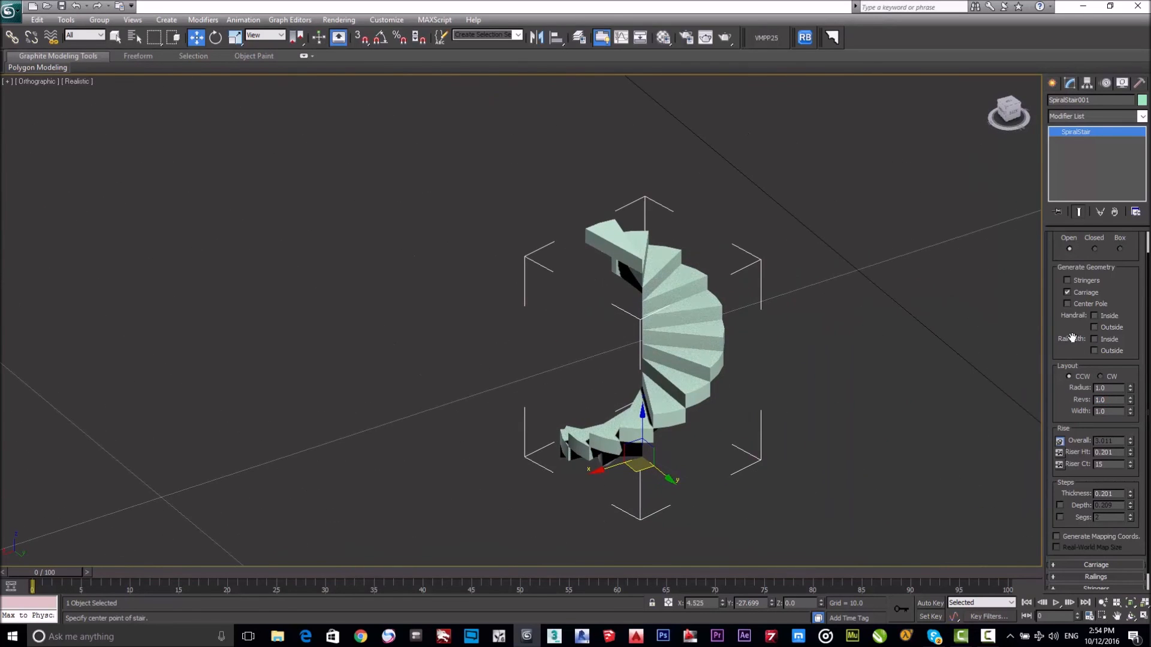
pyautogui.moveTo(1133, 303); pyautogui.dragTo(1129, 382)
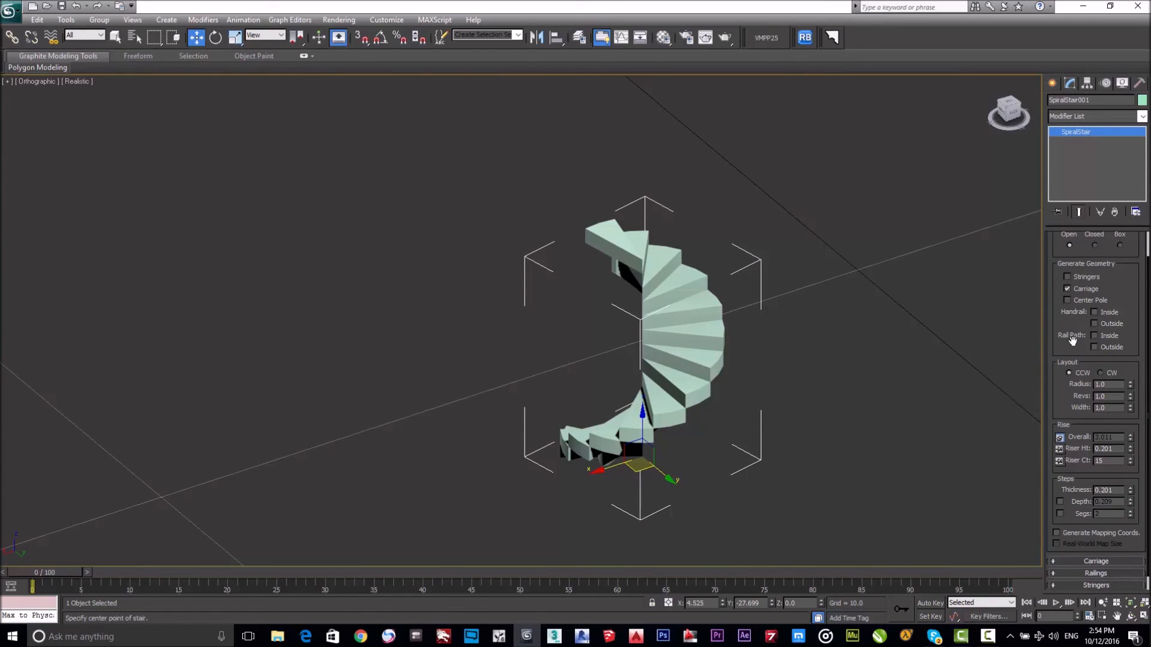
pyautogui.click(1093, 335)
pyautogui.click(1093, 347)
pyautogui.keyDown('alt'); pyautogui.moveTo(912, 357); pyautogui.dragTo(833, 360, button='middle'); pyautogui.keyUp('alt')
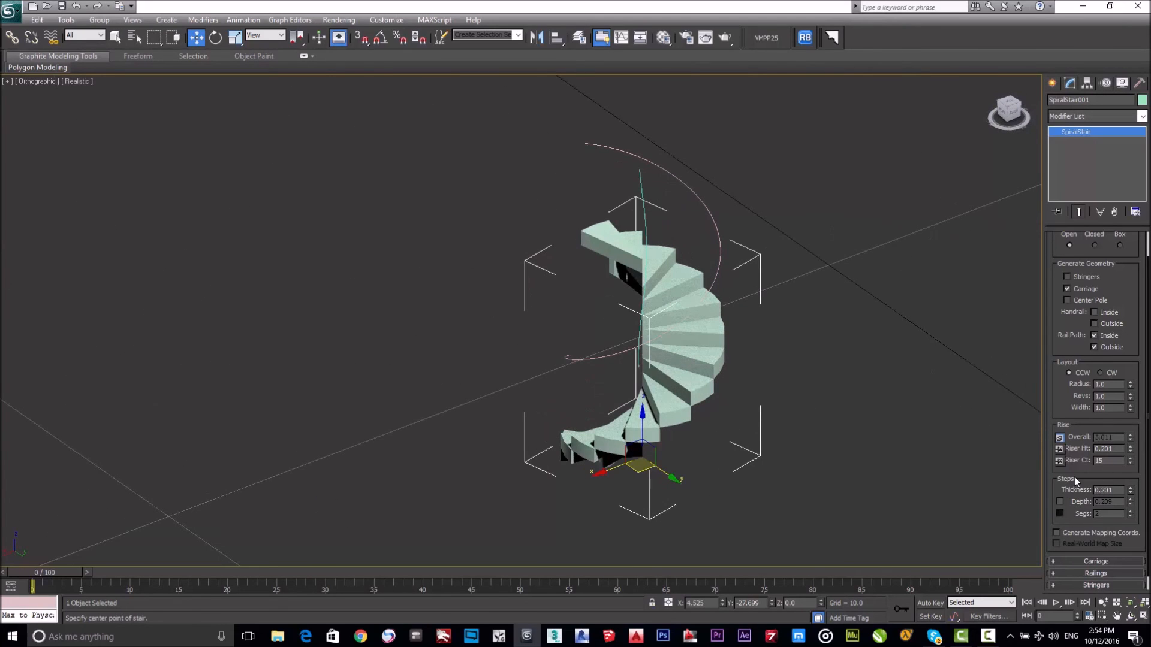
pyautogui.click(1085, 575)
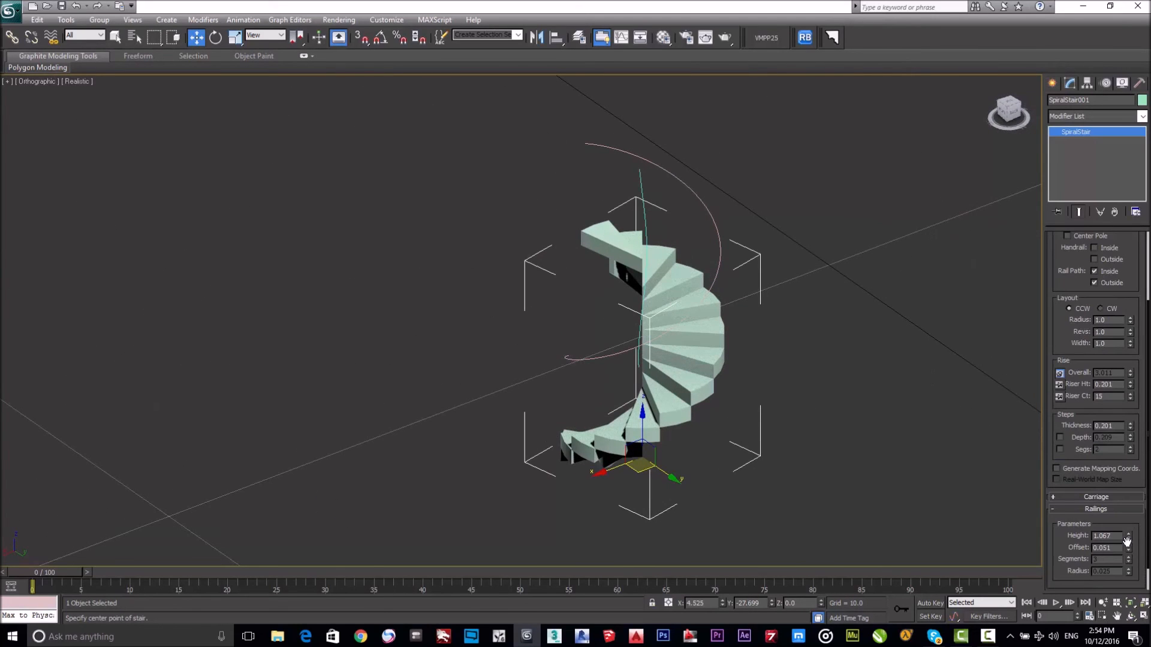
pyautogui.rightClick(1128, 538)
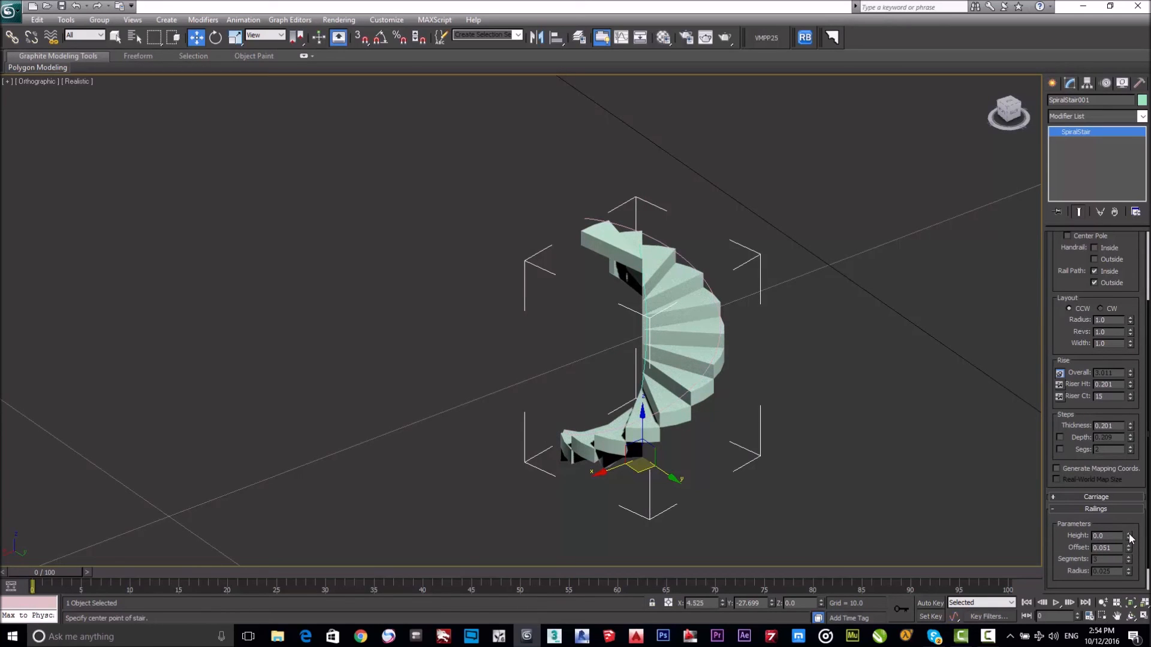
pyautogui.click(1077, 509)
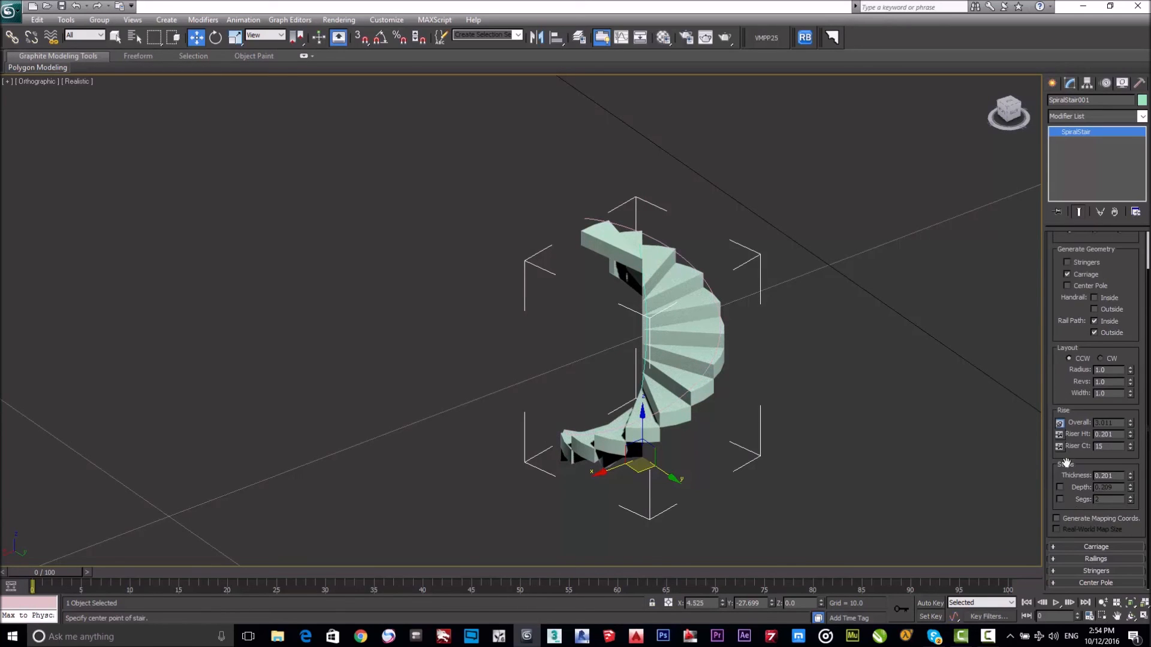
# Step: Examine the L-type, U-type and spiral stairs together from different angles
pyautogui.moveTo(1061, 329); pyautogui.dragTo(1071, 387)
pyautogui.keyDown('alt'); pyautogui.moveTo(629, 306); pyautogui.dragTo(724, 344, button='middle'); pyautogui.keyUp('alt')
pyautogui.scroll(-5, 825, 301)
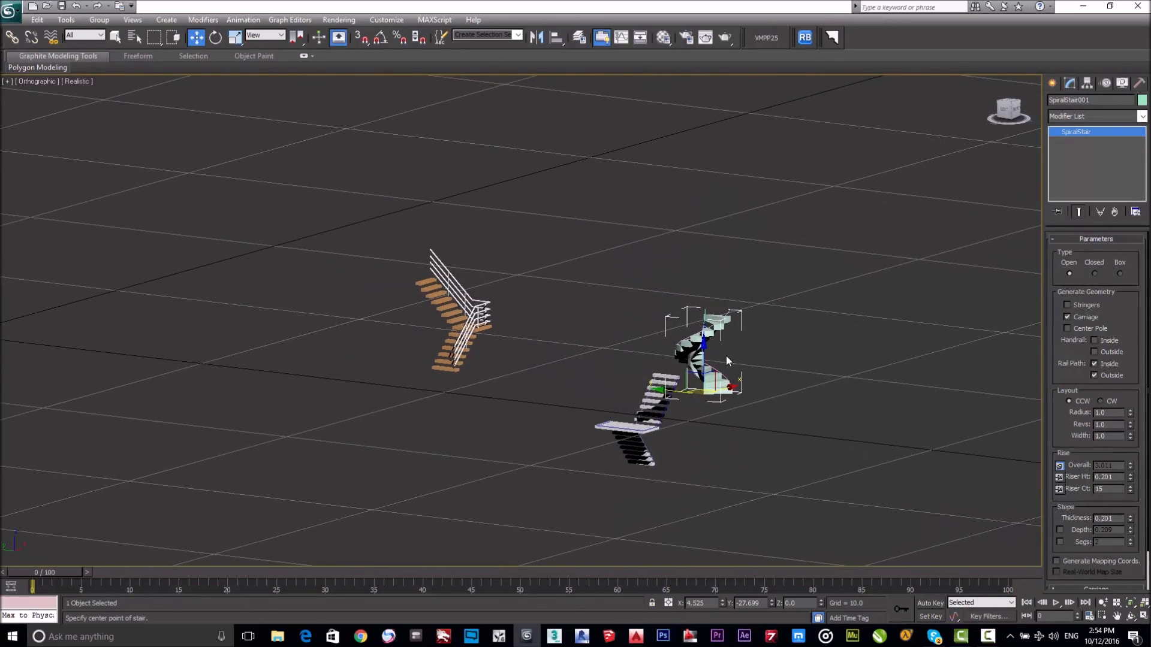
pyautogui.scroll(3, 719, 348)
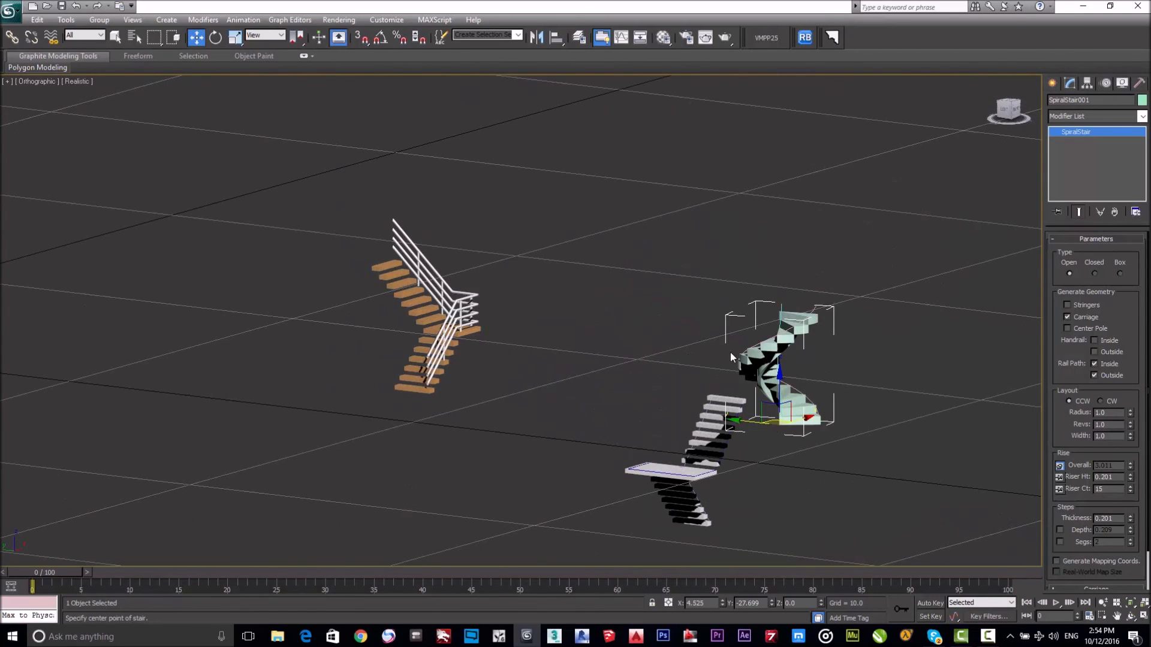
pyautogui.press('alt')
pyautogui.click(1054, 84)
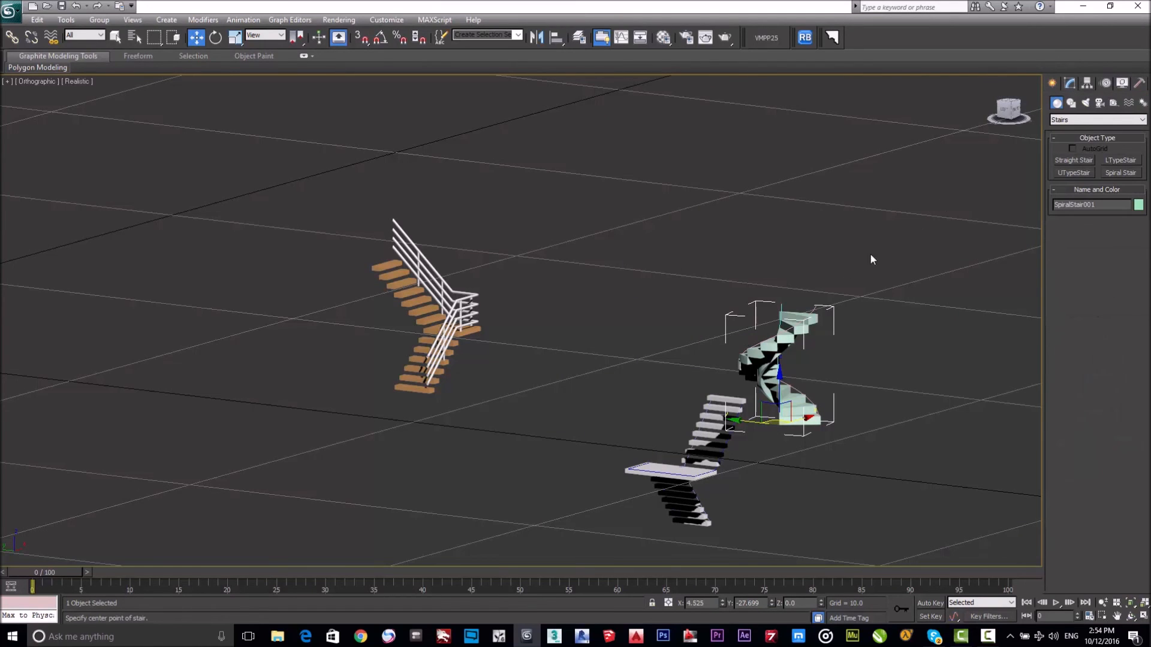
pyautogui.keyDown('alt'); pyautogui.moveTo(577, 300); pyautogui.dragTo(619, 313, button='middle'); pyautogui.keyUp('alt')
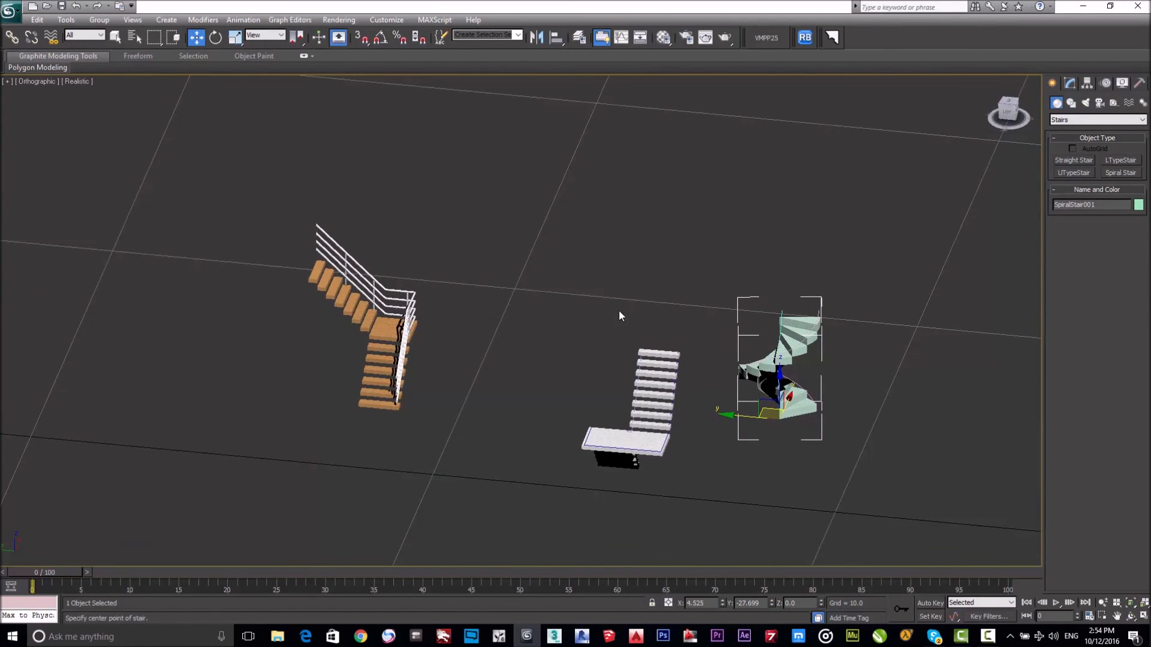